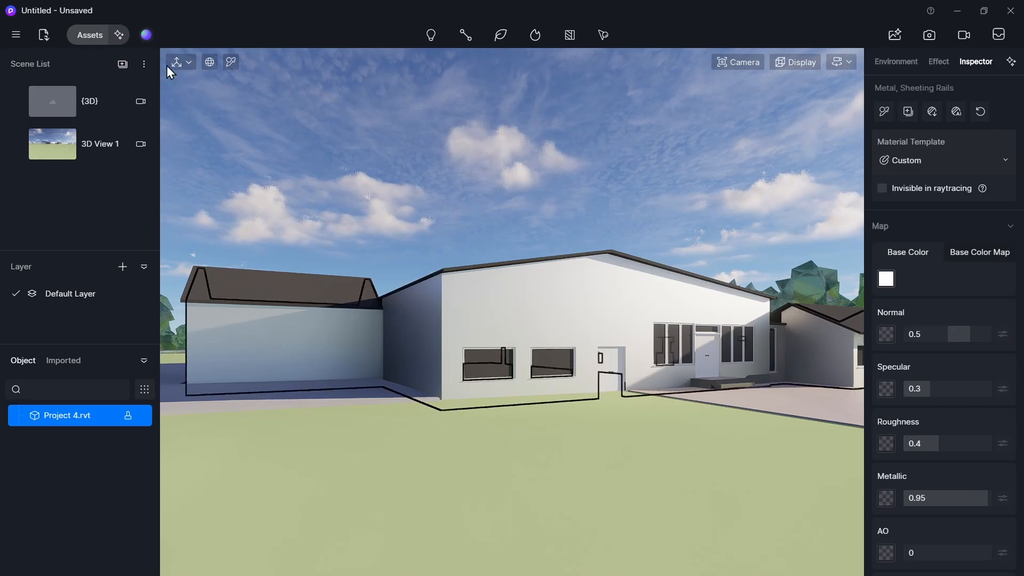
- Open the asset library and filter the materials to show free ones only
left_click(88, 36)
scroll(277, 346, "up", 3)
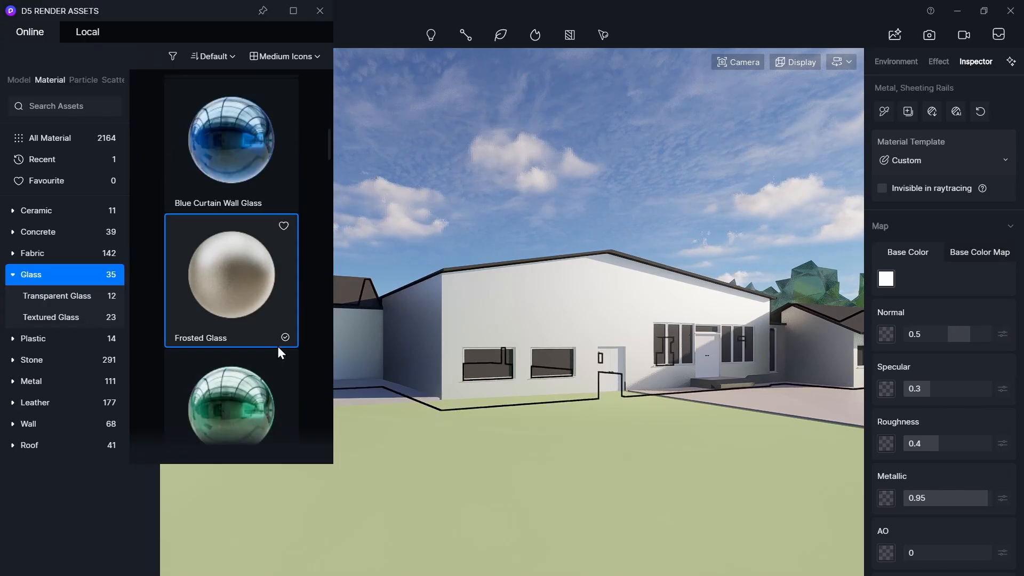
scroll(256, 286, "up", 3)
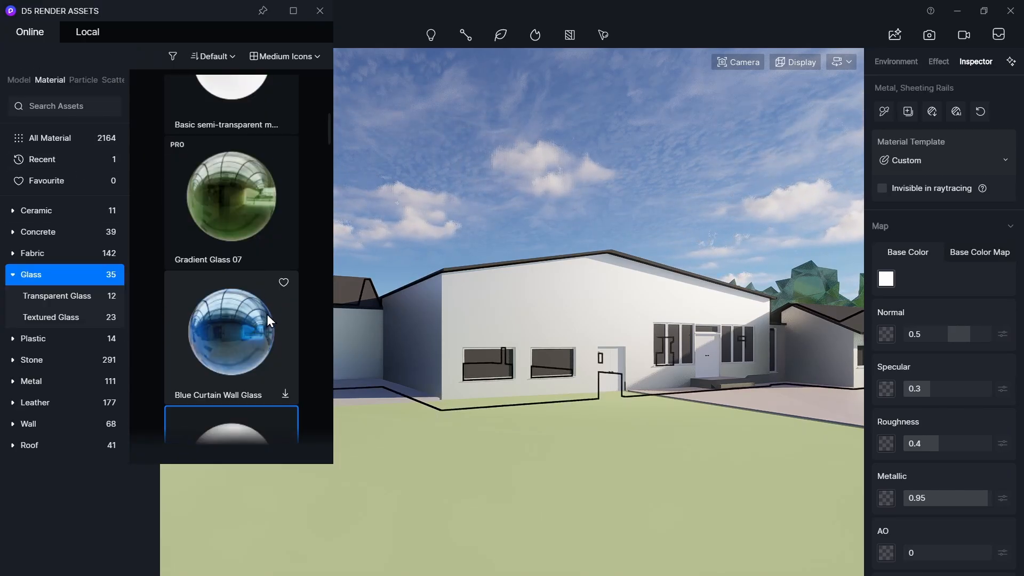
scroll(267, 321, "up", 4)
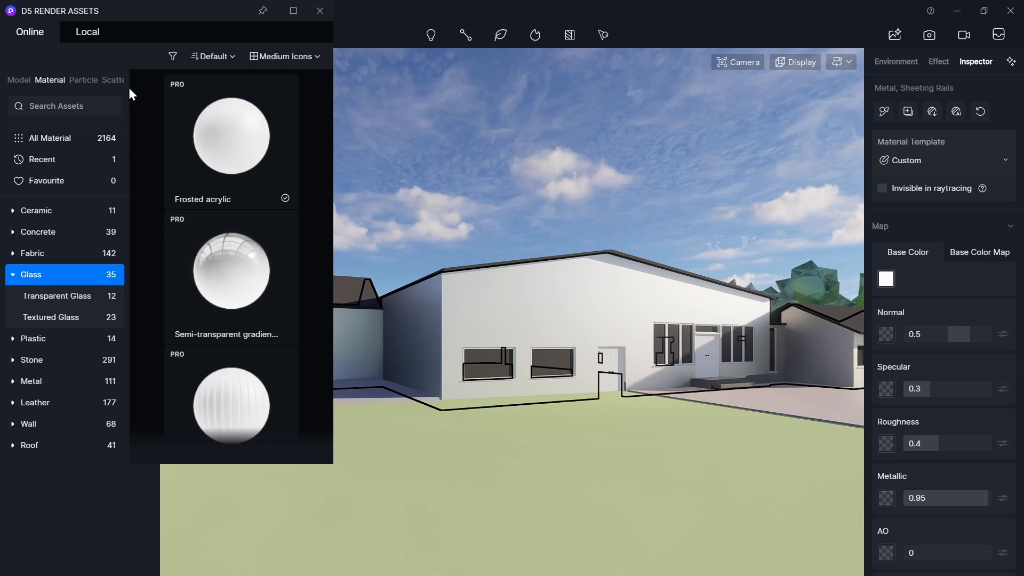
left_click(173, 57)
left_click(134, 103)
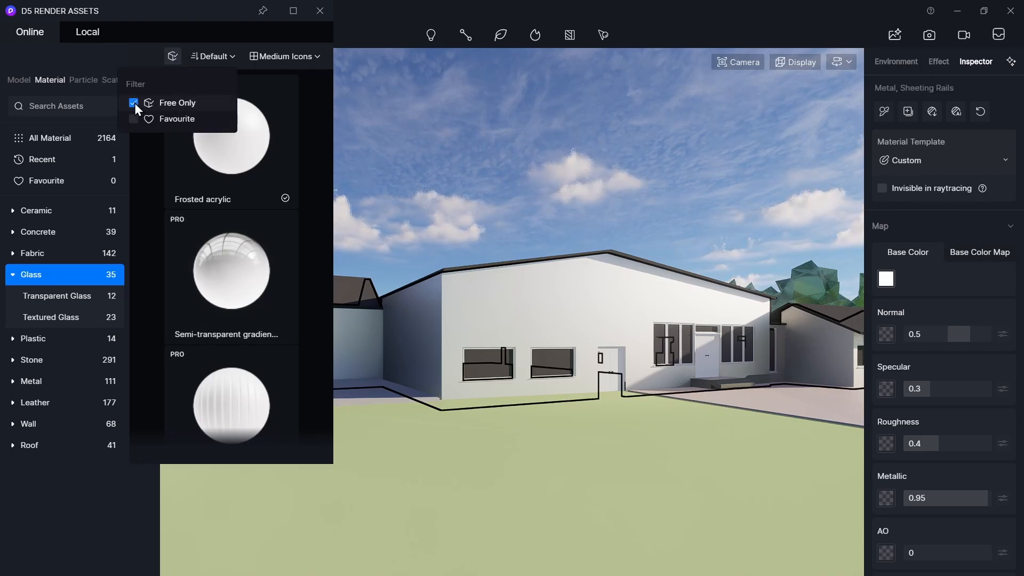
- Download the Rough Concrete2 material from the Concrete category and apply it to the building's walls
scroll(246, 262, "down", 10)
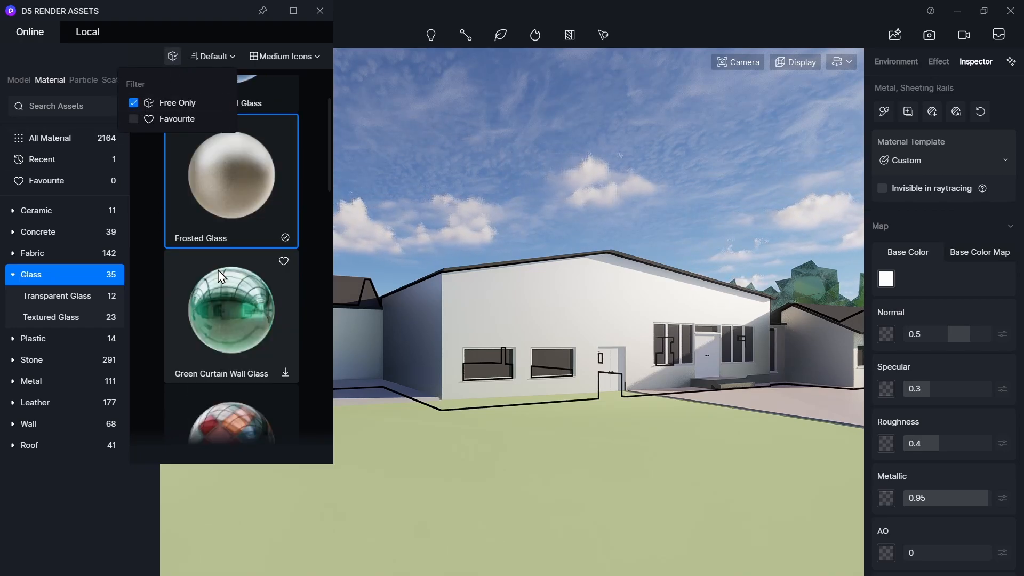
left_click(41, 231)
left_click(53, 253)
left_click(224, 156)
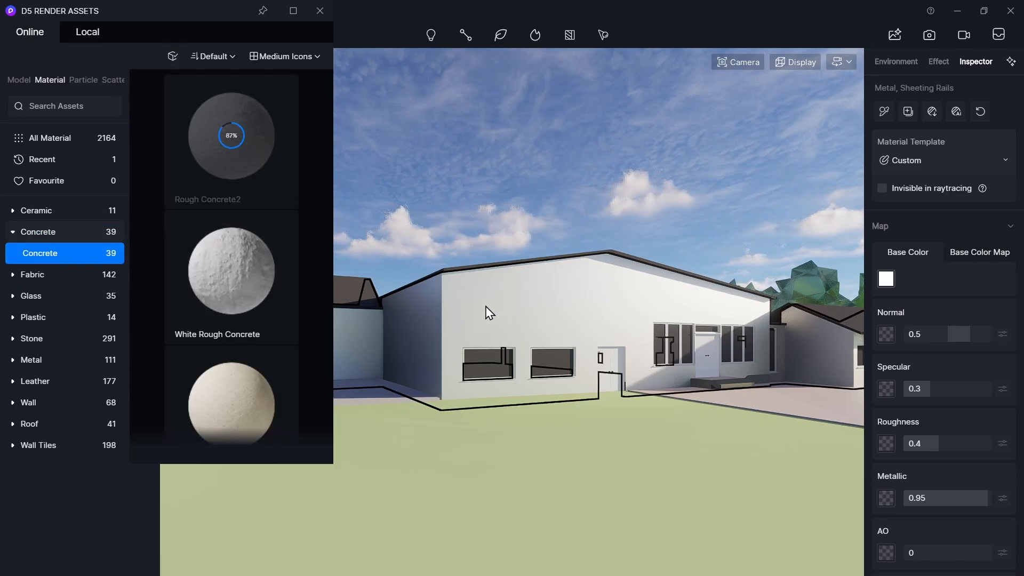
key("Escape")
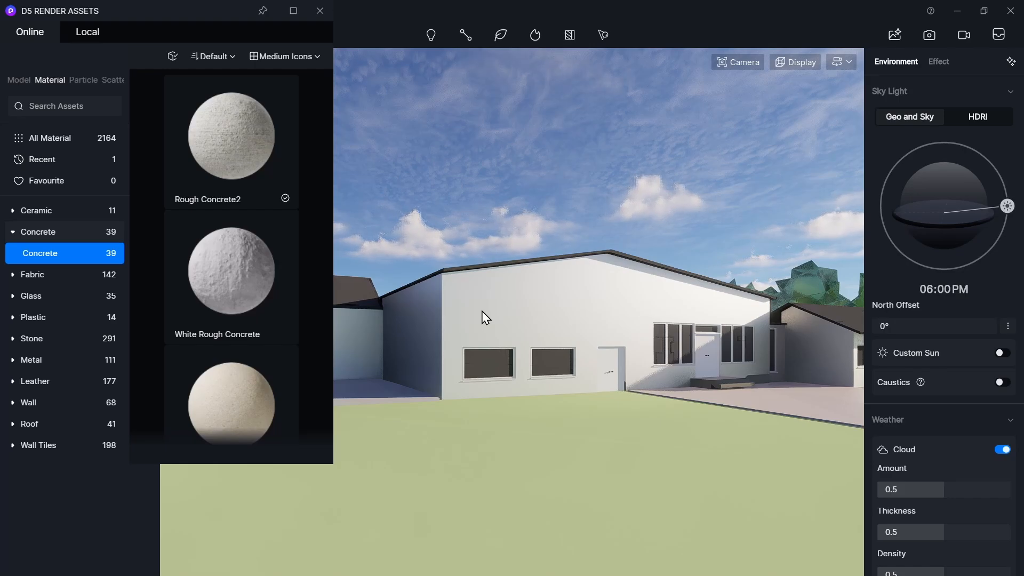
left_click(269, 158)
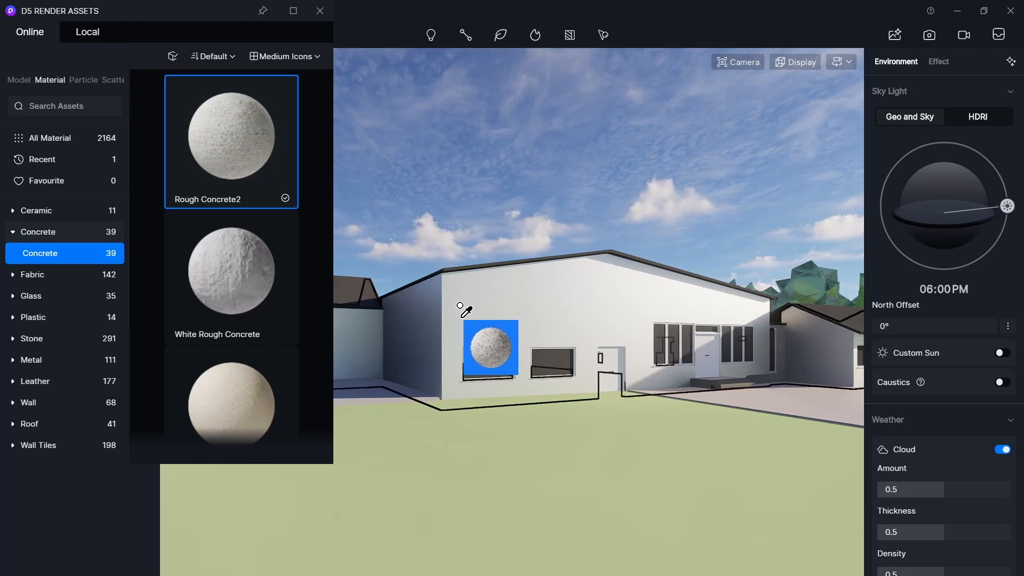
left_click(576, 194)
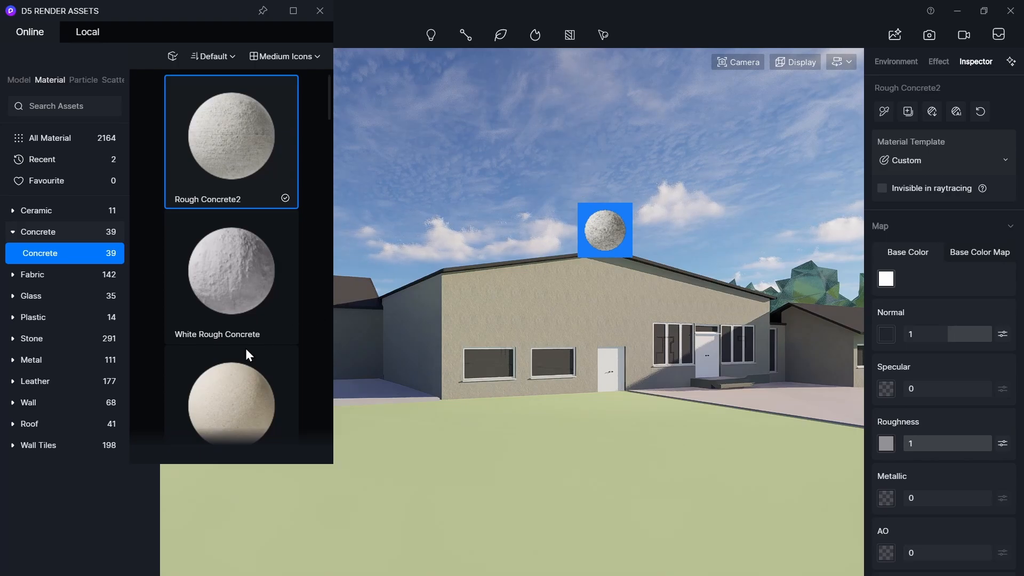
- Try to drag the Rhombus Texture Iron Plate matt metal material into the scene
scroll(245, 348, "down", 20)
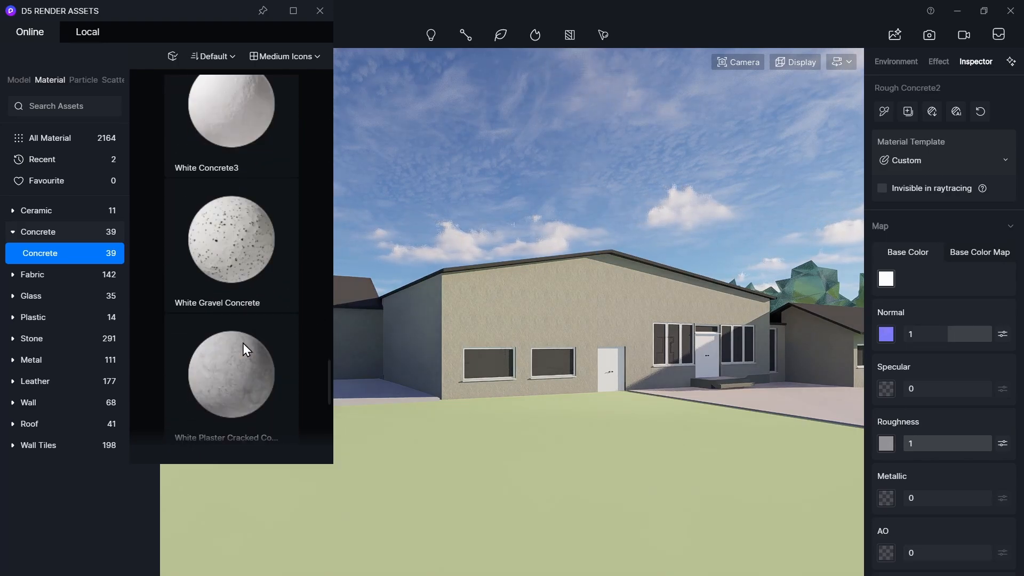
scroll(242, 344, "down", 5)
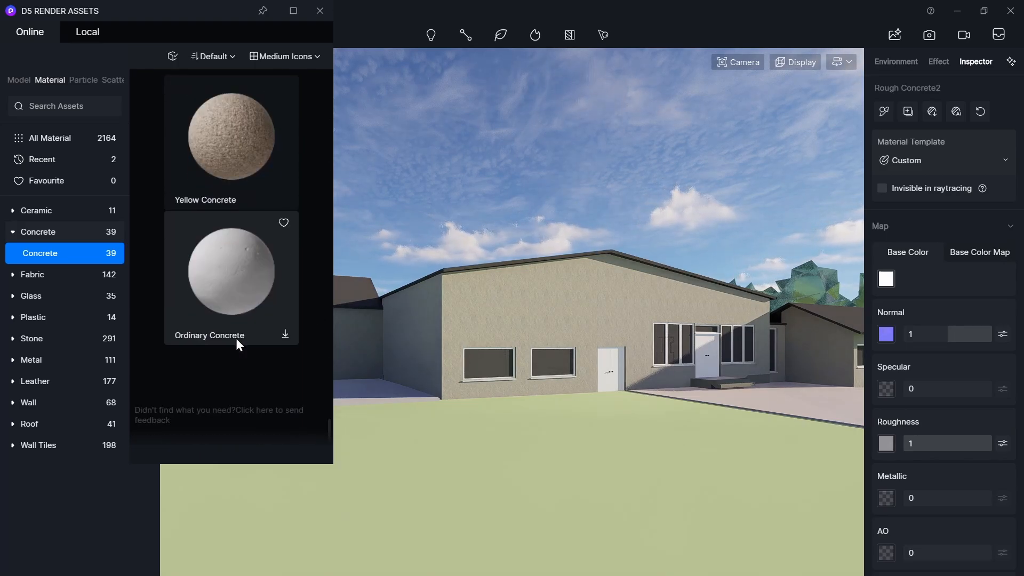
left_click(16, 359)
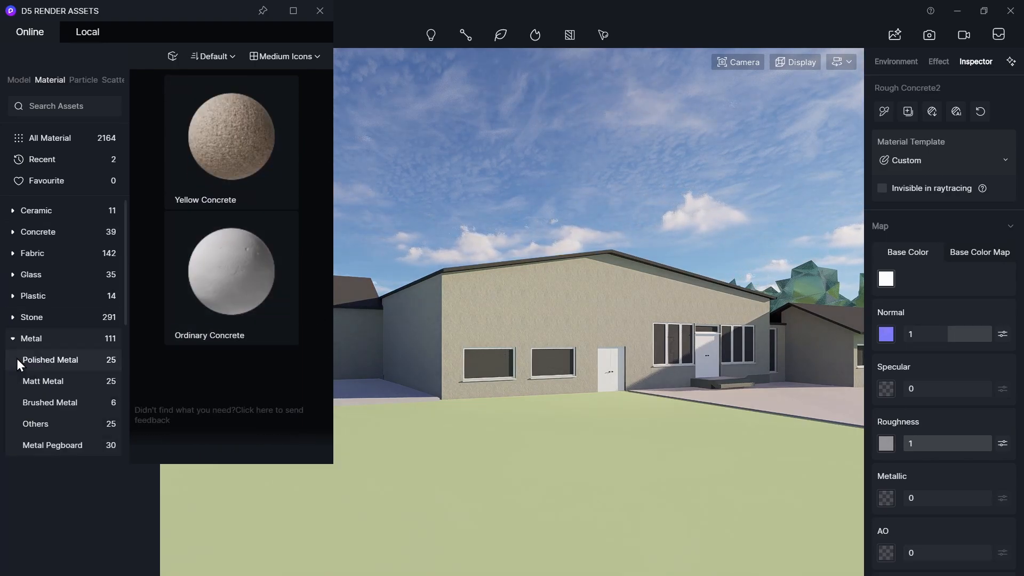
left_click(56, 384)
scroll(196, 233, "down", 5)
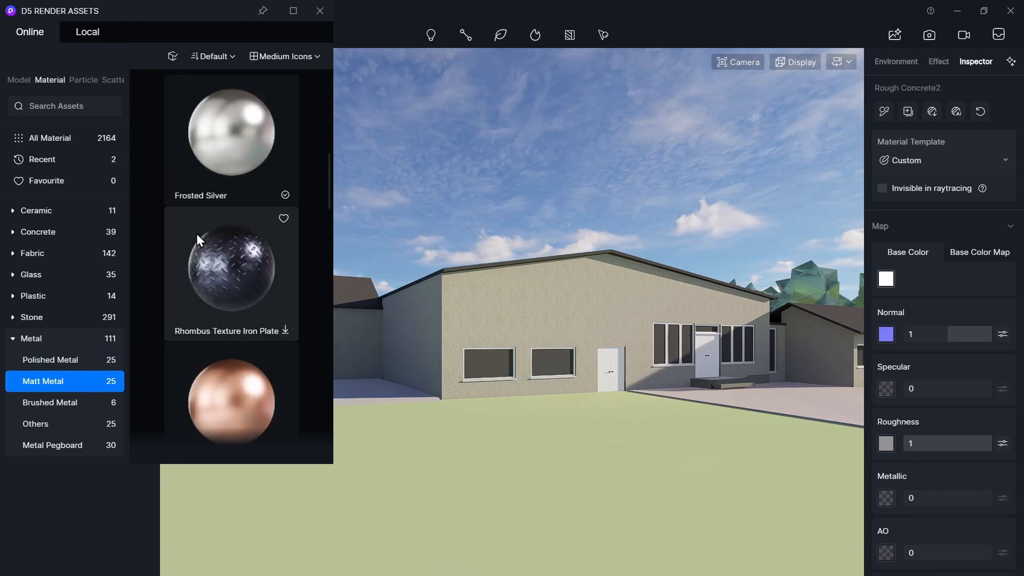
left_click_drag(206, 270, 466, 224)
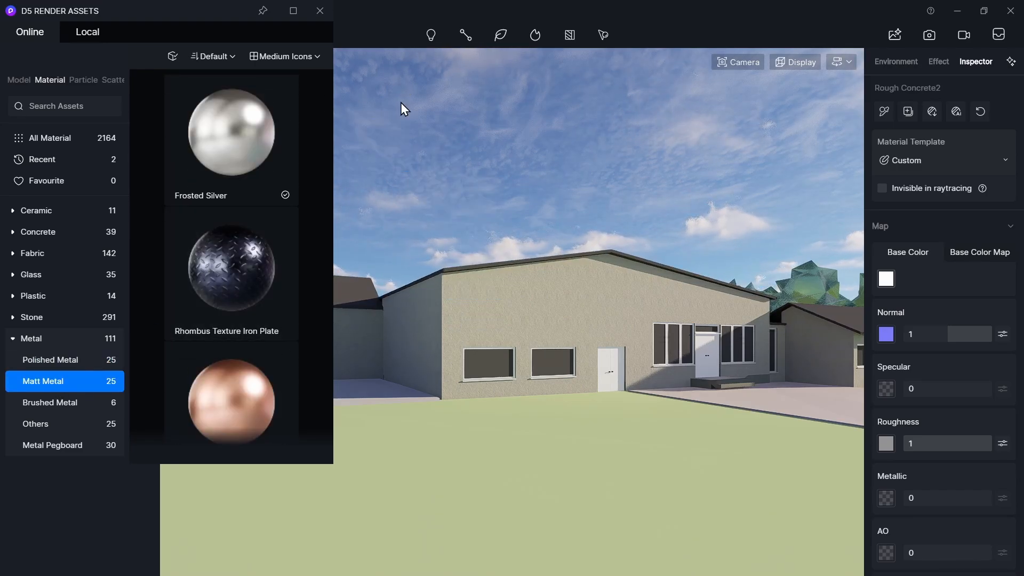
- Apply the Normal Glass material from Transparent Glass to the building's windows
left_click(9, 280)
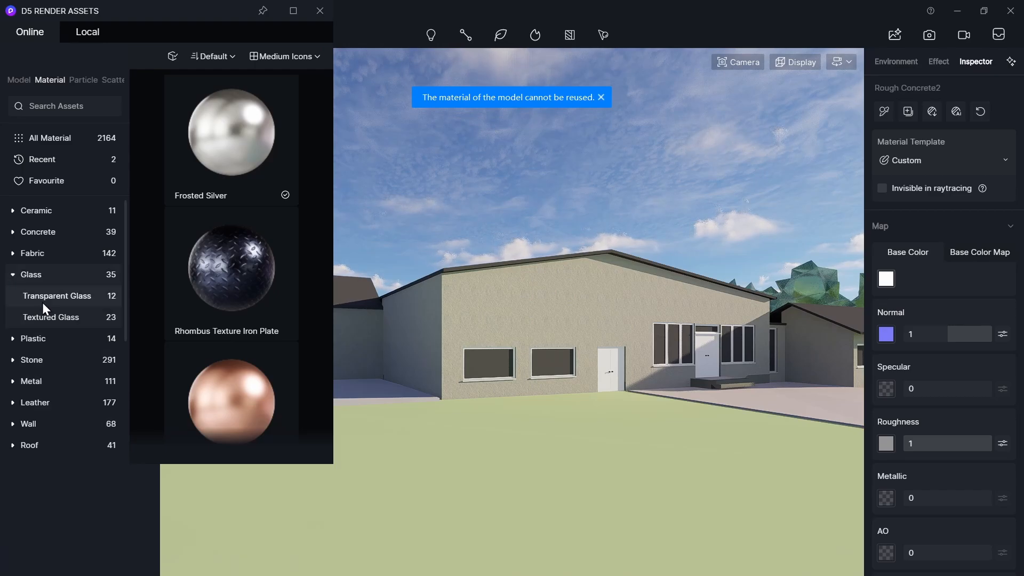
left_click(57, 296)
scroll(295, 323, "down", 3)
scroll(296, 323, "down", 2)
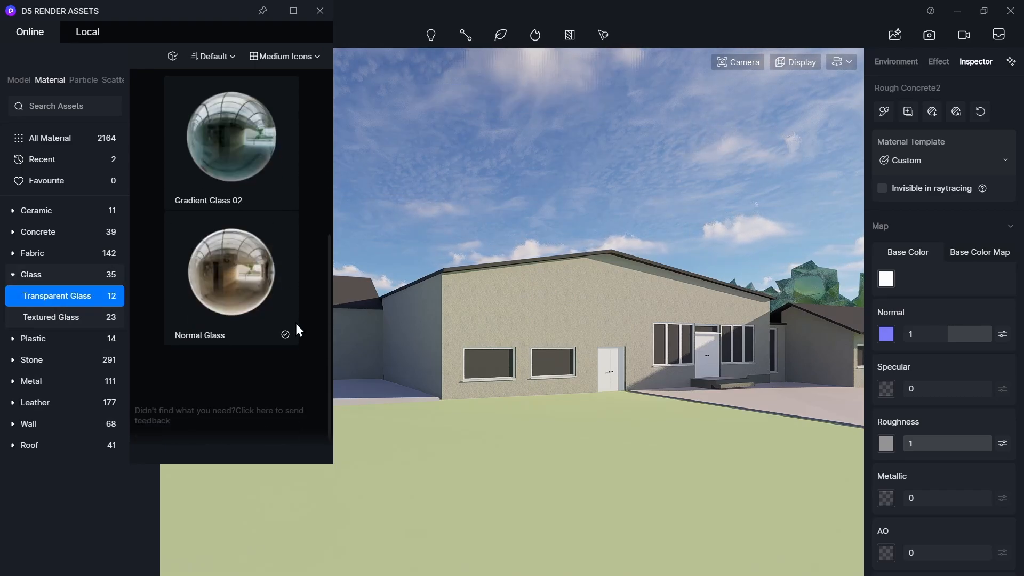
left_click_drag(240, 294, 501, 359)
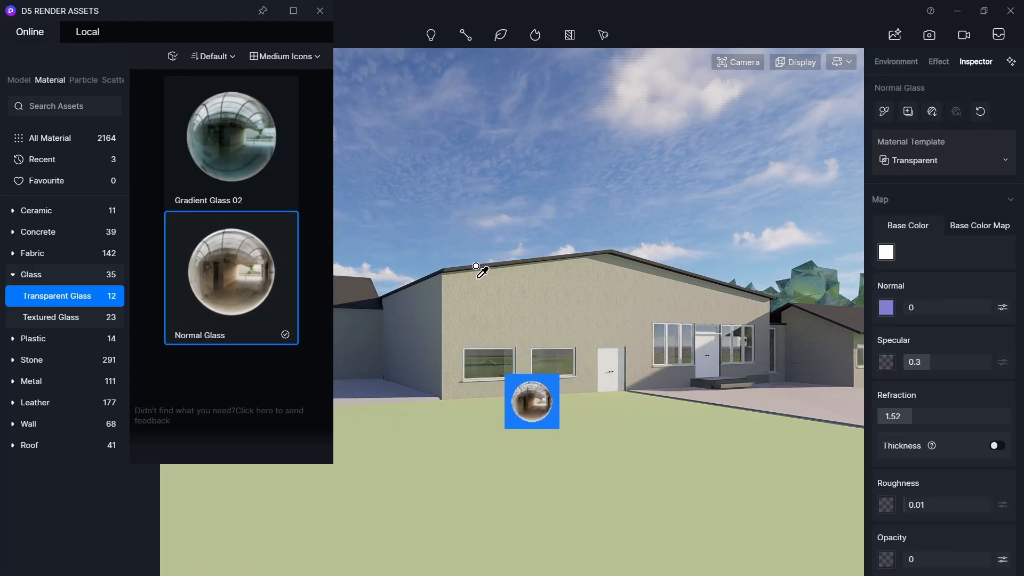
- Close the asset library and select the wall's material in the scene
left_click(319, 11)
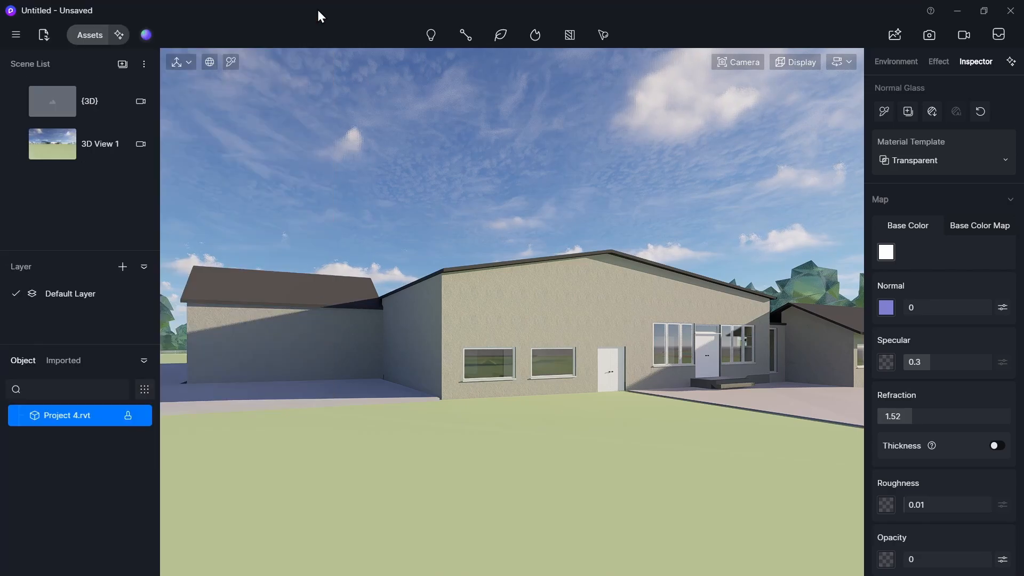
left_click(498, 363)
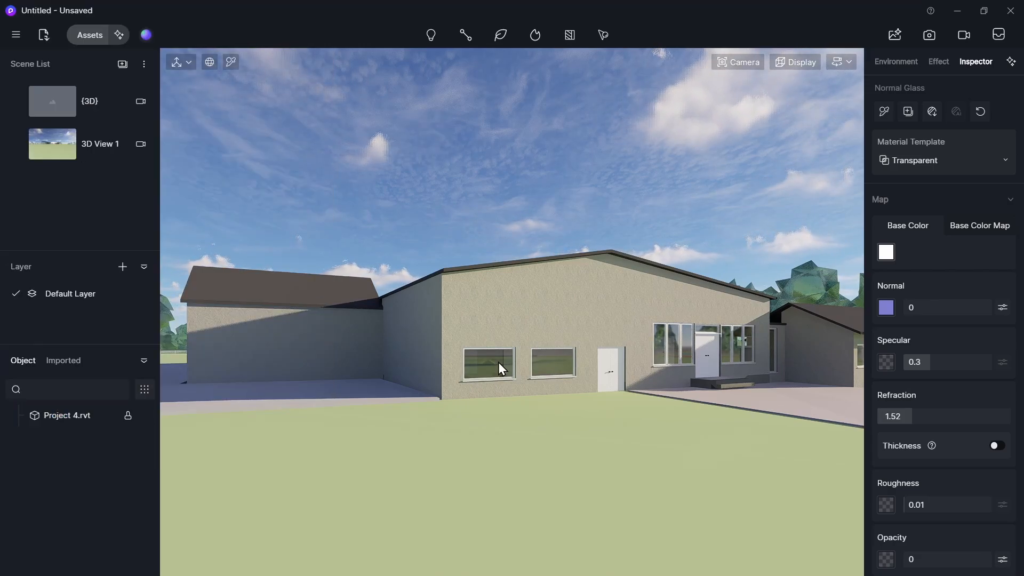
left_click(502, 363)
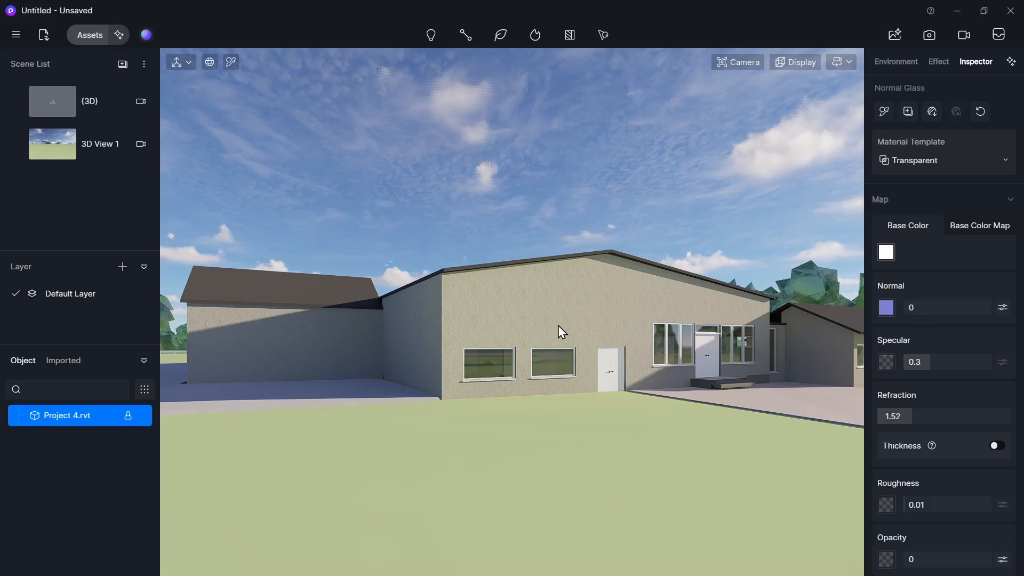
left_click(462, 322)
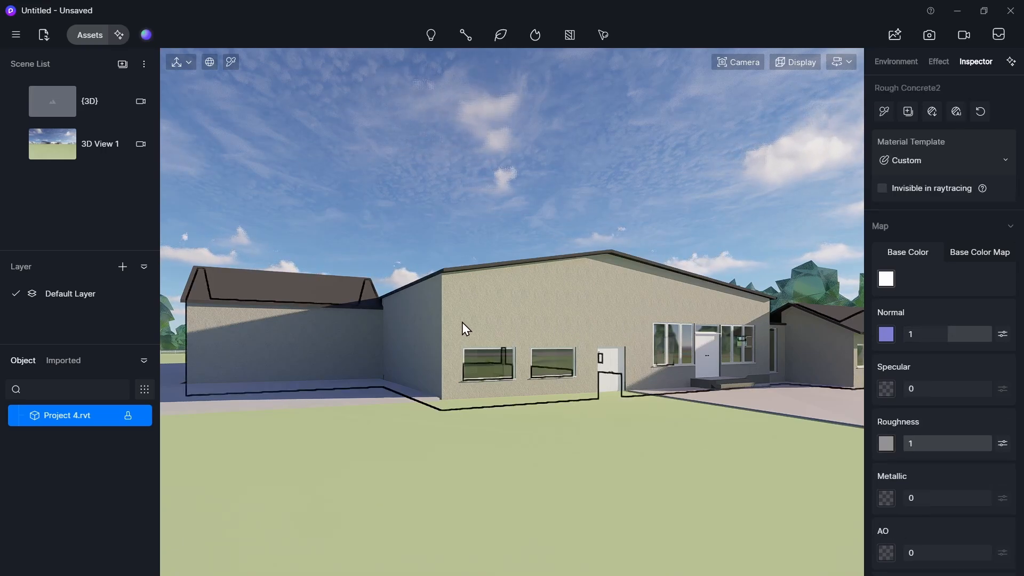
left_click(933, 112)
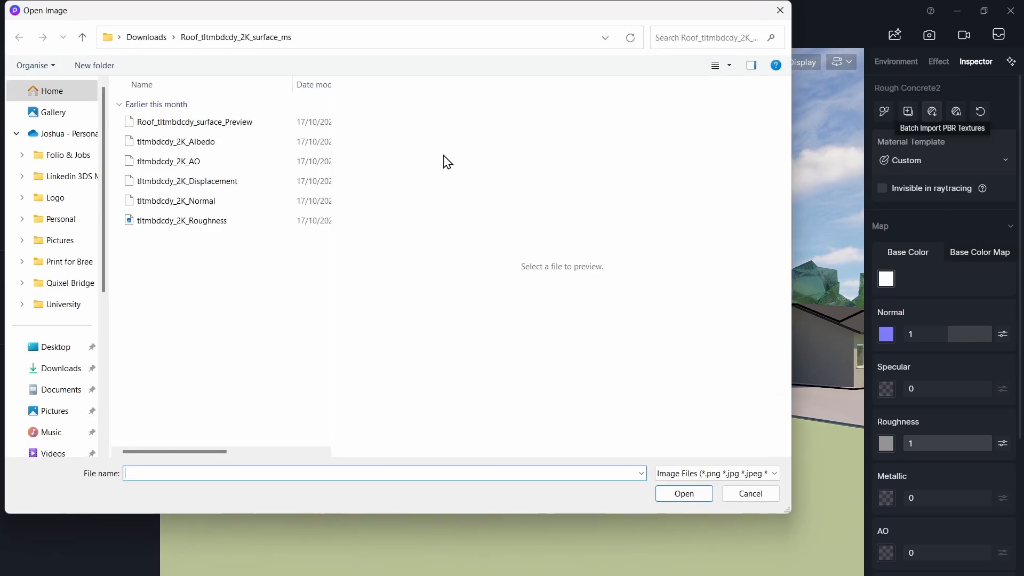
left_click(241, 143)
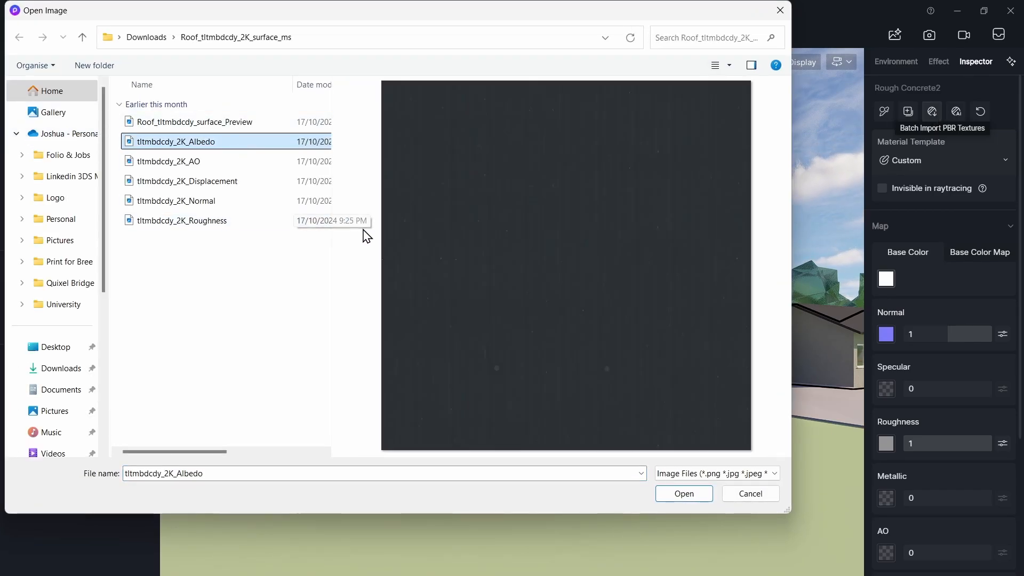
left_click(295, 222, "shift")
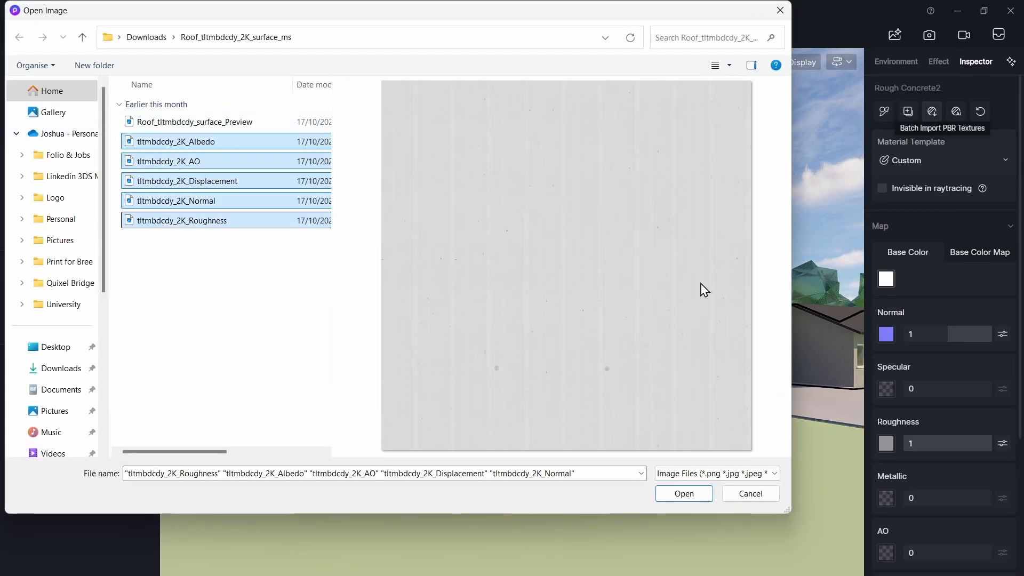
left_click(776, 13)
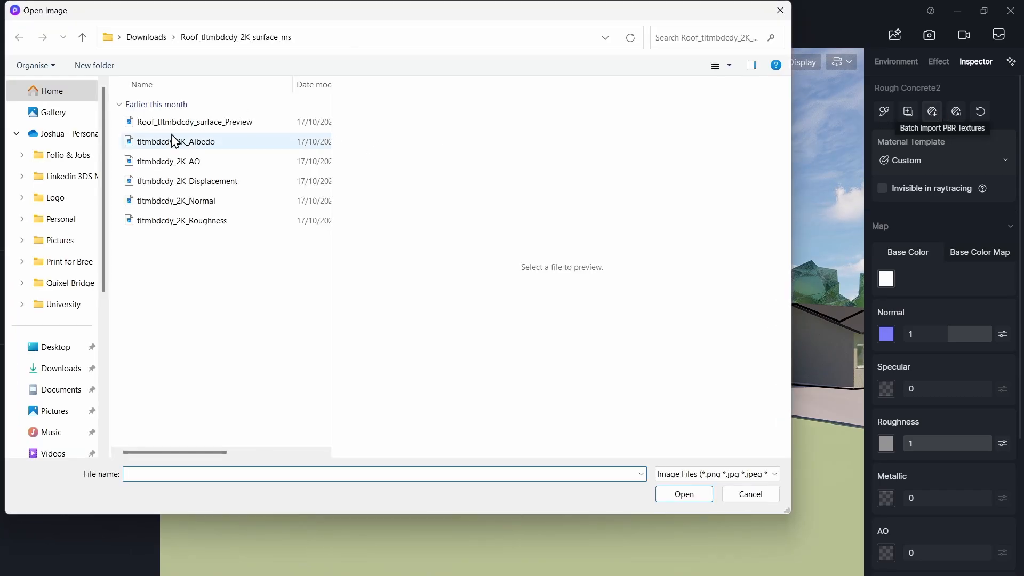
- Batch import the tltmbdcdy_2K Albedo, AO, Displacement, Normal and Roughness textures into the wall material
left_click(174, 140)
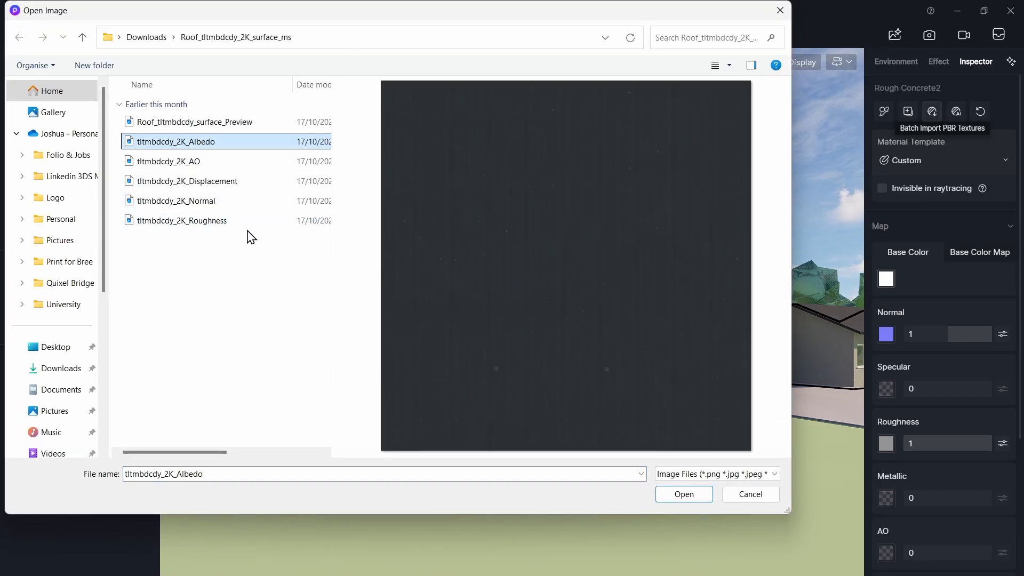
left_click(250, 221, "shift")
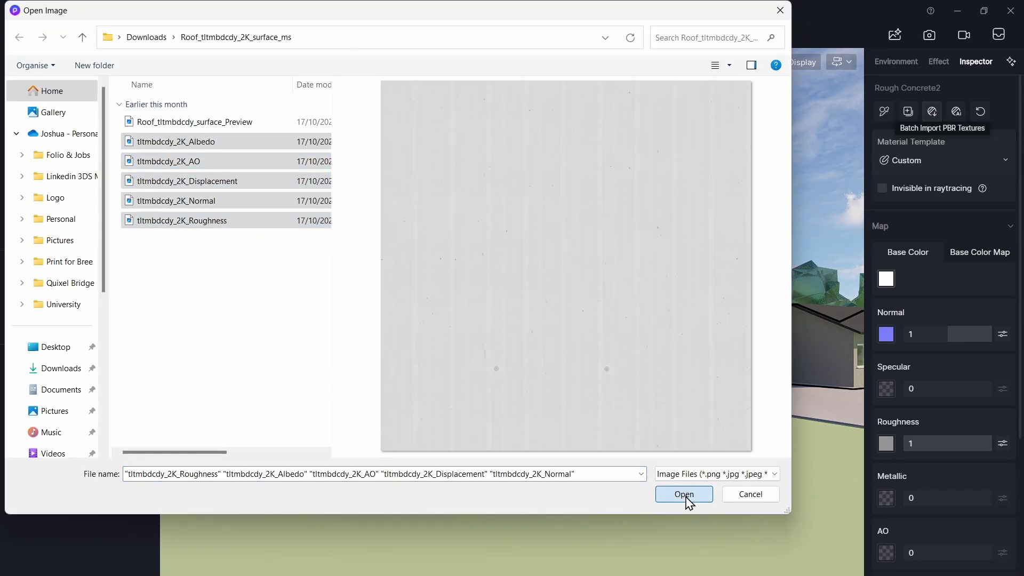
left_click(685, 495)
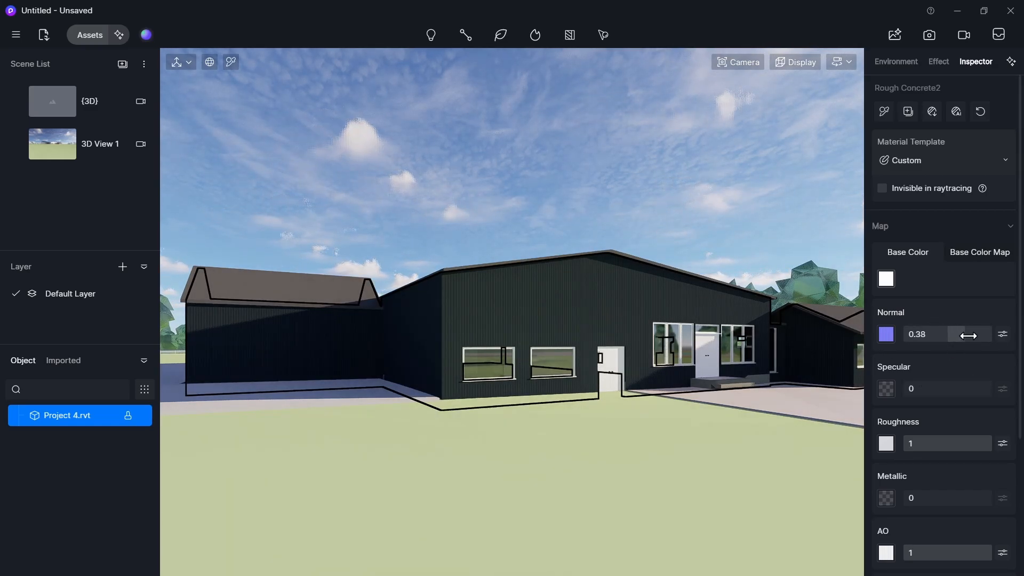
- Set the wall material's Normal strength to 0.92
left_click_drag(968, 336, 996, 334)
scroll(490, 256, "up", 5)
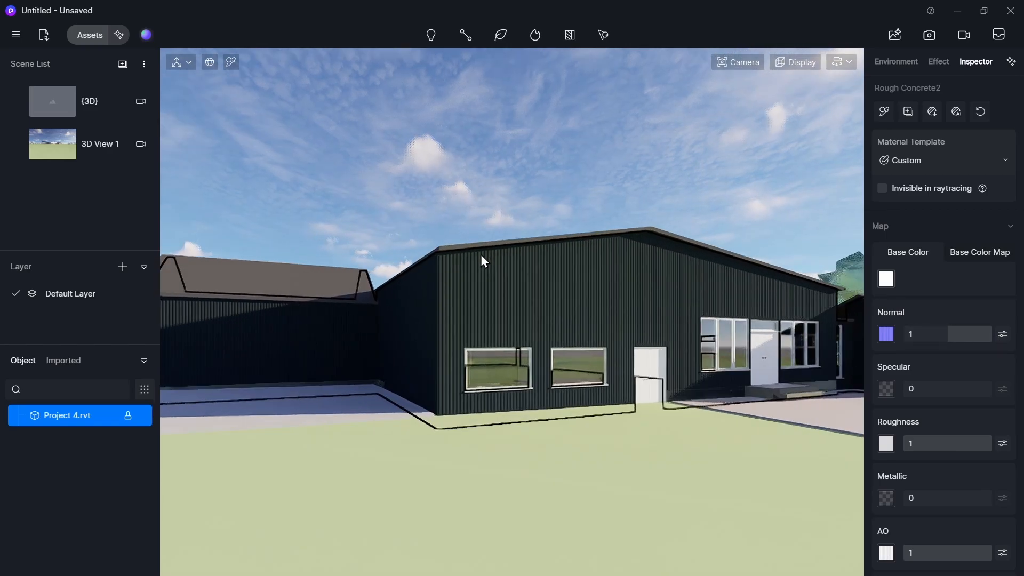
scroll(482, 258, "up", 8)
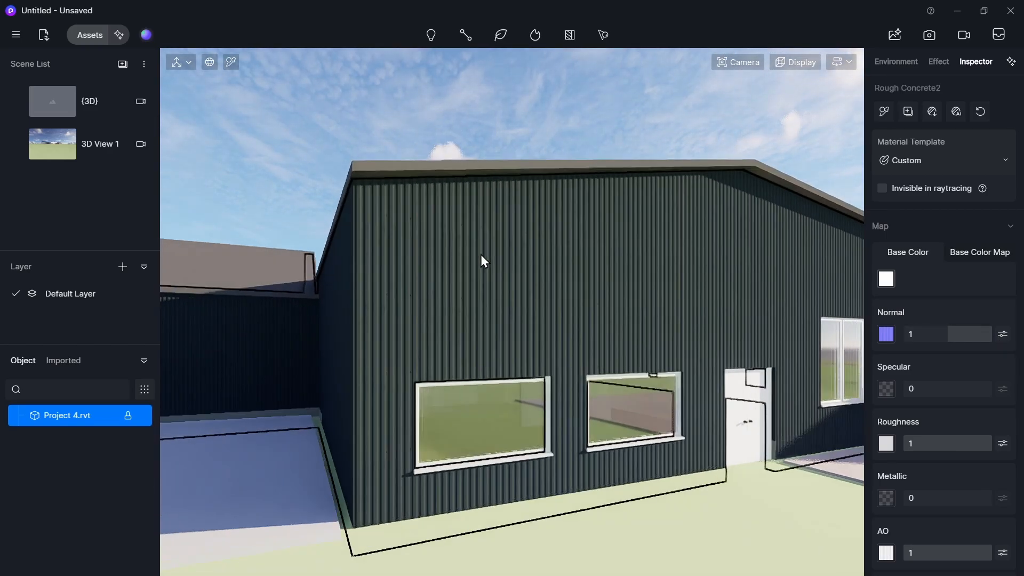
scroll(481, 258, "up", 8)
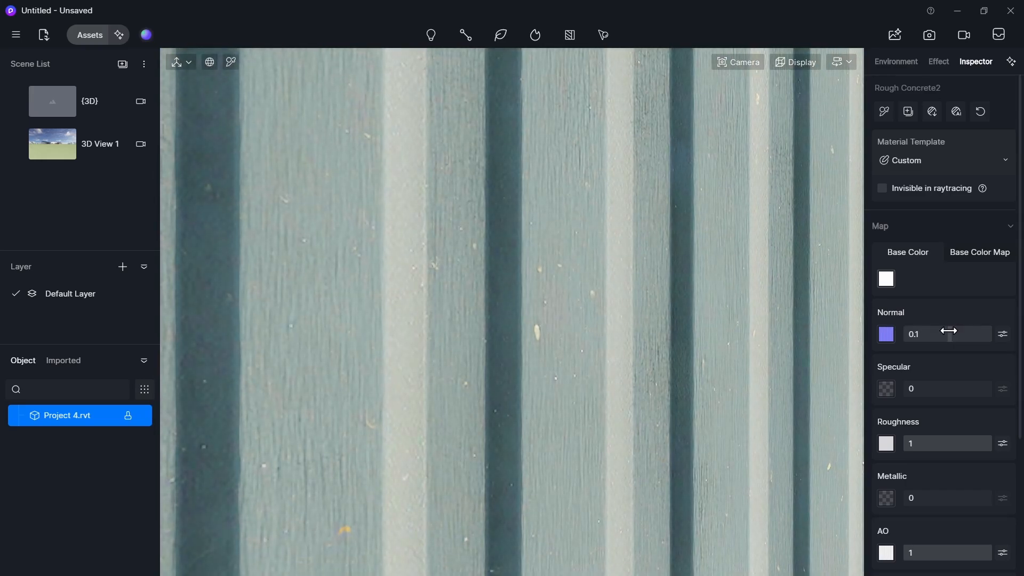
left_click_drag(948, 330, 987, 329)
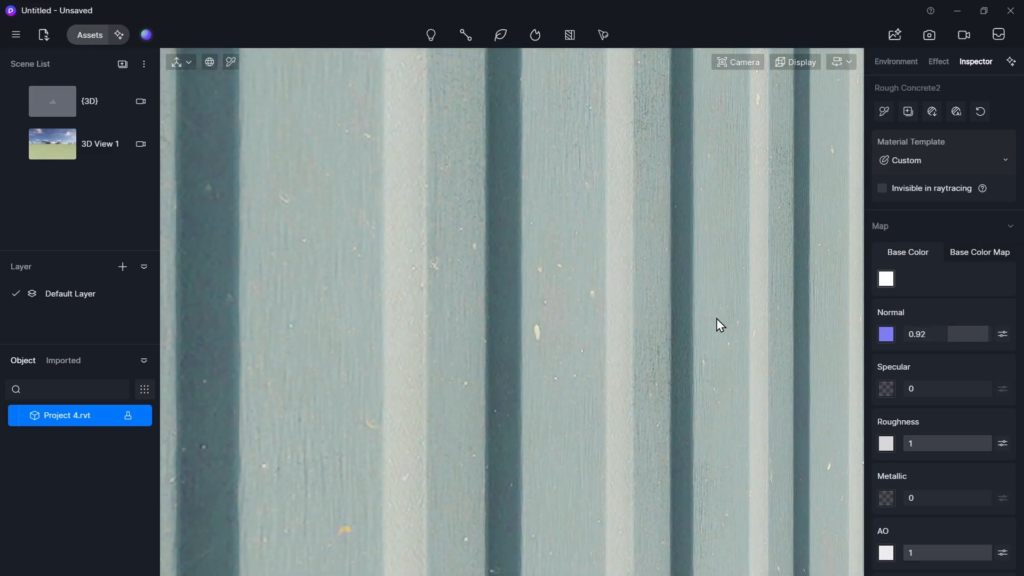
- Set the wall material's Metallic value to 0.19
scroll(715, 318, "down", 5)
middle_click_drag(724, 318, 766, 319)
right_click_drag(766, 319, 770, 319)
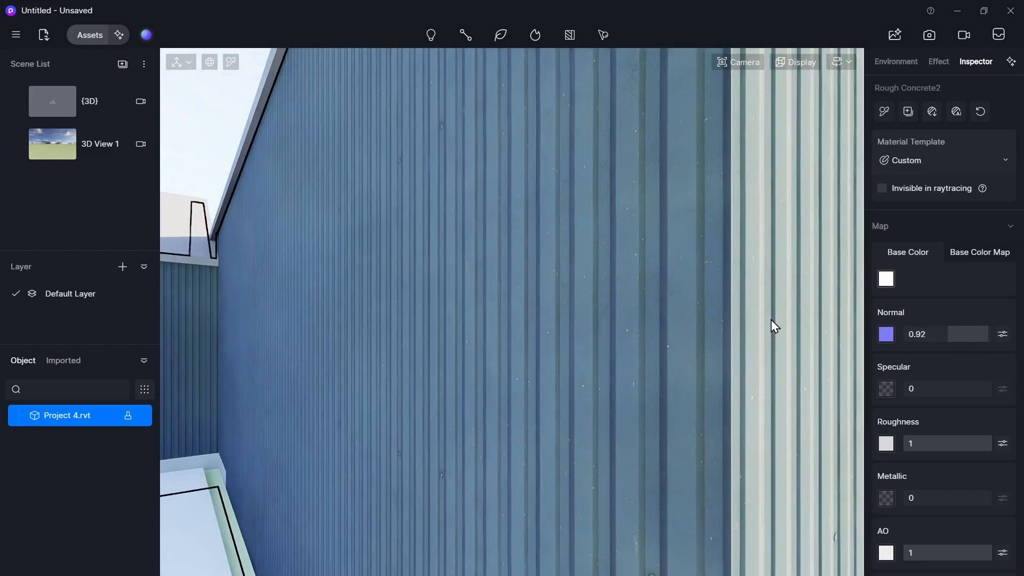
key("d")
key("d")
scroll(754, 321, "up", 1)
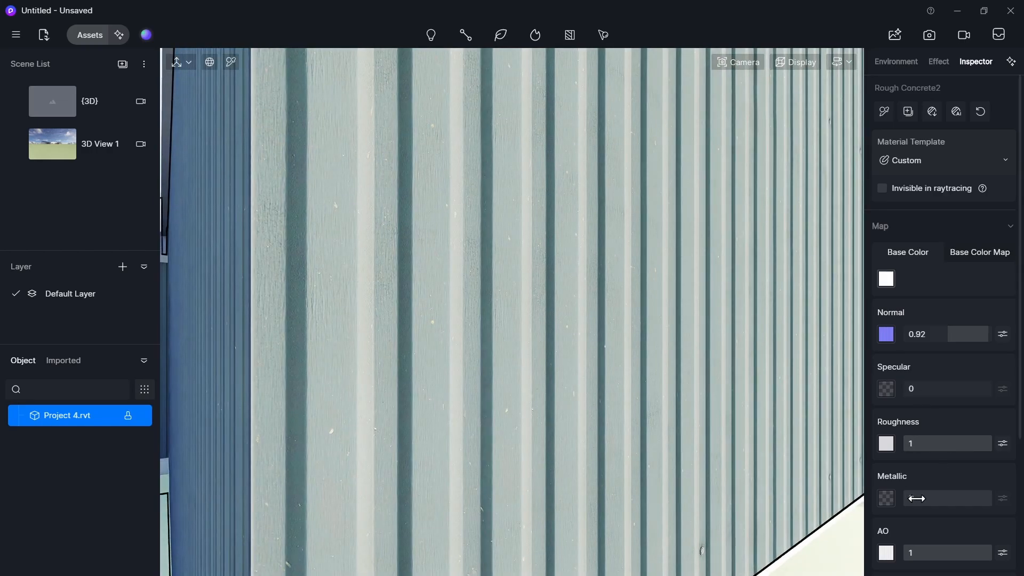
mouse_move(943, 497)
left_mouse_down()
mouse_move(952, 498)
mouse_move(906, 498)
mouse_move(972, 501)
mouse_move(920, 501)
left_mouse_up()
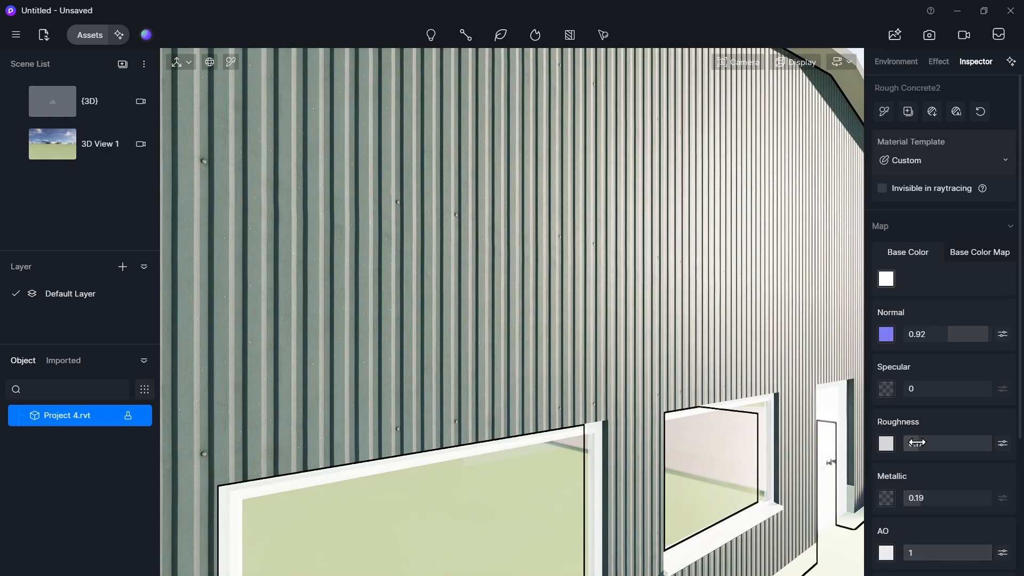
- Set the wall material's Roughness to 0.82 and enable Triplanar mapping in its UV settings
left_click_drag(917, 442, 944, 443)
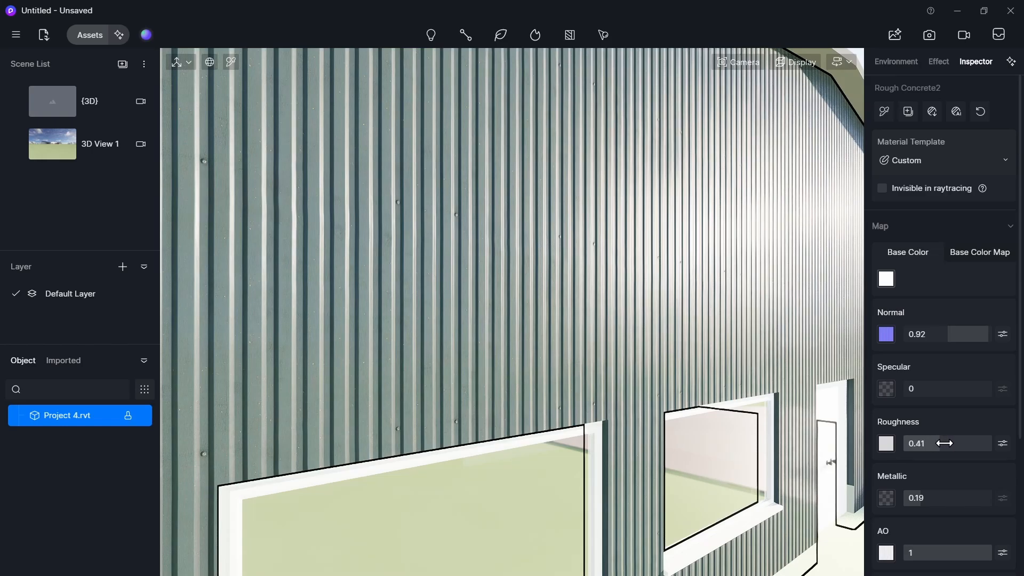
scroll(941, 541, "down", 3)
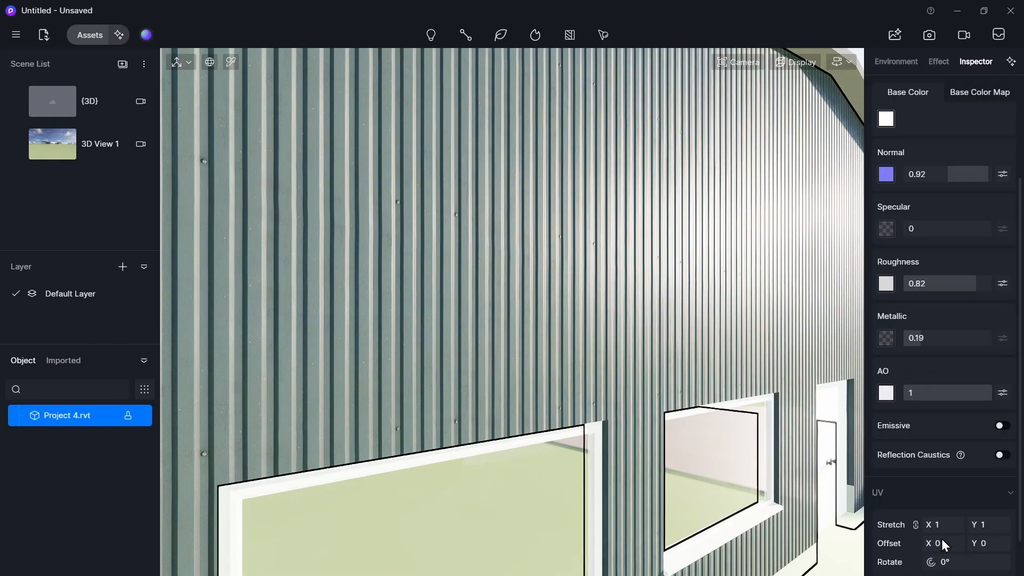
scroll(660, 424, "down", 5)
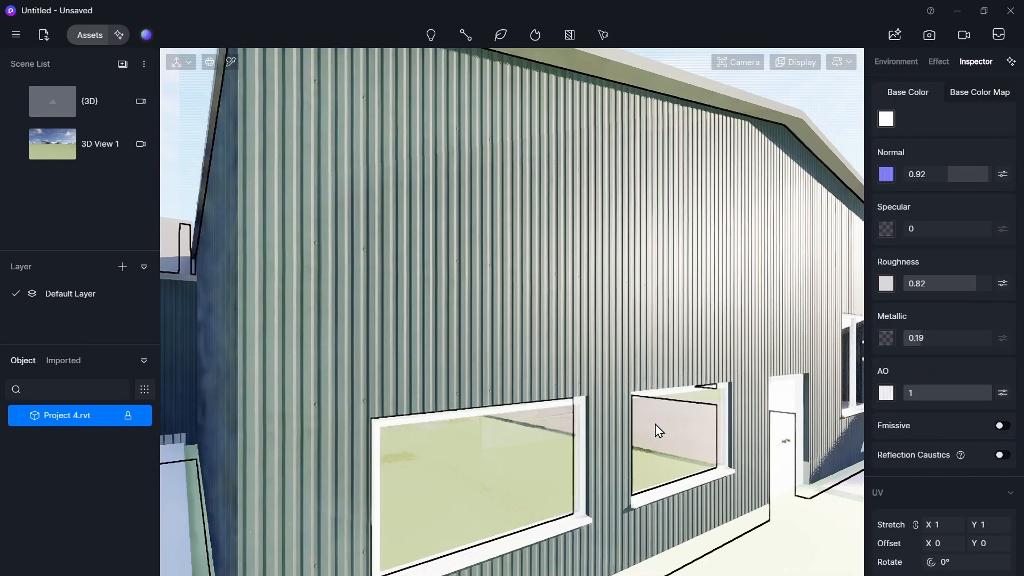
scroll(875, 475, "down", 3)
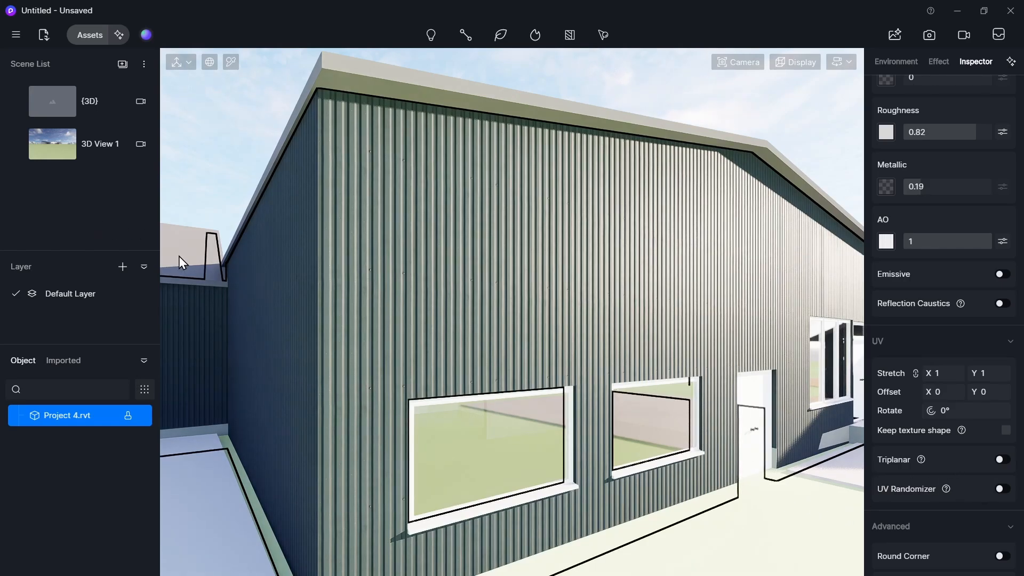
left_click(1001, 460)
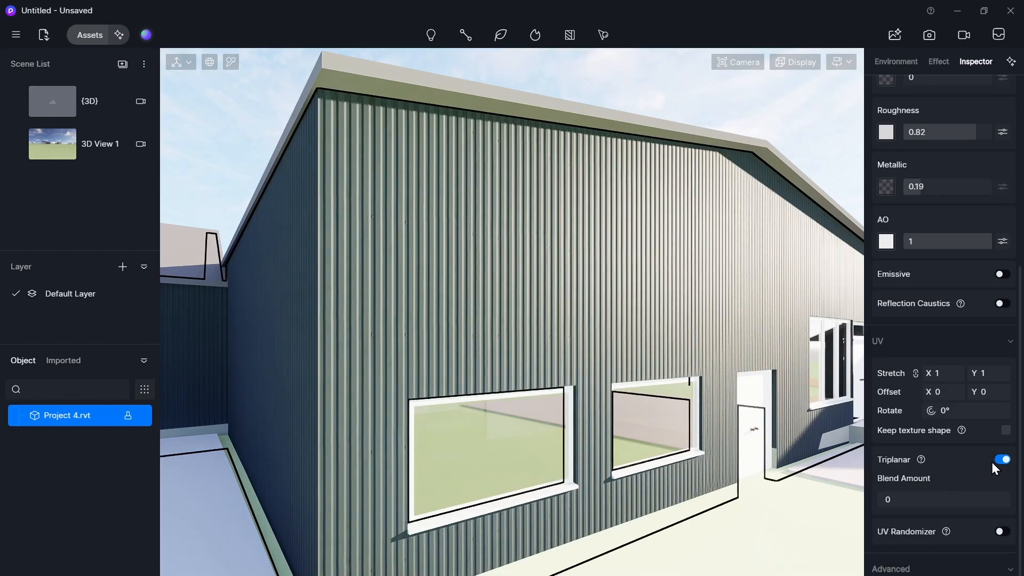
left_click(998, 461)
left_click(1002, 460)
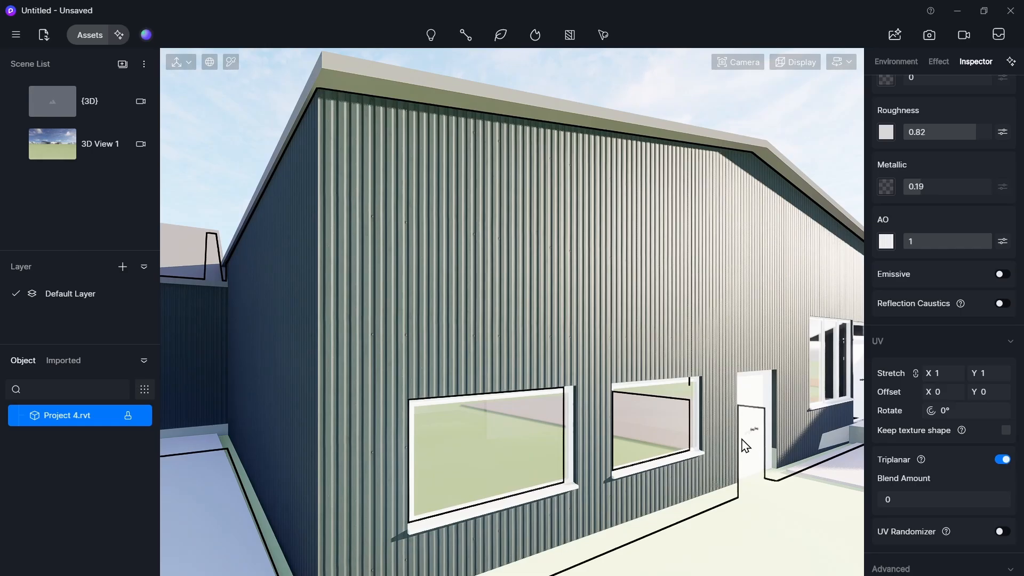
- Navigate around the building to inspect the corrugated wall cladding from several angles
key("a")
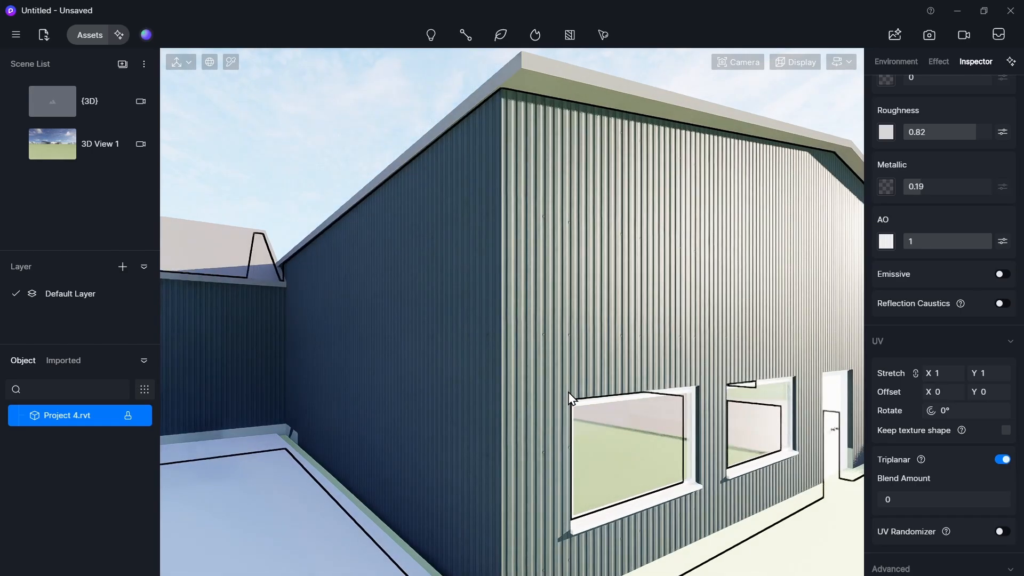
key("d")
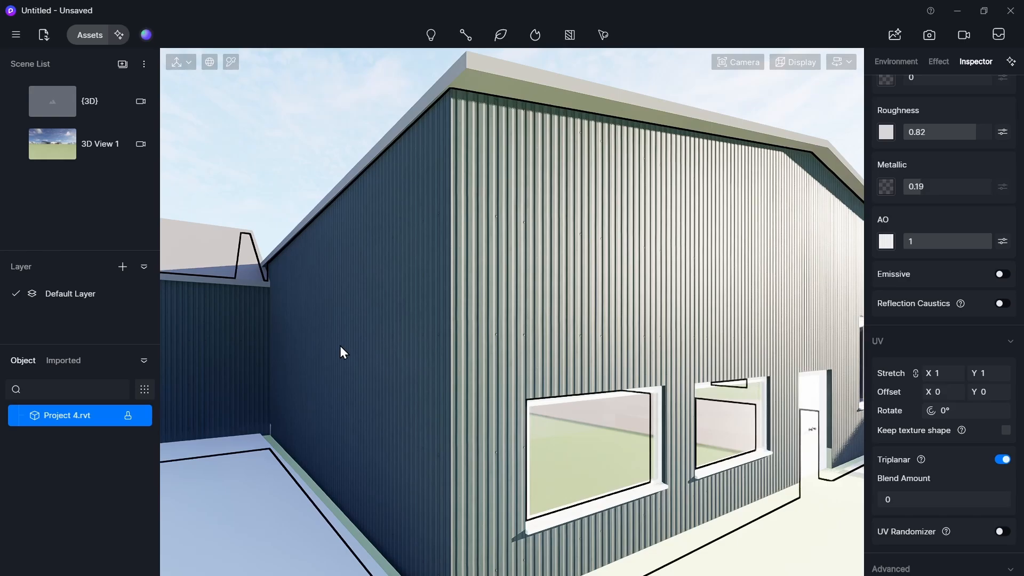
key("d")
key("d")
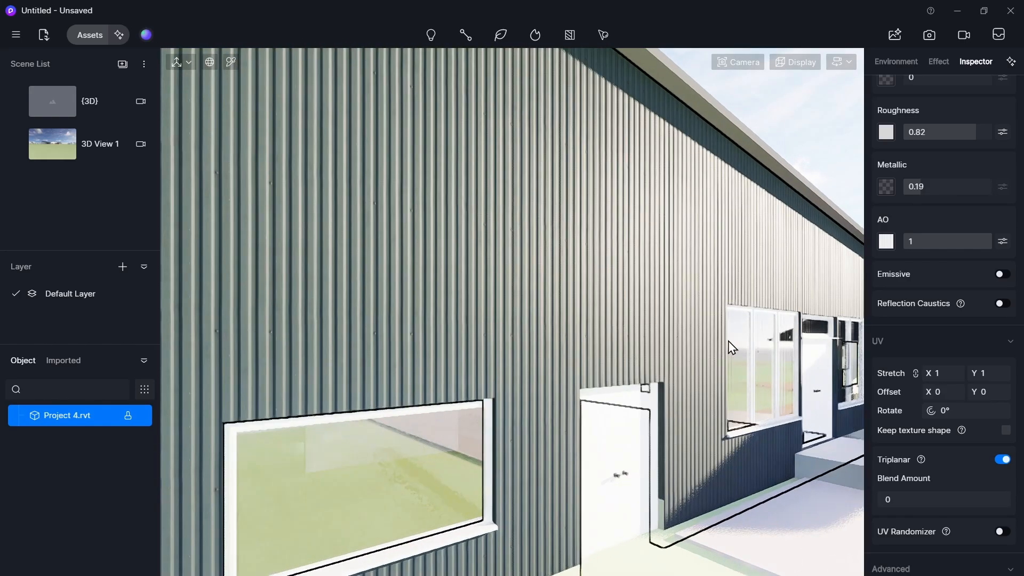
scroll(702, 344, "up", 5)
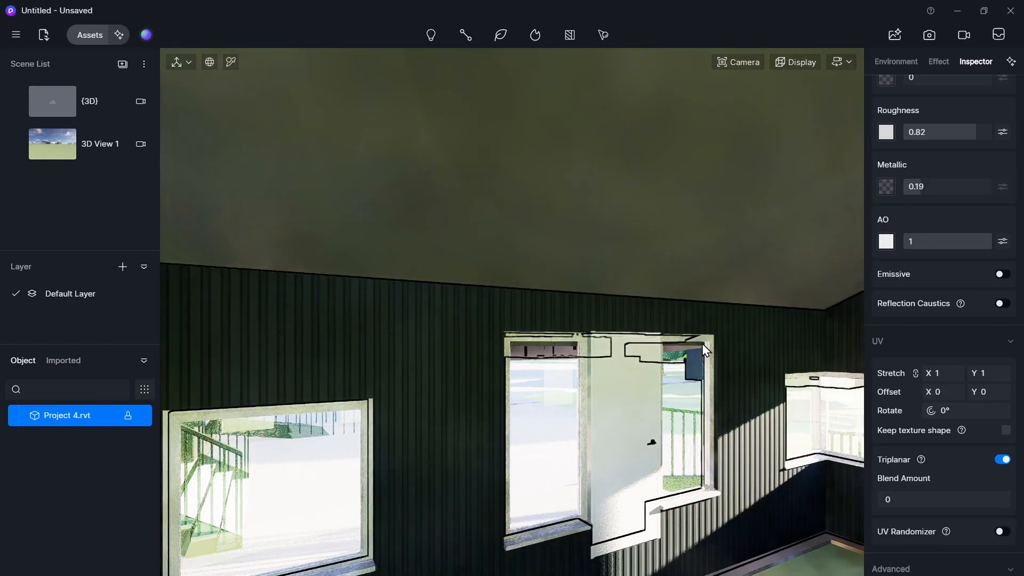
scroll(702, 344, "down", 5)
scroll(701, 344, "down", 5)
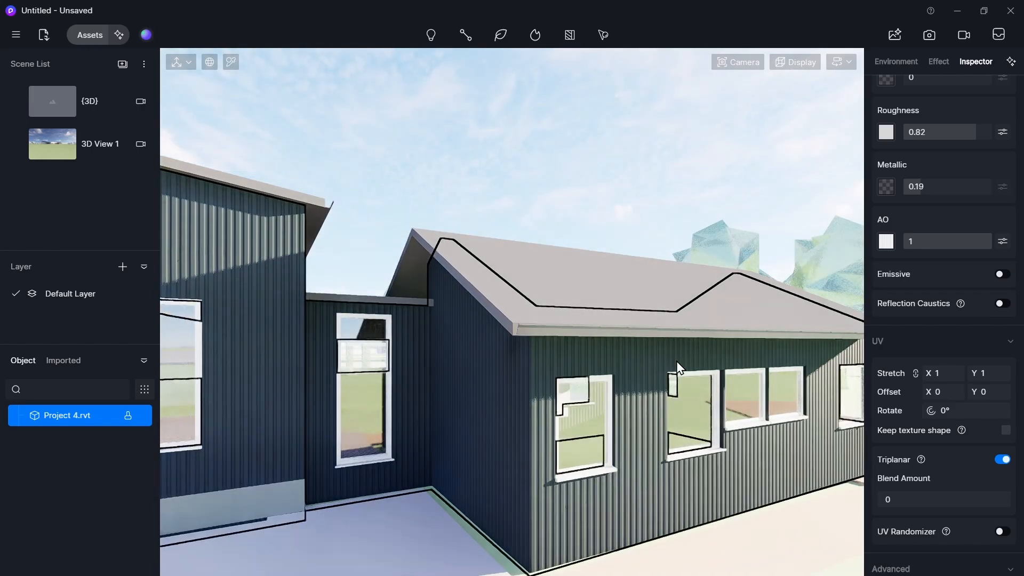
scroll(887, 404, "down", 1)
scroll(887, 406, "up", 7)
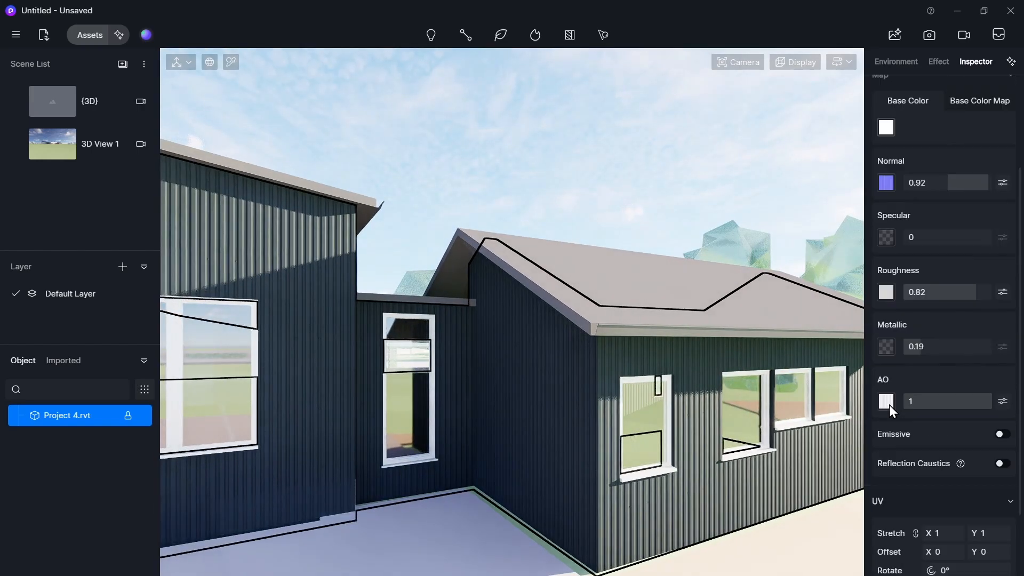
key("a")
scroll(898, 291, "up", 4)
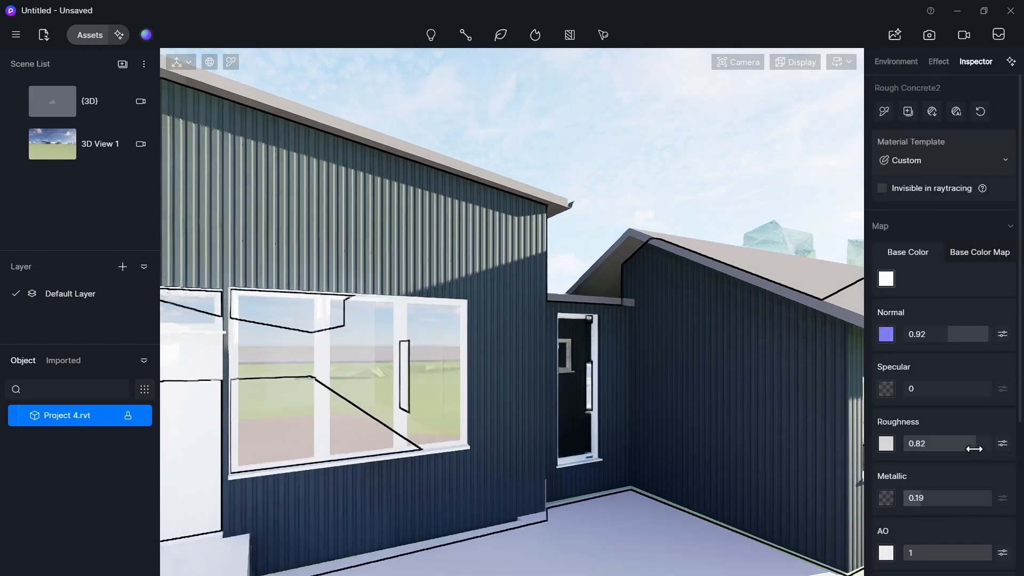
key("w")
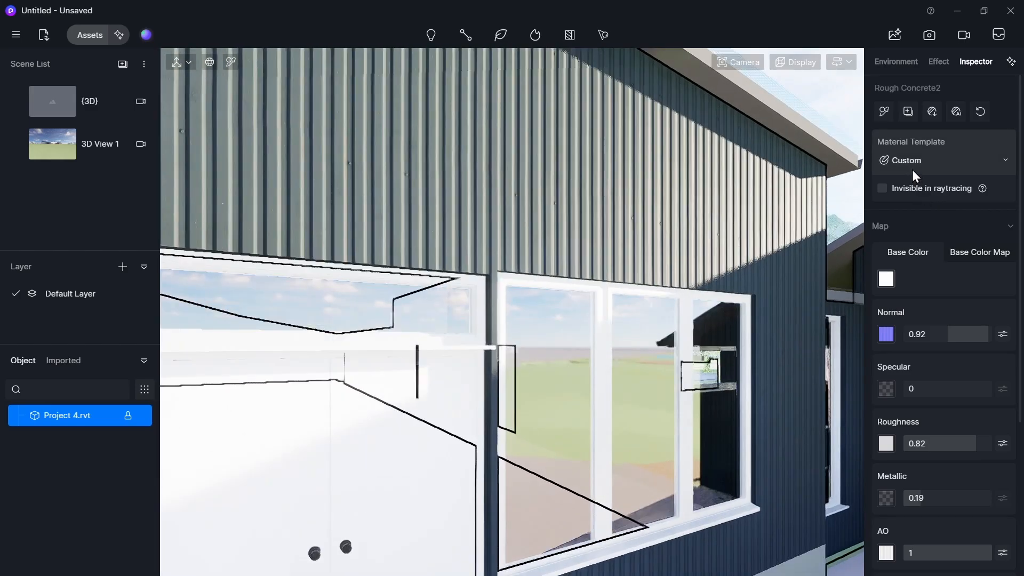
key("e")
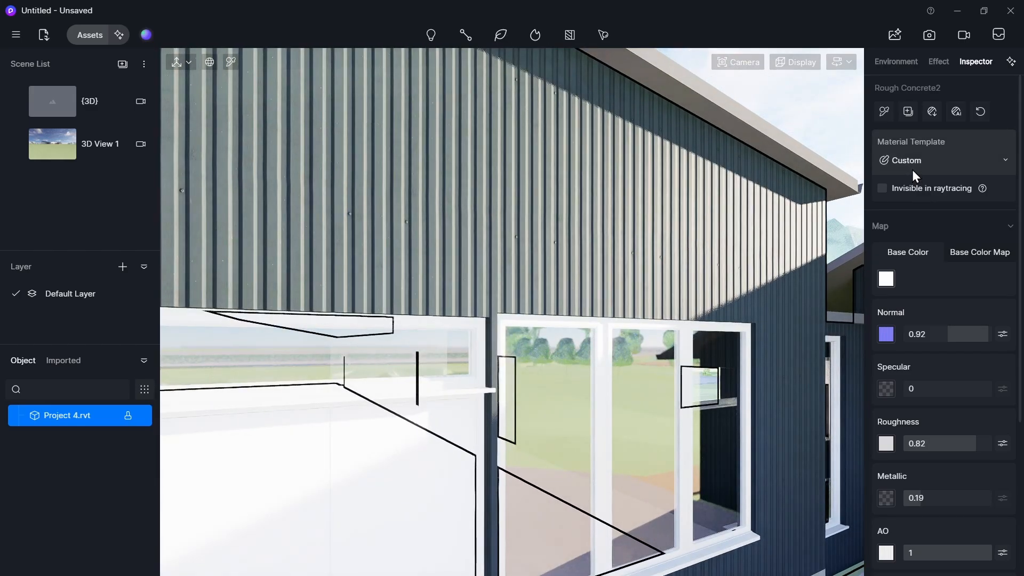
- Change the wall material's template to Transparent
left_click(913, 172)
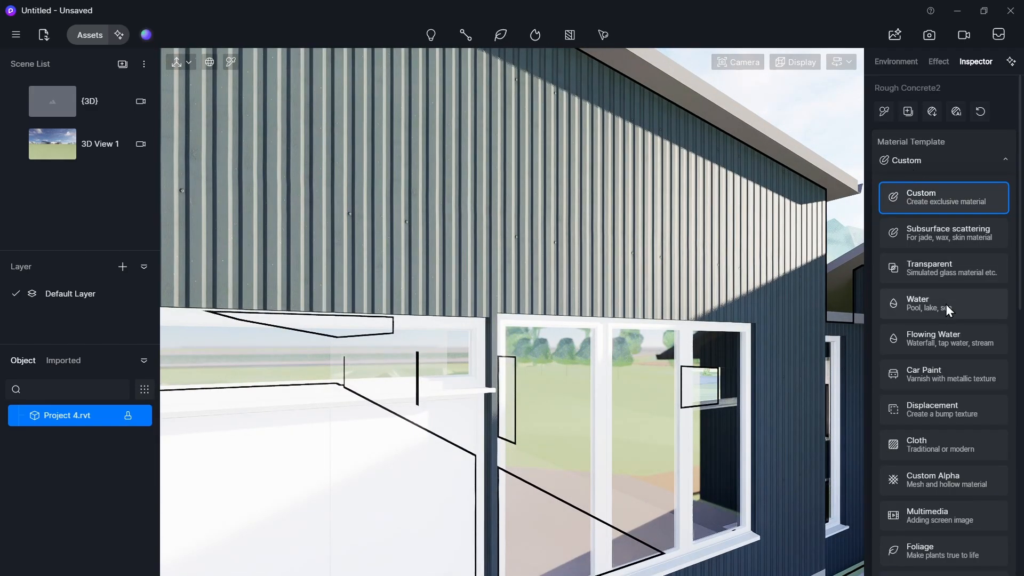
left_click(931, 269)
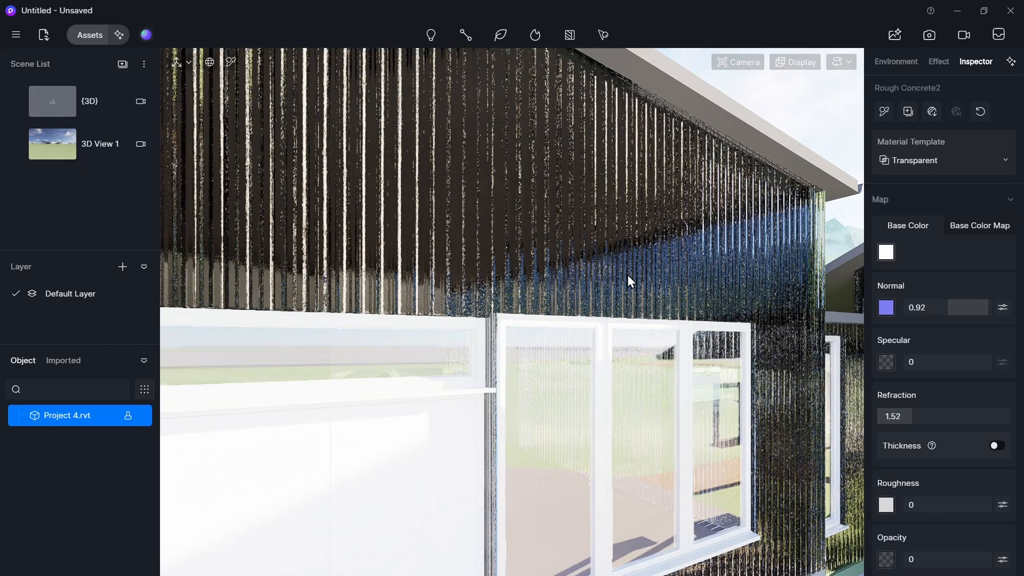
key("w")
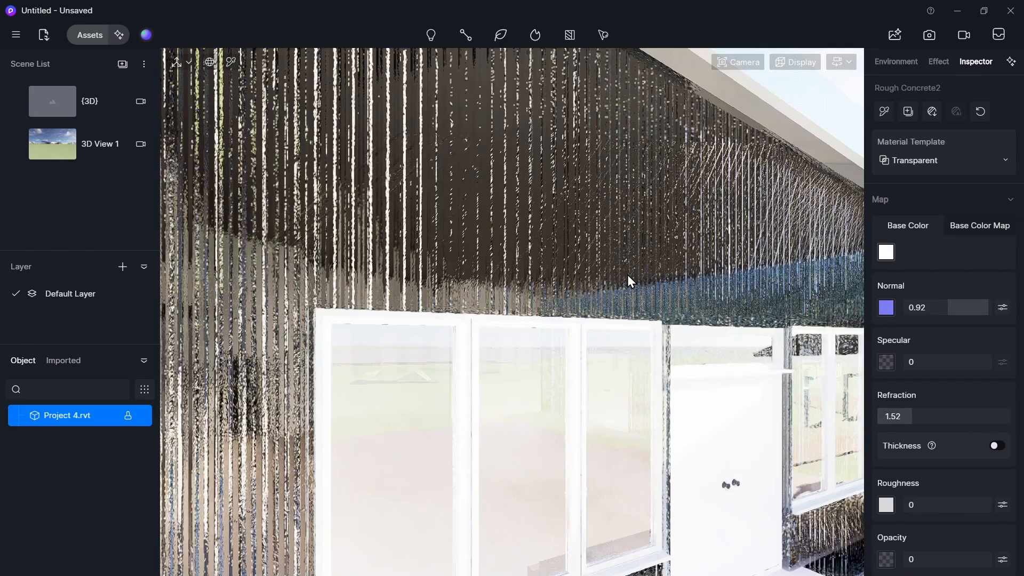
- Set the transparent wall material's Opacity to 0.41 and Roughness to 0.71
scroll(905, 482, "down", 4)
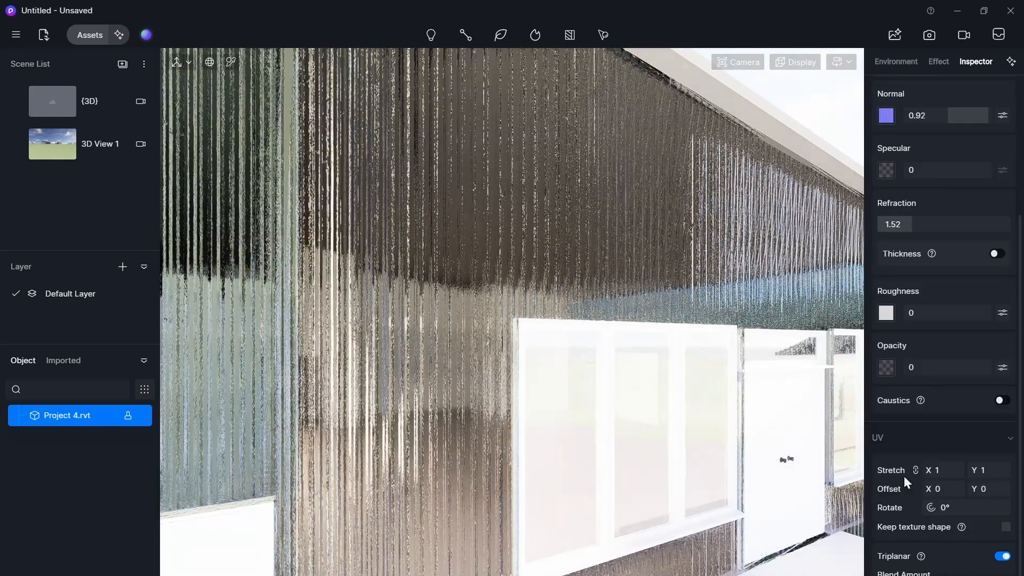
scroll(916, 399, "up", 1)
left_click_drag(929, 399, 996, 398)
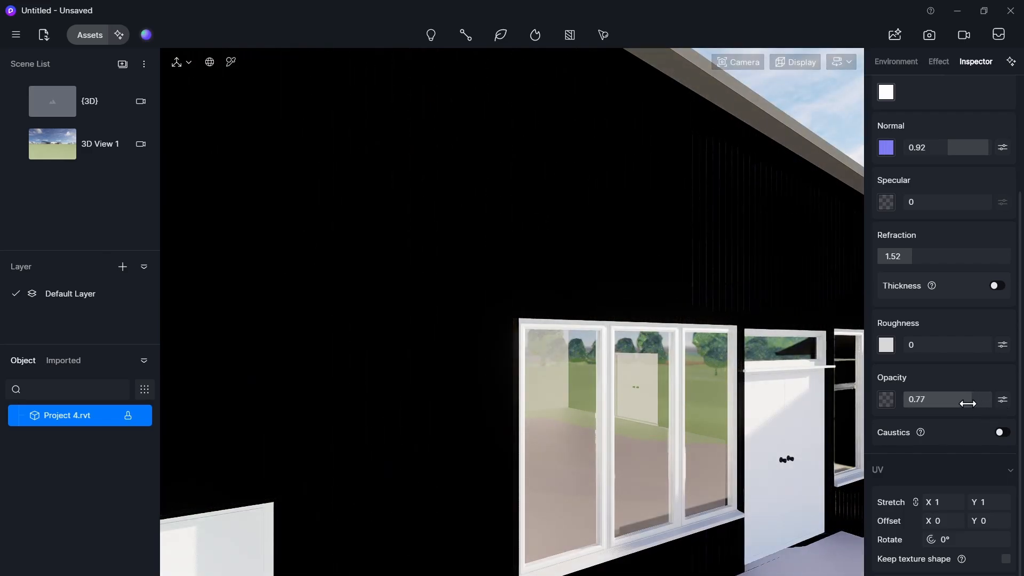
left_click_drag(956, 404, 938, 402)
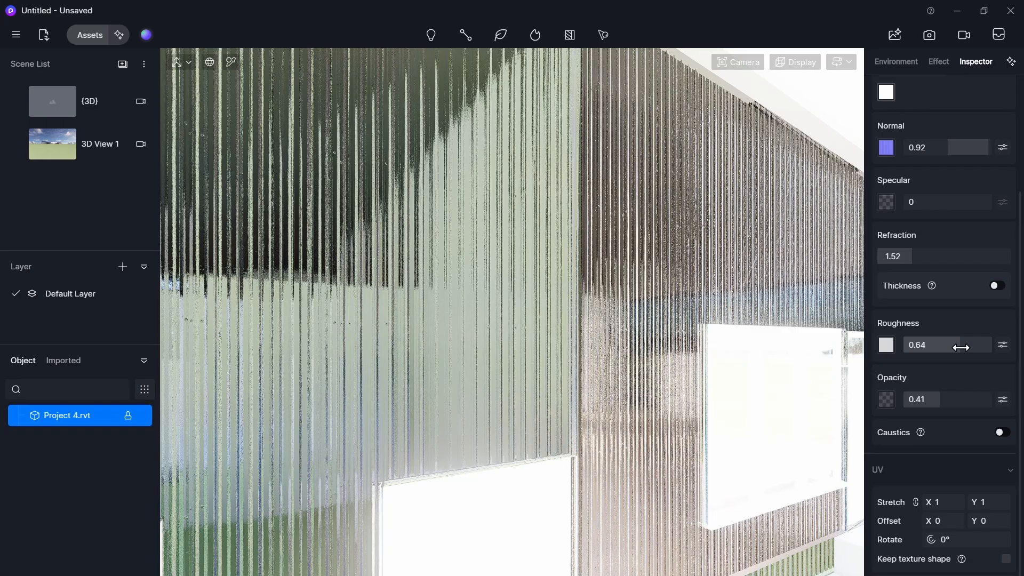
key("s")
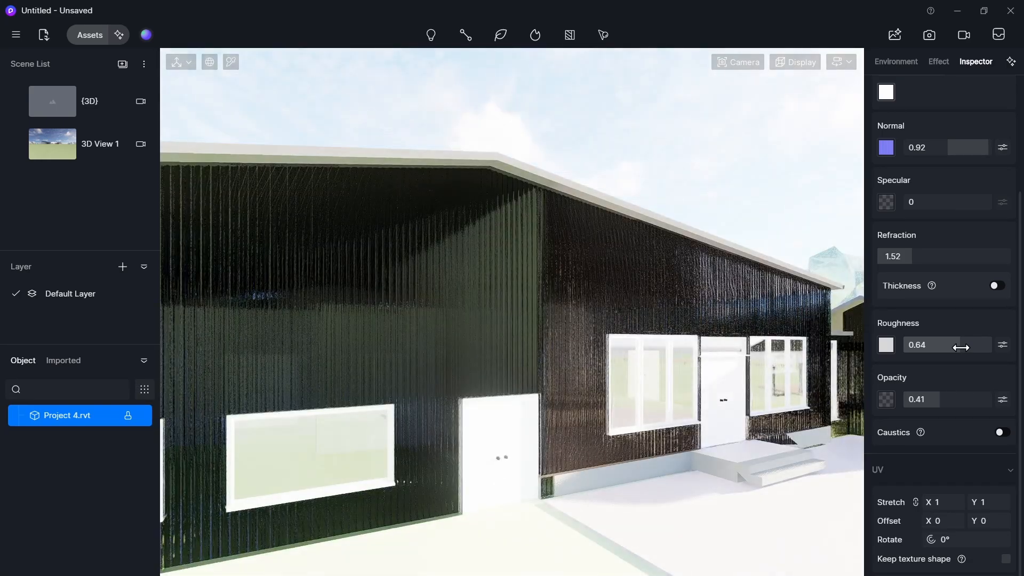
left_click_drag(961, 347, 966, 343)
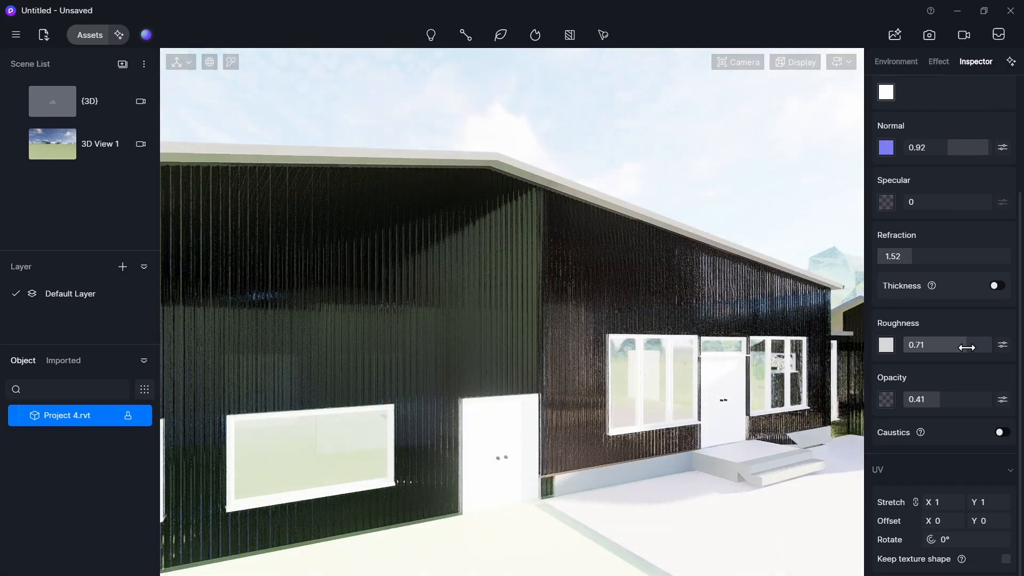
- Switch the wall material's base colour to a map and open the map's adjustment settings
scroll(957, 341, "up", 3)
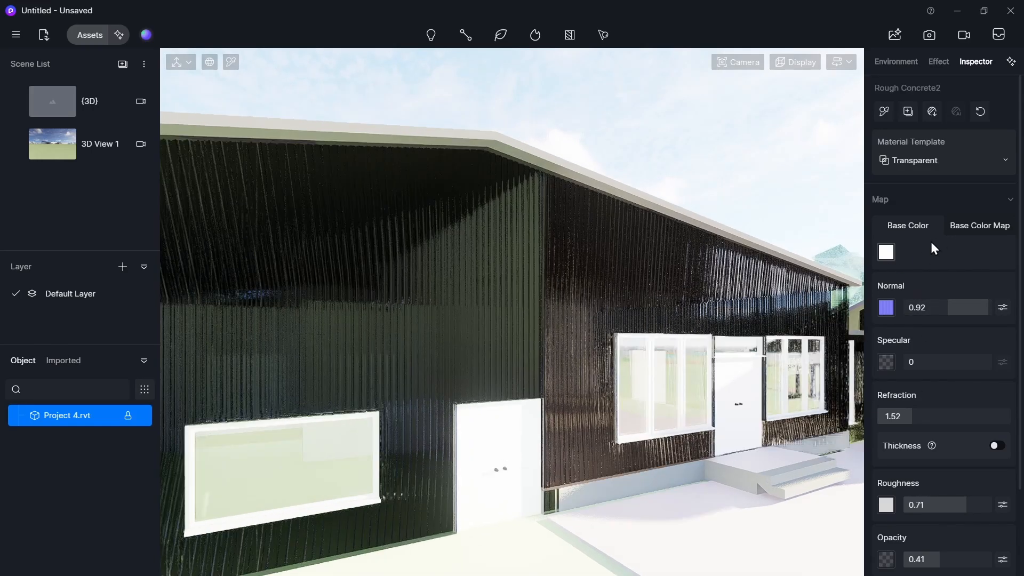
scroll(782, 285, "up", 5)
scroll(781, 285, "up", 5)
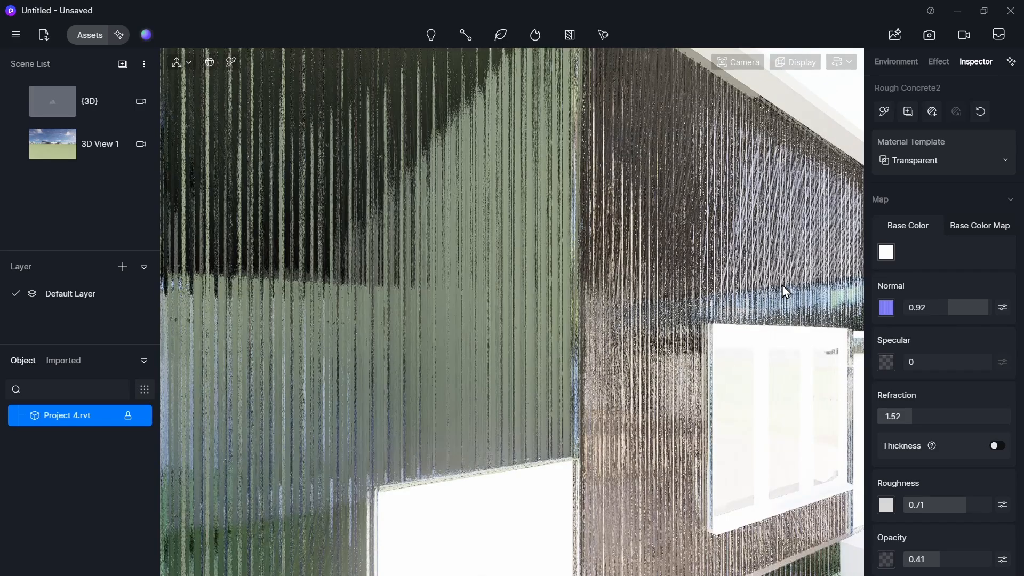
left_click(966, 228)
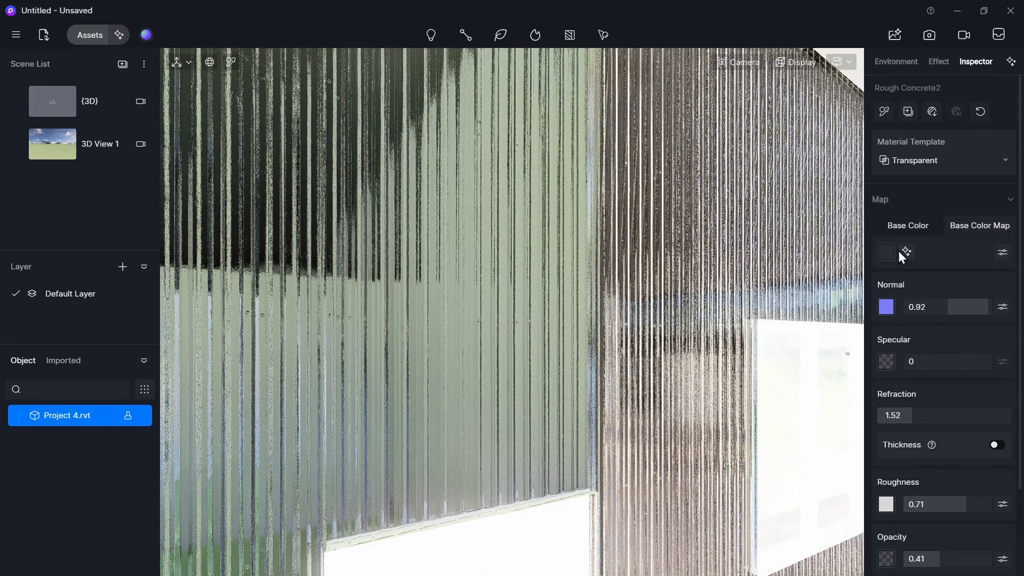
left_click(903, 251)
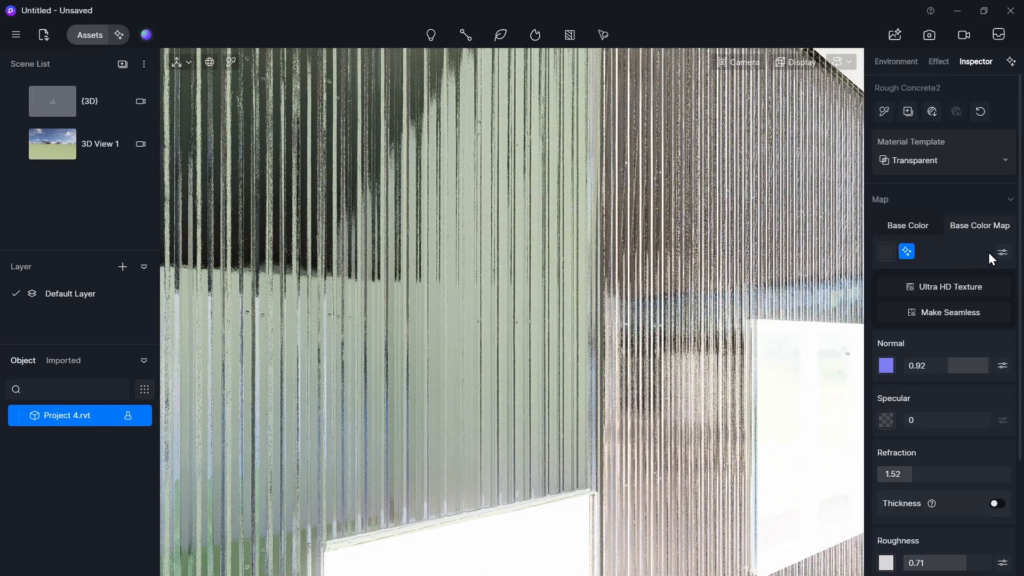
left_click(1002, 253)
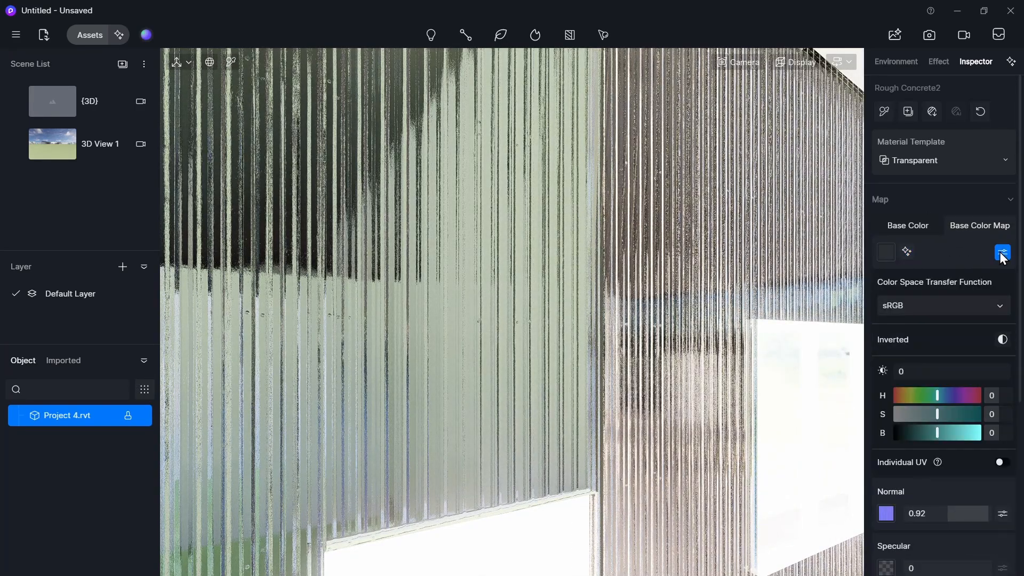
- Load the tltmbdcdy_2K_Displacement image from the Roof_tltmbdcdy_2K_surface_ms folder as the Base Color Map
left_click(887, 258)
left_click(255, 201)
left_click(252, 183)
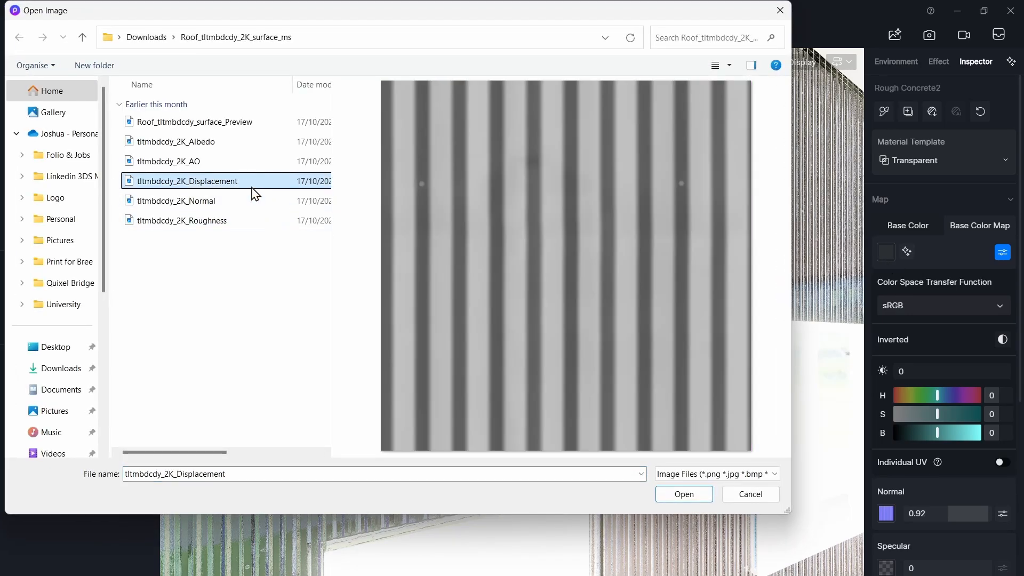
left_click(223, 236)
left_click(222, 184)
left_click(231, 165)
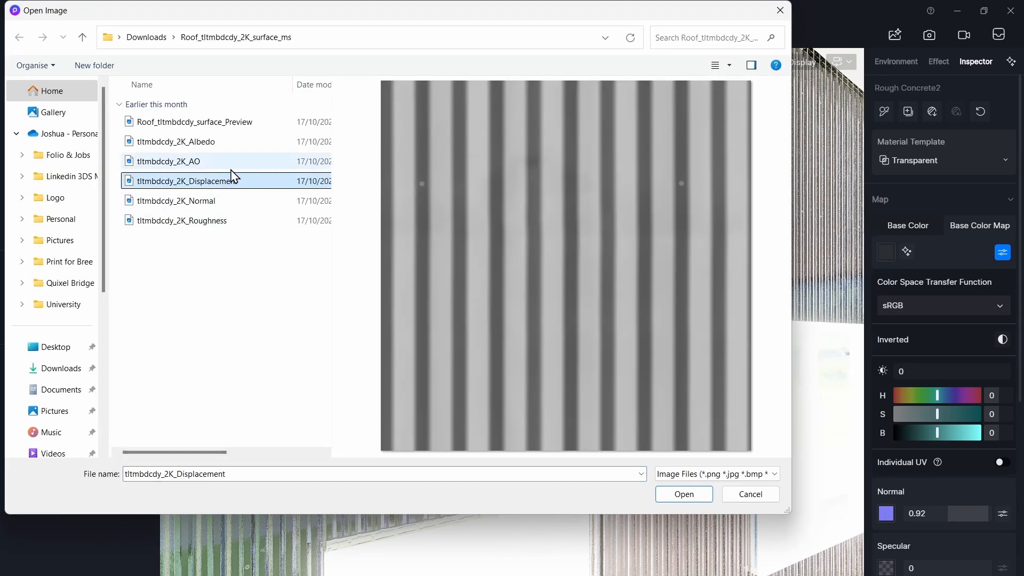
left_click(701, 496)
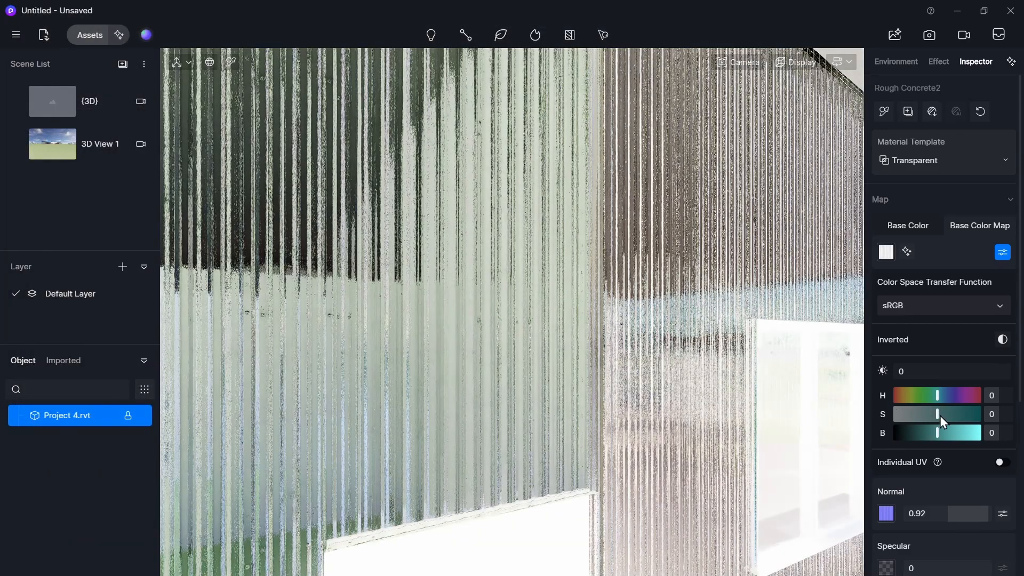
- Adjust the base colour map to Hue 180, Saturation -100 and Brightness 100, then deselect
left_click_drag(940, 416, 961, 395)
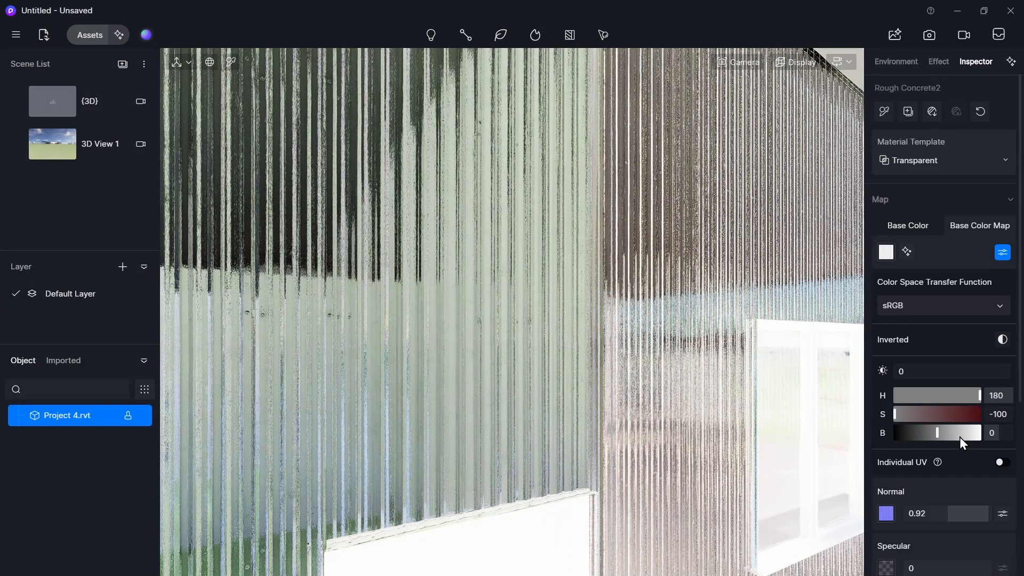
left_click_drag(960, 439, 1010, 435)
key("Escape")
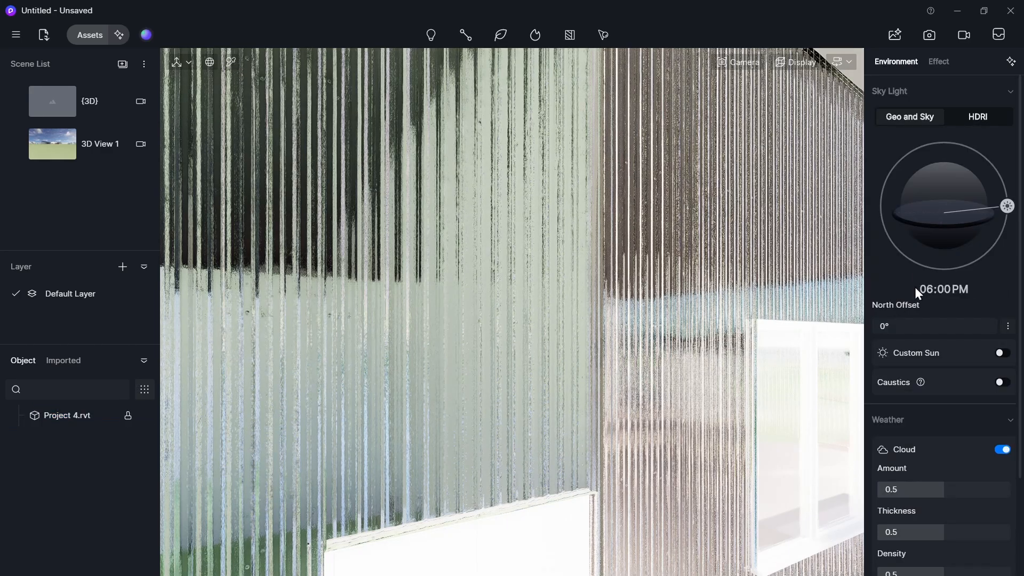
- Reselect the wall material and switch its base colour back to a plain Base Color
key("d")
left_click(687, 242)
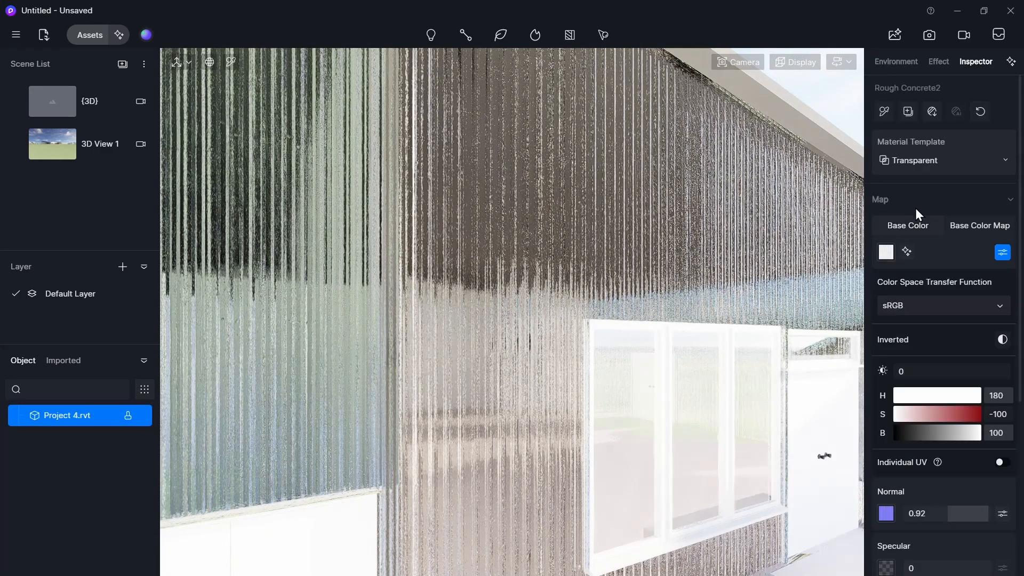
left_click(910, 229)
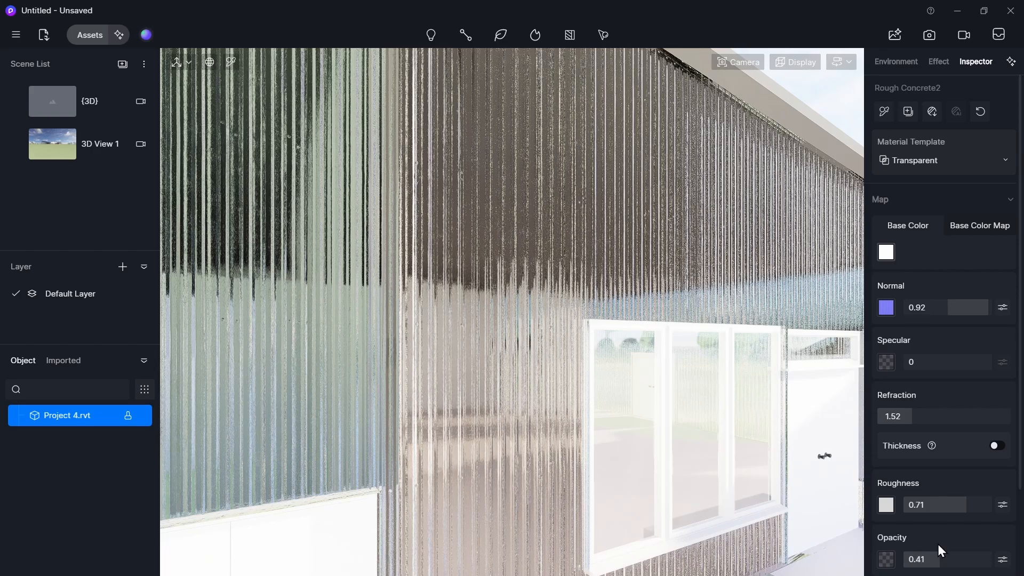
- Set the wall material's roughness to 1 and its specular to 0.53
left_click_drag(966, 505, 1000, 515)
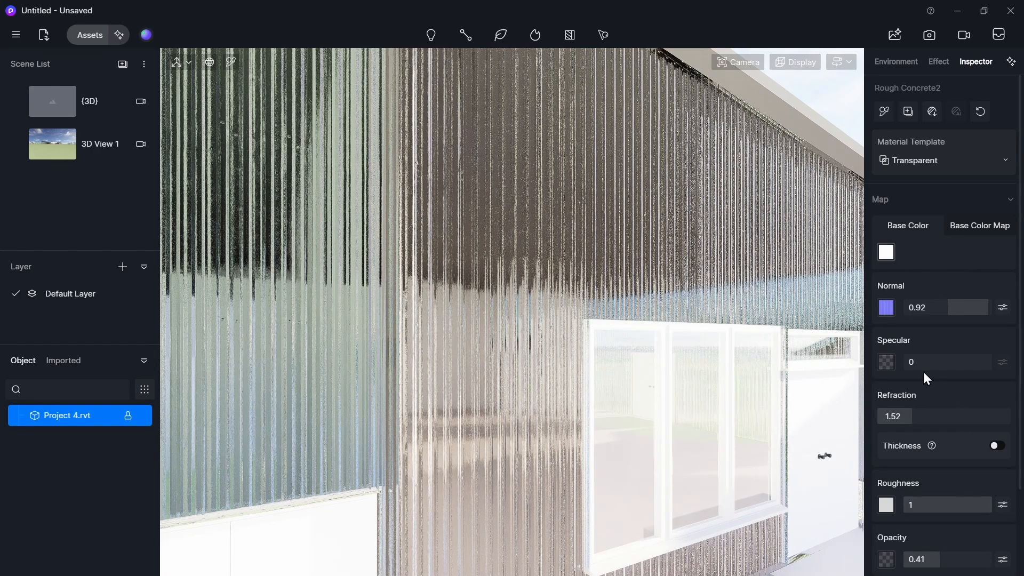
left_click_drag(926, 365, 949, 370)
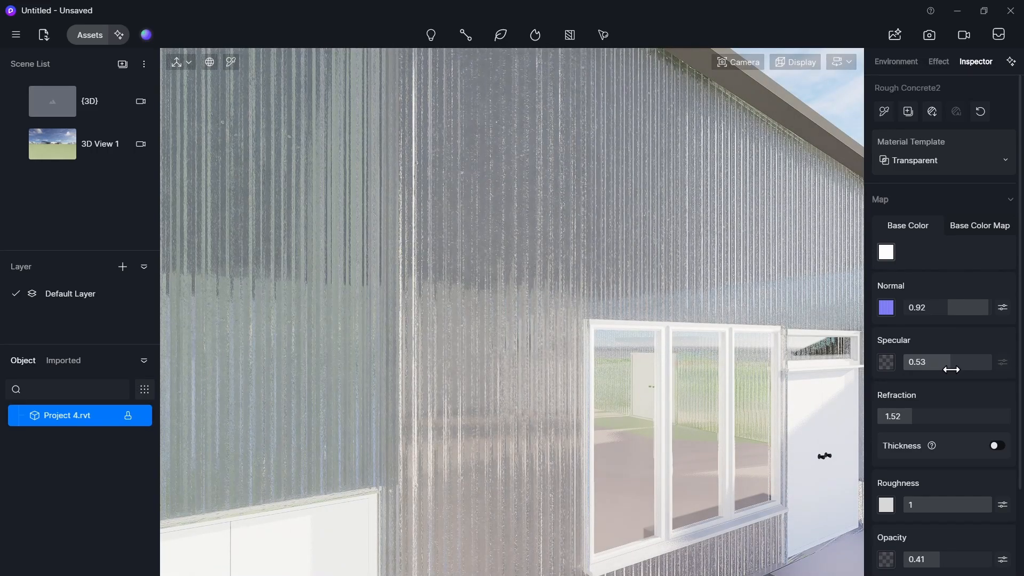
- Raise the wall material's opacity to 0.8
scroll(703, 358, "down", 10)
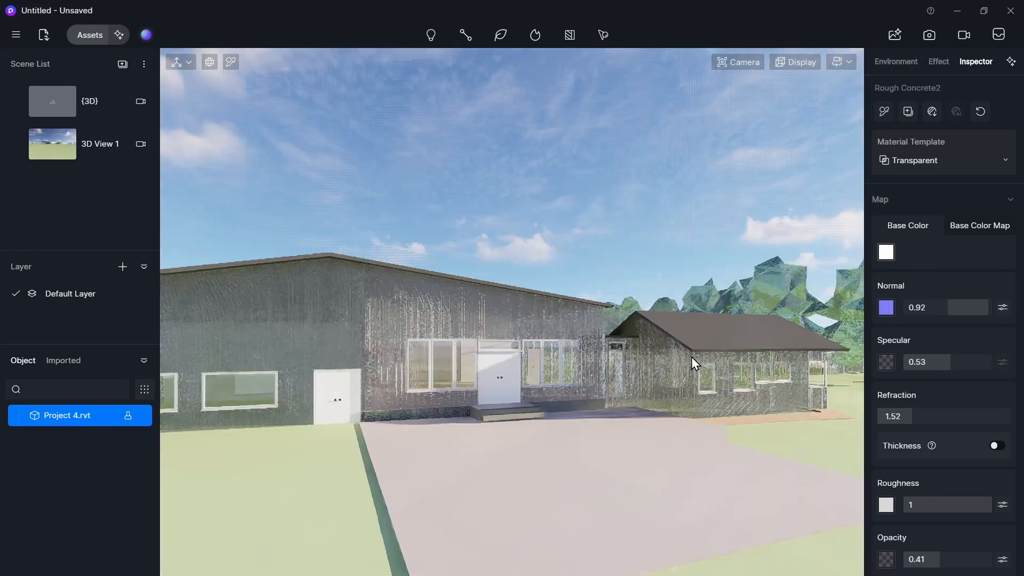
scroll(691, 356, "up", 5)
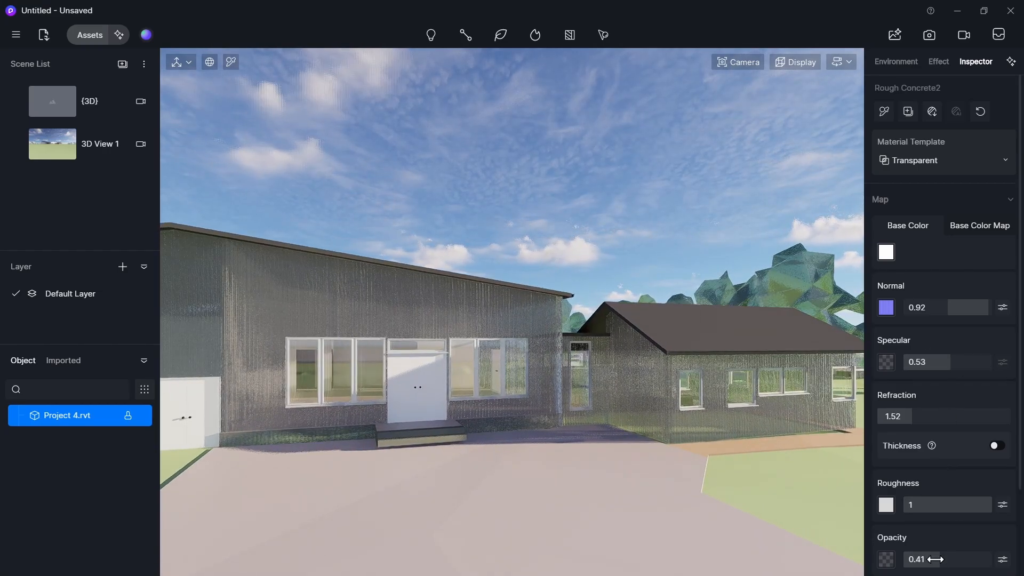
left_click_drag(934, 559, 974, 557)
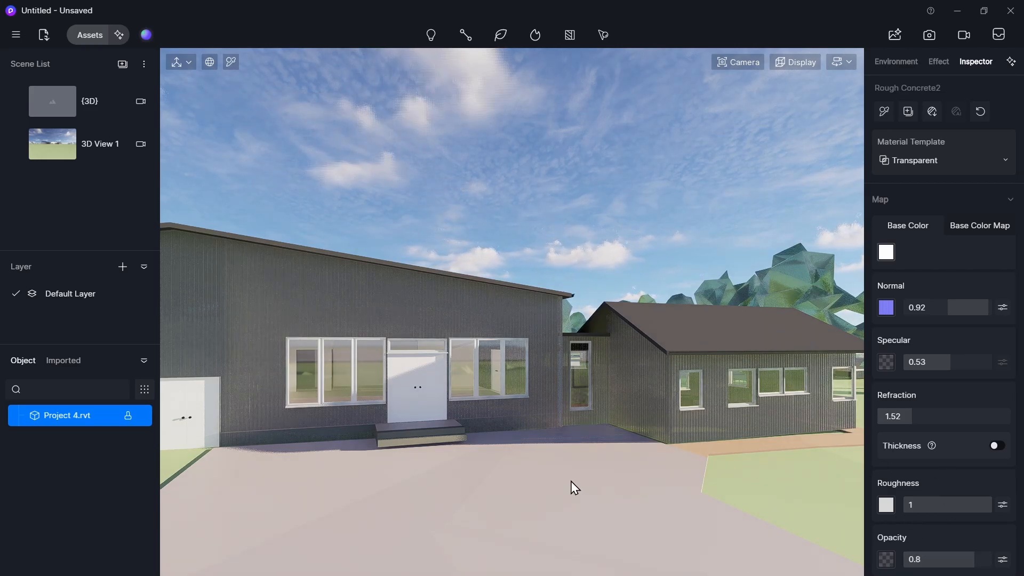
- Change the wall material's template to Cloth, trying the Flowing Water and Water templates along the way
key("d")
key("w")
key("a")
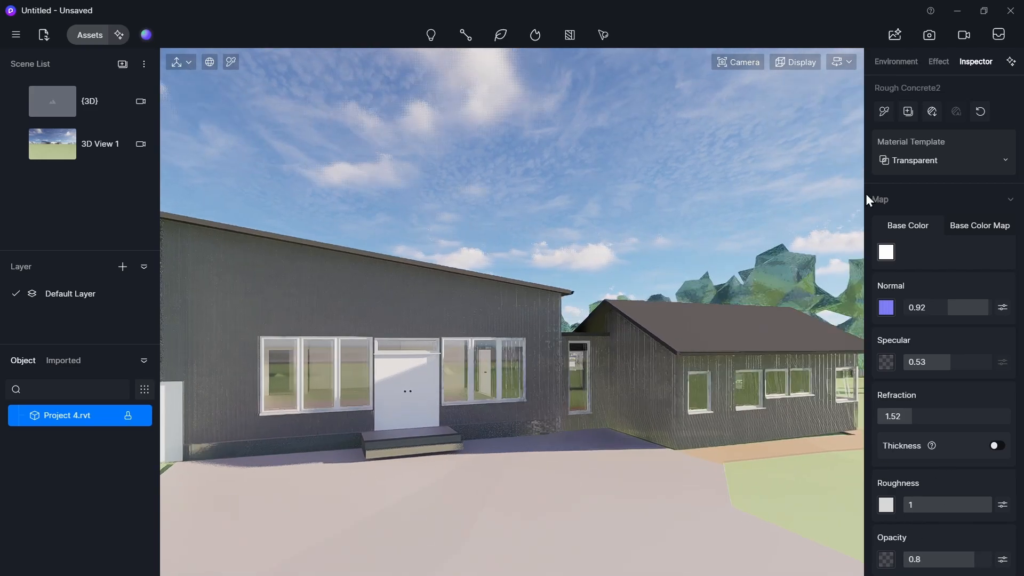
left_click(902, 157)
left_click(923, 348)
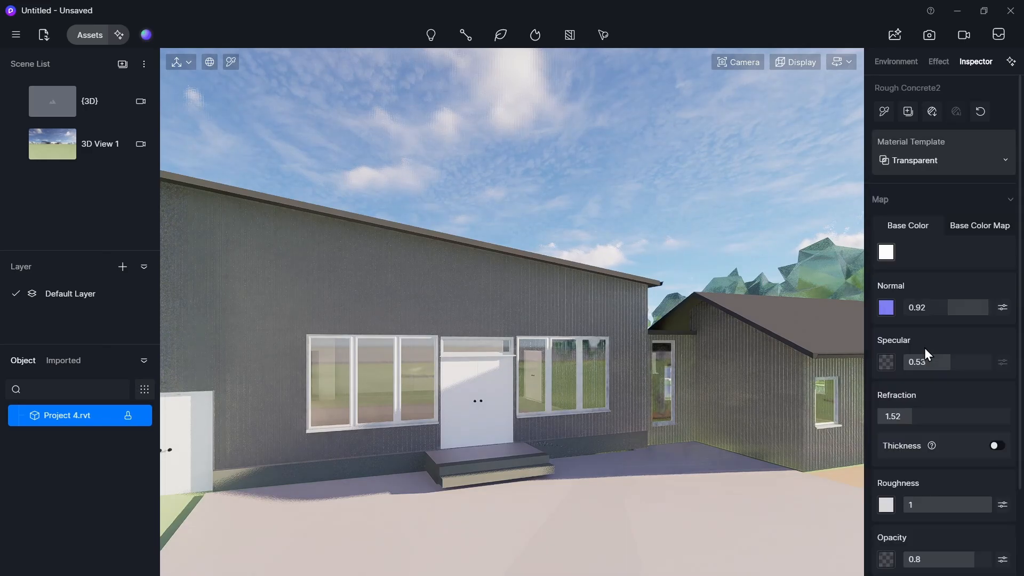
left_click(919, 160)
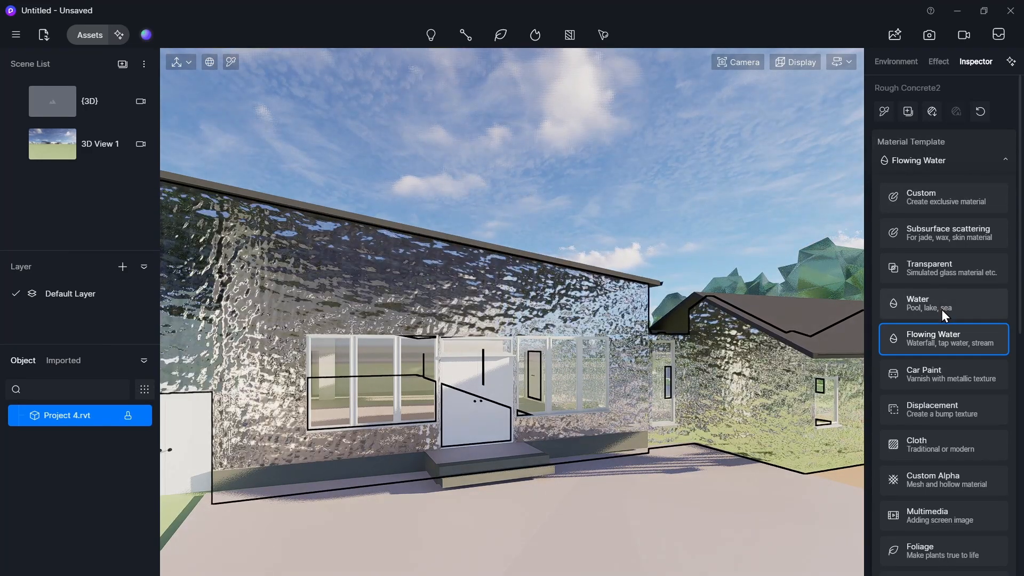
left_click(941, 307)
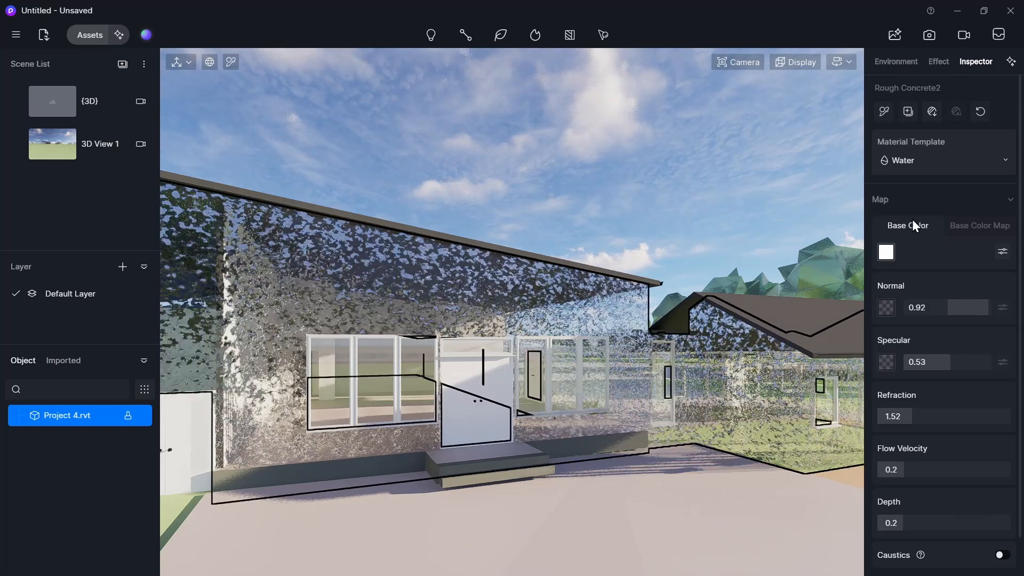
left_click(942, 159)
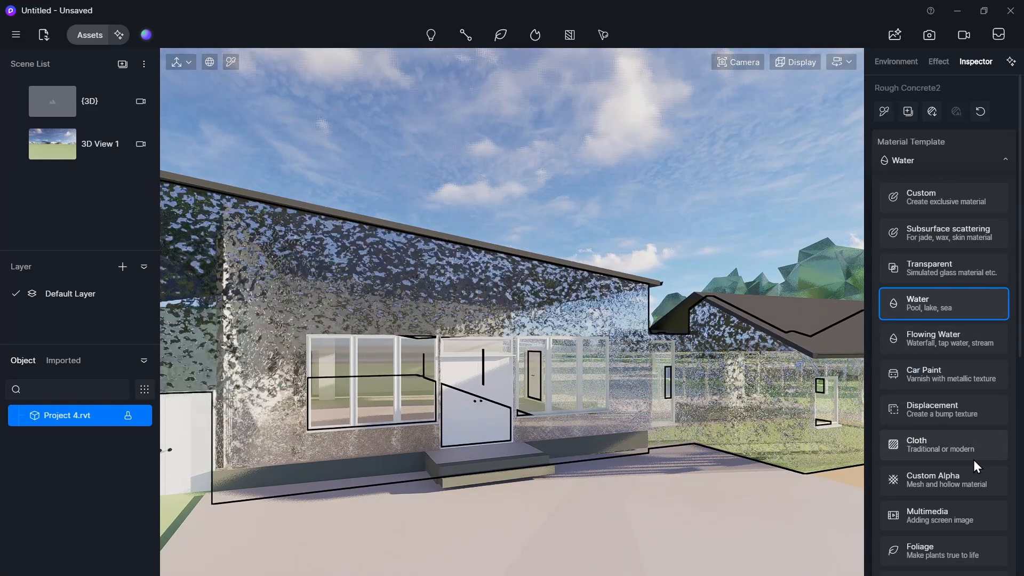
left_click(974, 458)
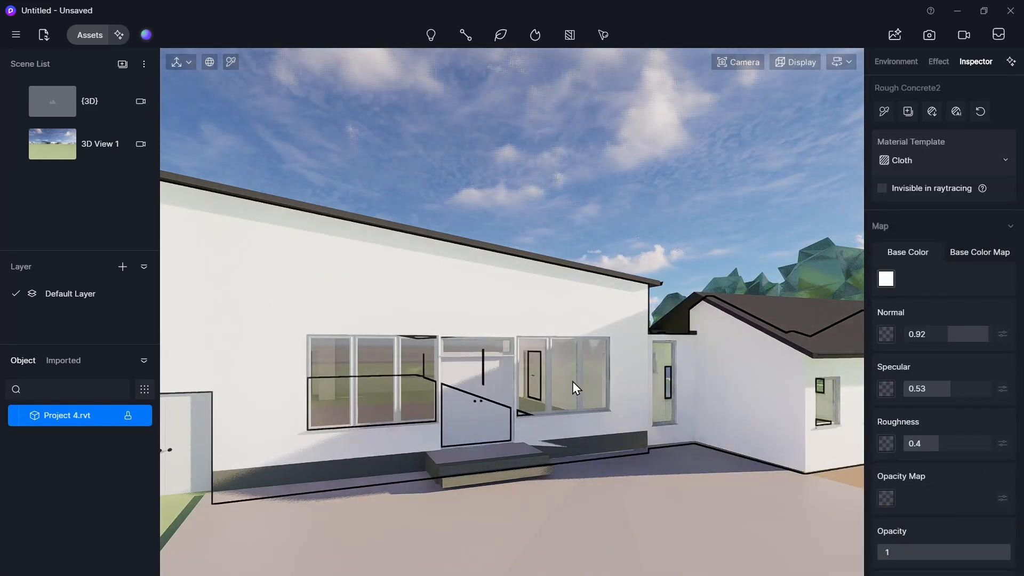
- Select the entrance door panel in the render view, then switch to Revit and zoom to the same entrance door
right_click_drag(572, 382, 572, 396)
key("w")
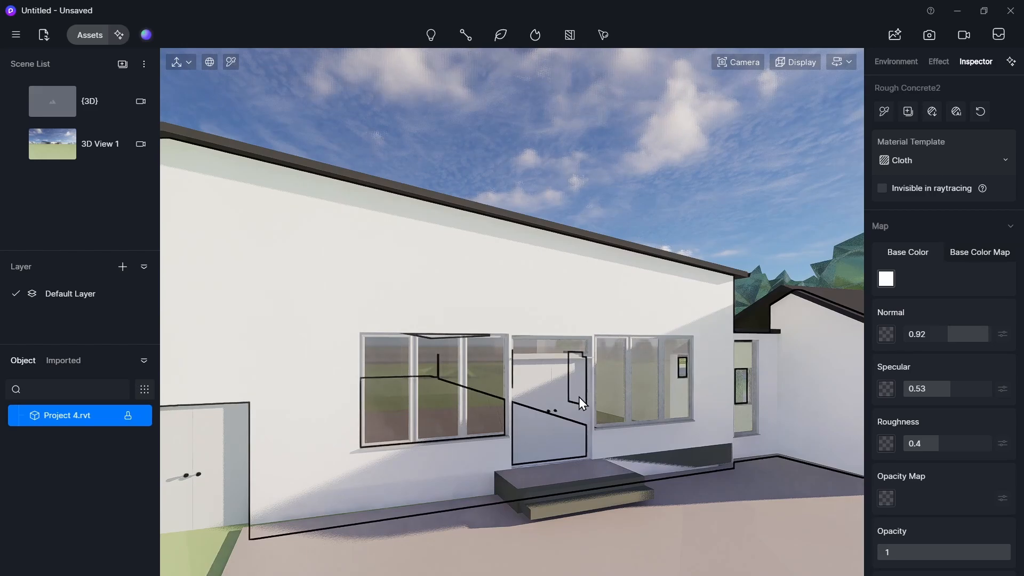
left_click(555, 398)
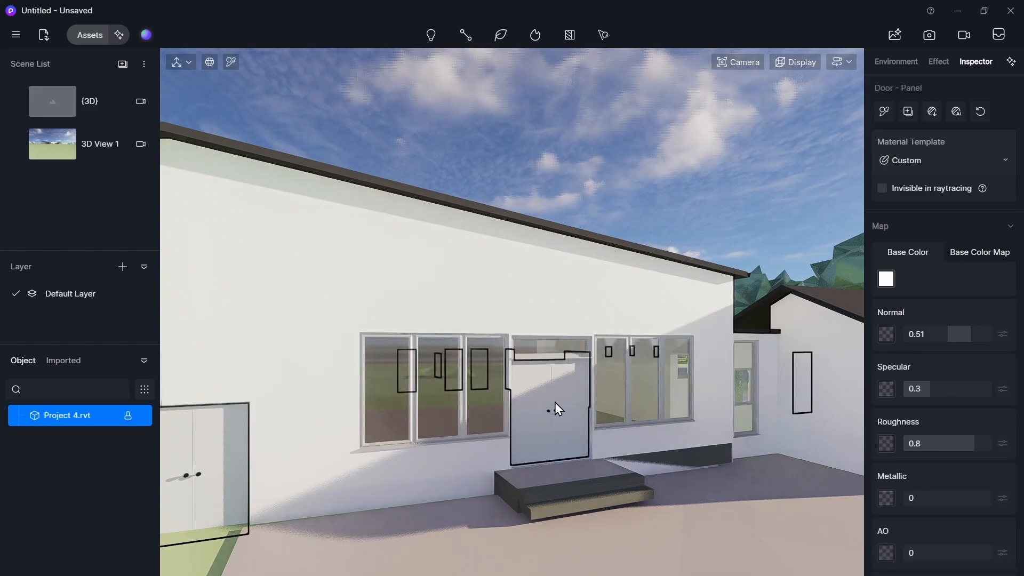
key("alt+Tab")
key("Tab")
scroll(410, 293, "up", 5)
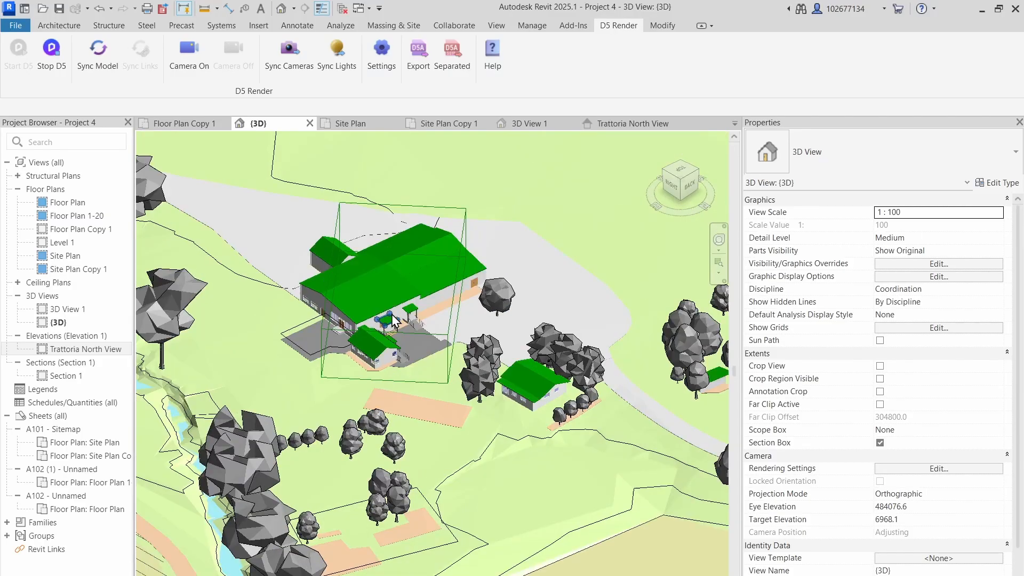
key("alt+Tab")
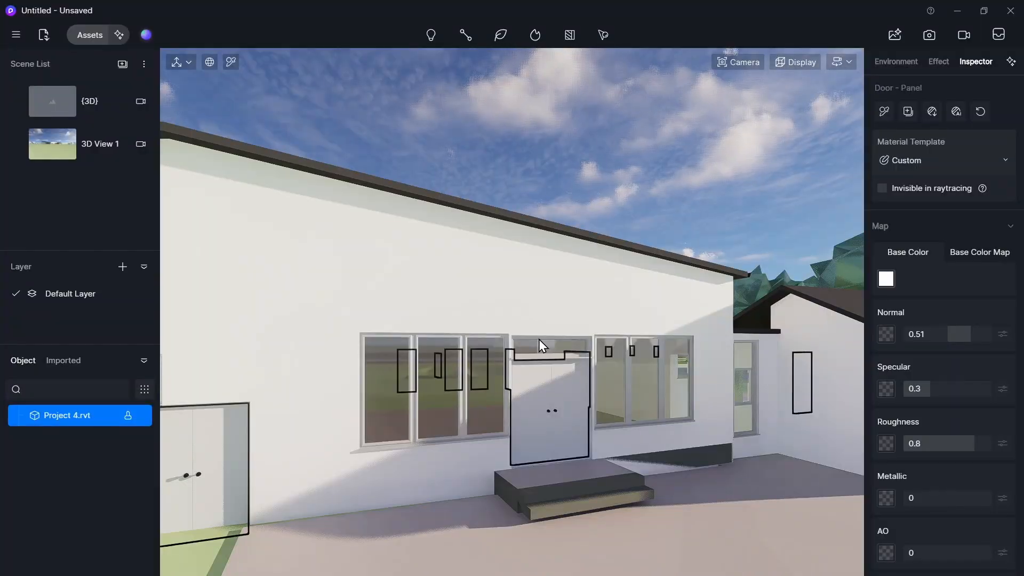
key("alt+Tab")
scroll(538, 341, "up", 3)
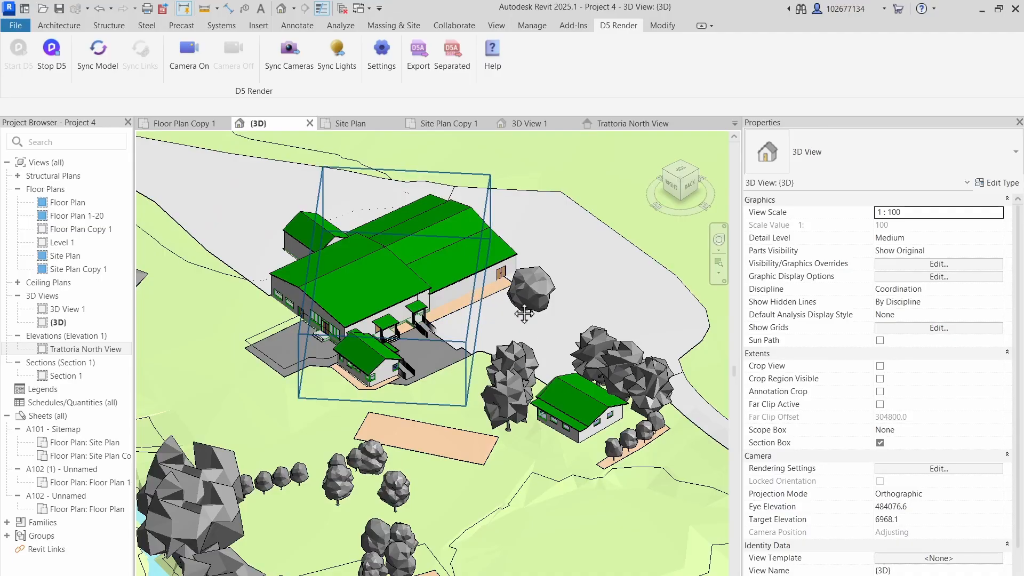
scroll(301, 315, "up", 5)
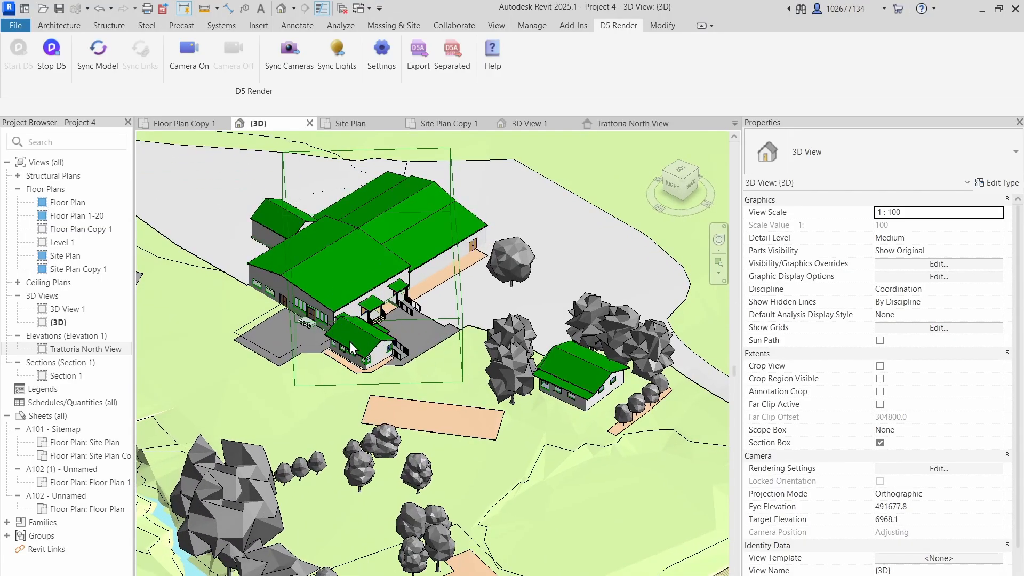
scroll(297, 310, "up", 1)
- Select the entrance door in Revit and change its type to the Aluprof MB-86 folding door, 2800x2300
left_click(296, 300)
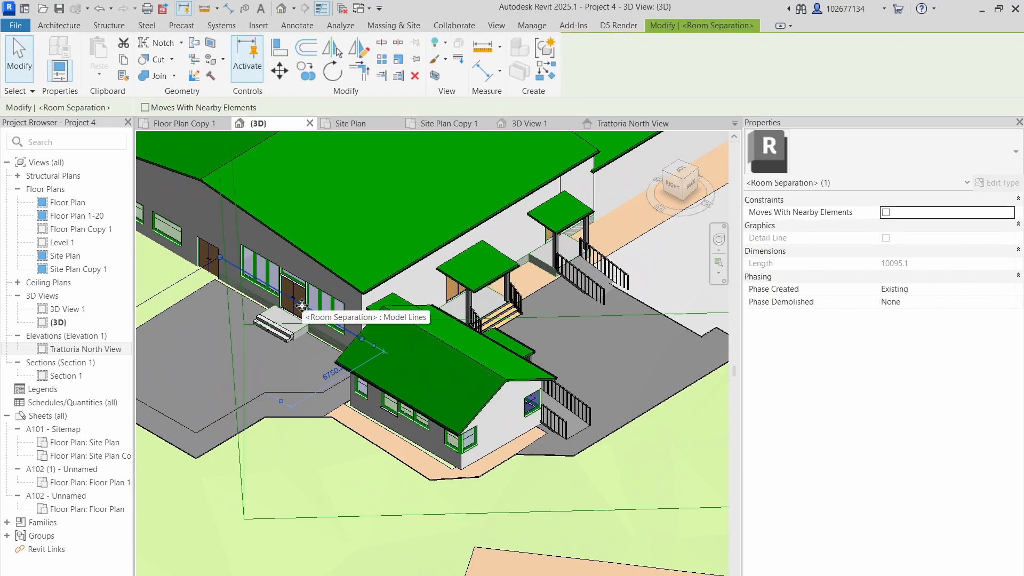
key("Escape")
left_click(295, 290)
key("Escape")
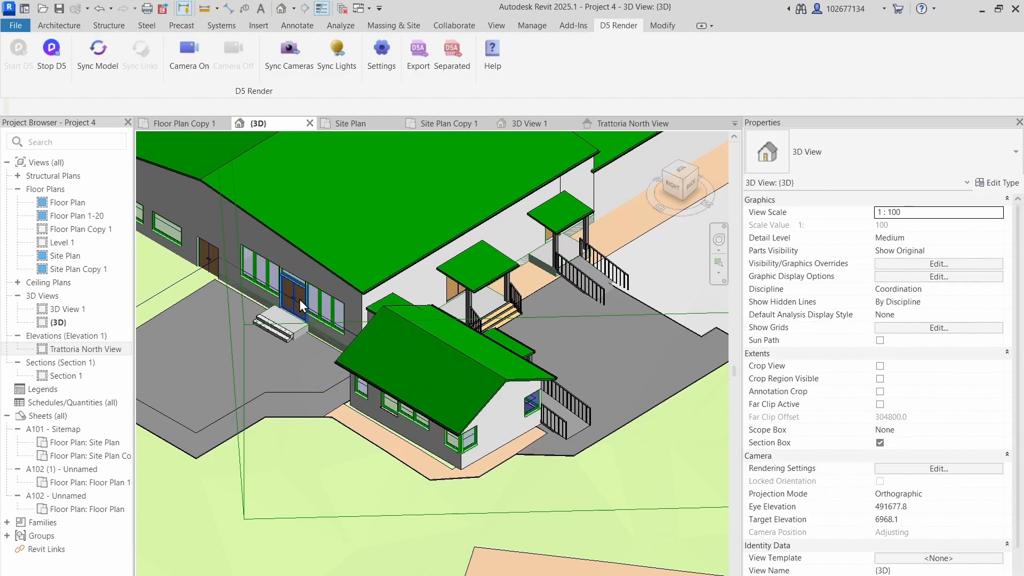
left_click(299, 299)
left_click(897, 157)
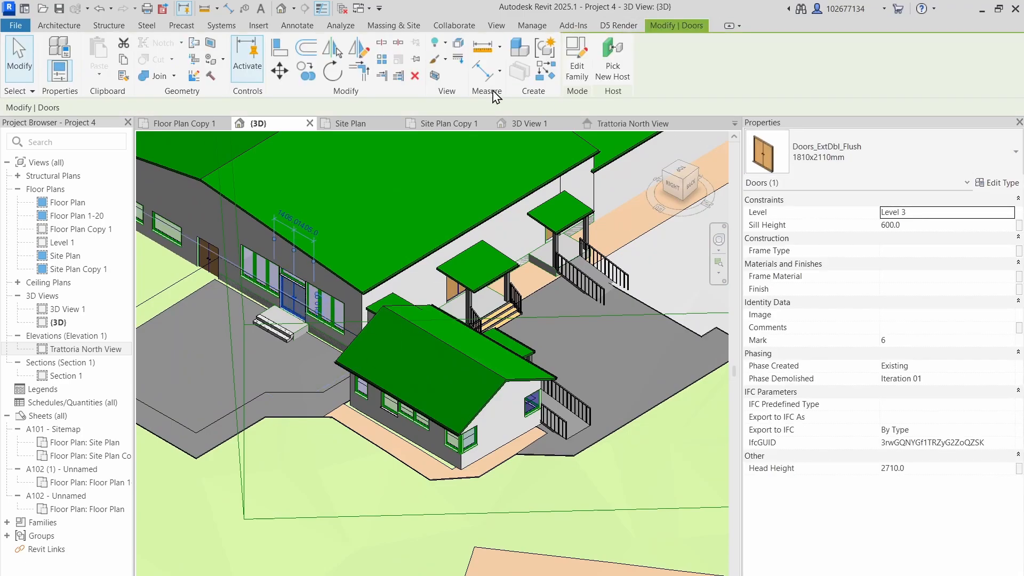
left_click(271, 25)
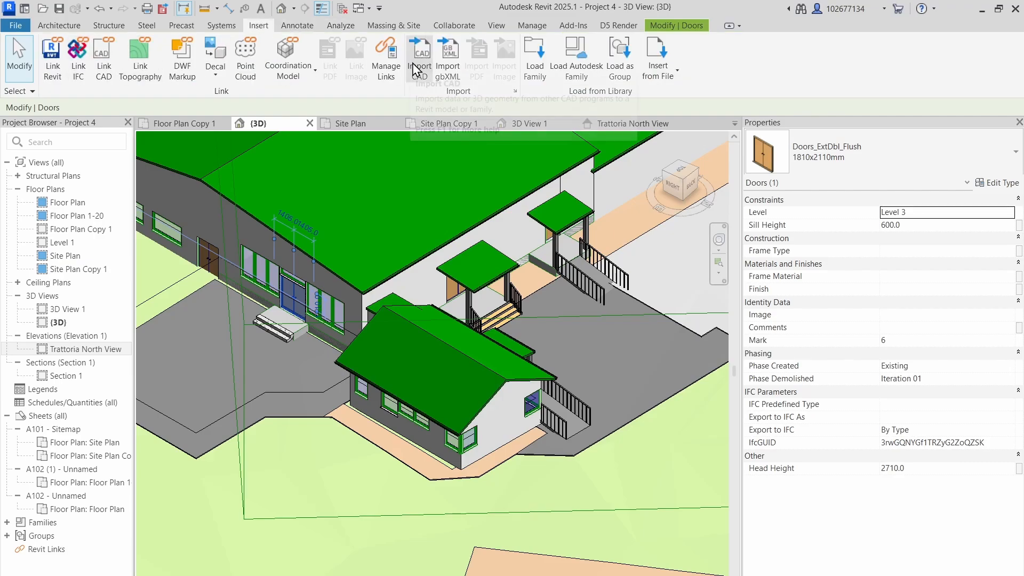
left_click(548, 69)
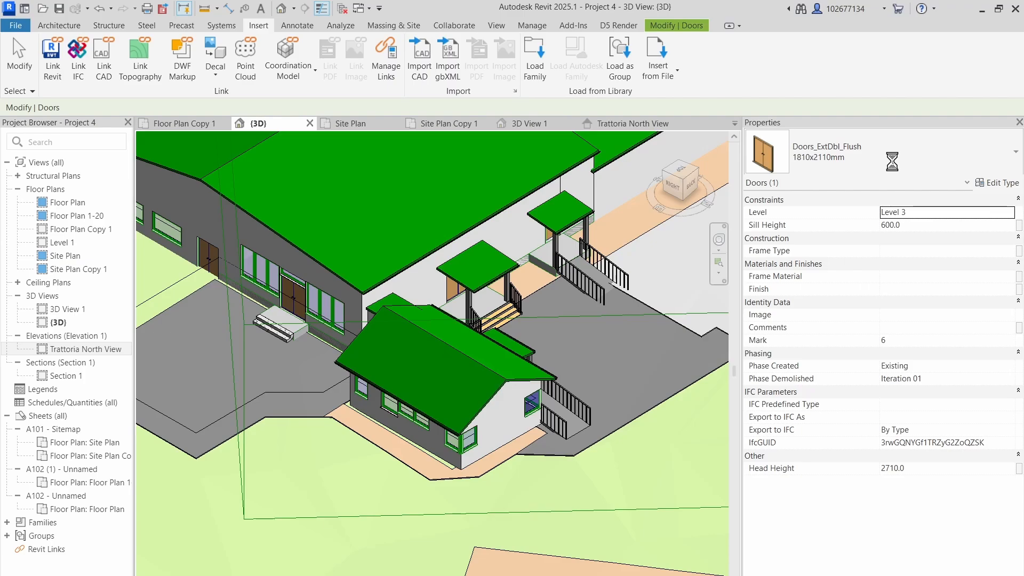
left_click(298, 295)
left_click(907, 155)
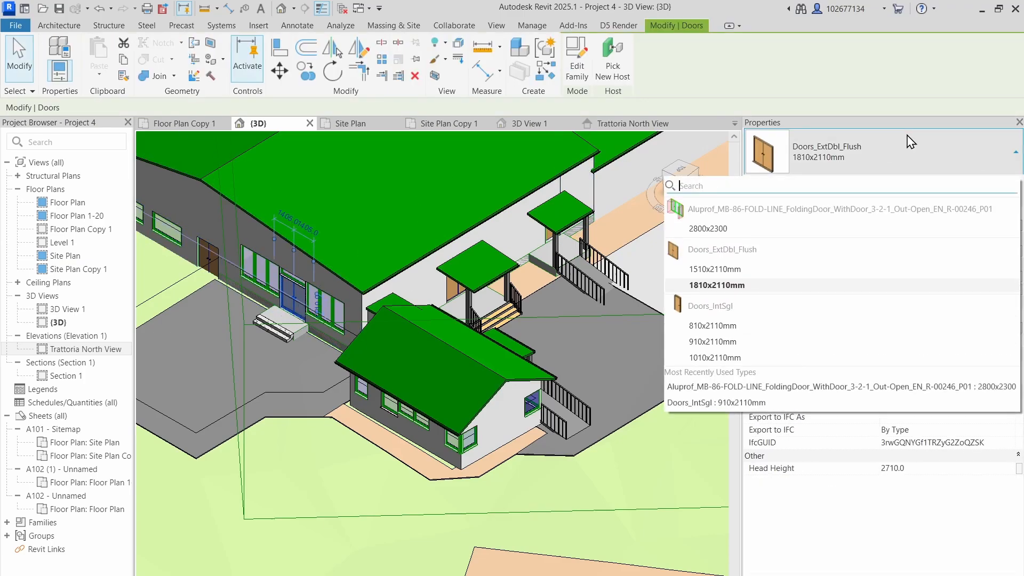
left_click(805, 234)
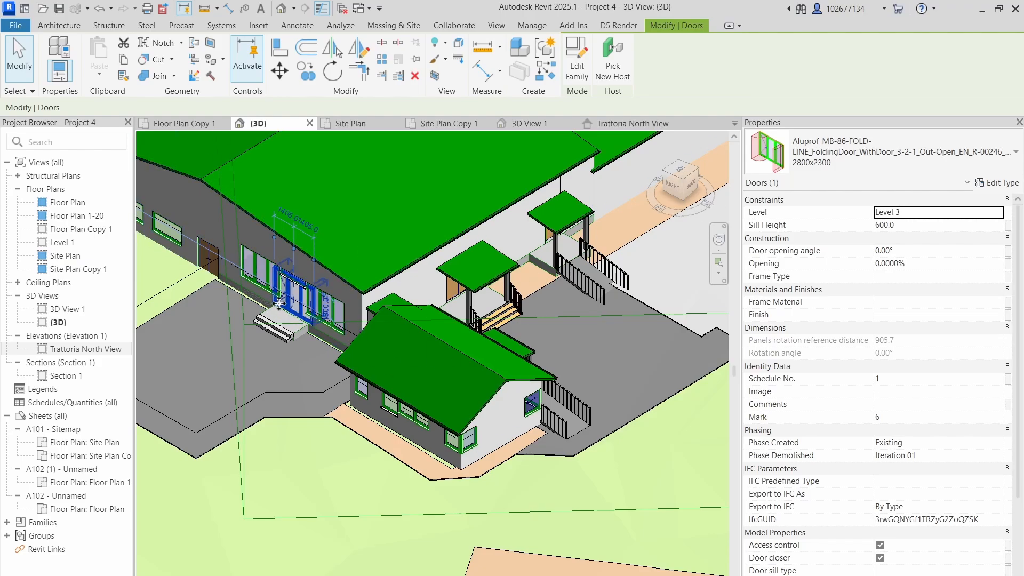
- Deselect the door, switch back to D5 Render and zoom in on the new folding door
left_click(190, 122)
left_click(264, 123)
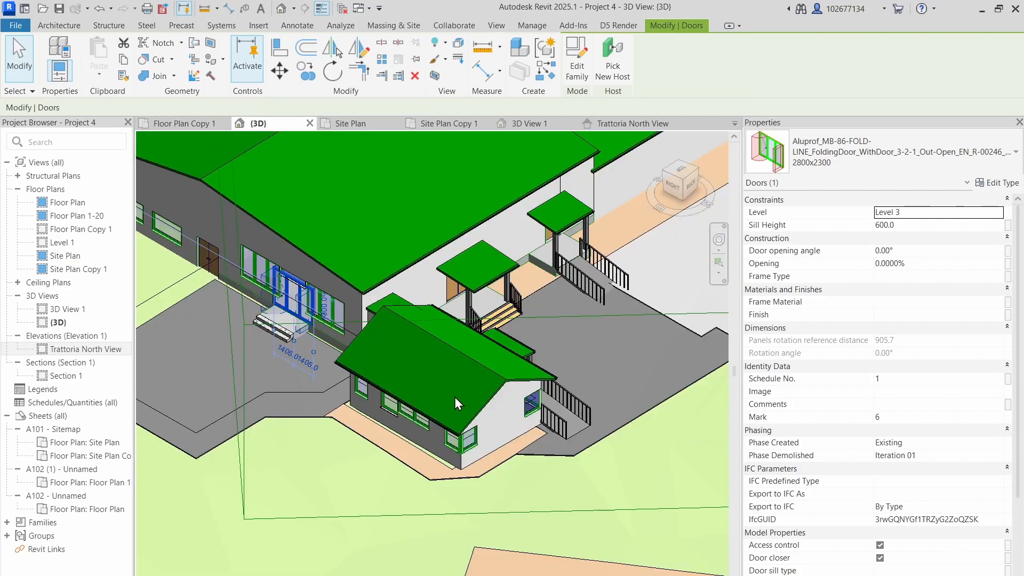
left_click(472, 514)
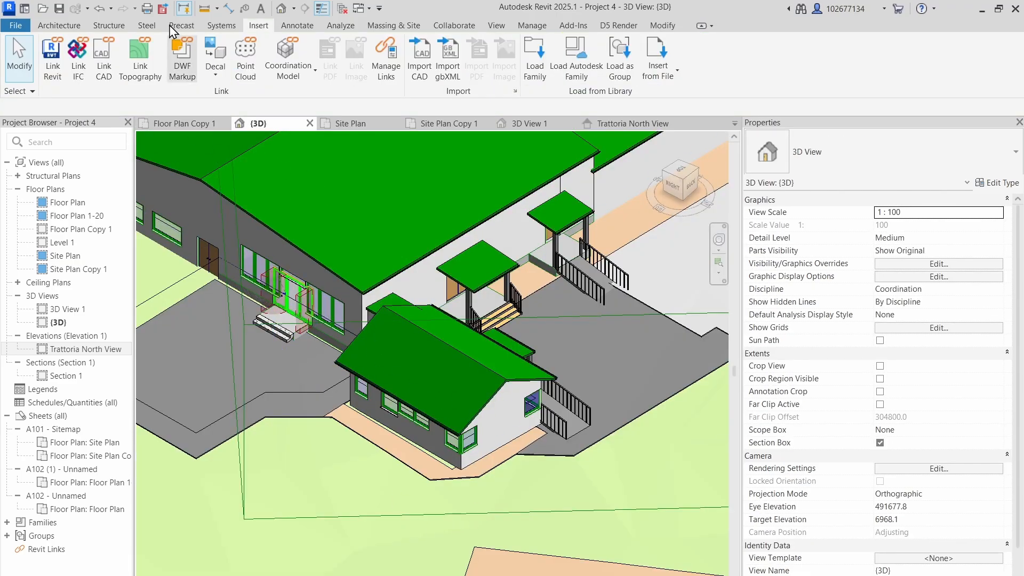
left_click(69, 28)
left_click(603, 26)
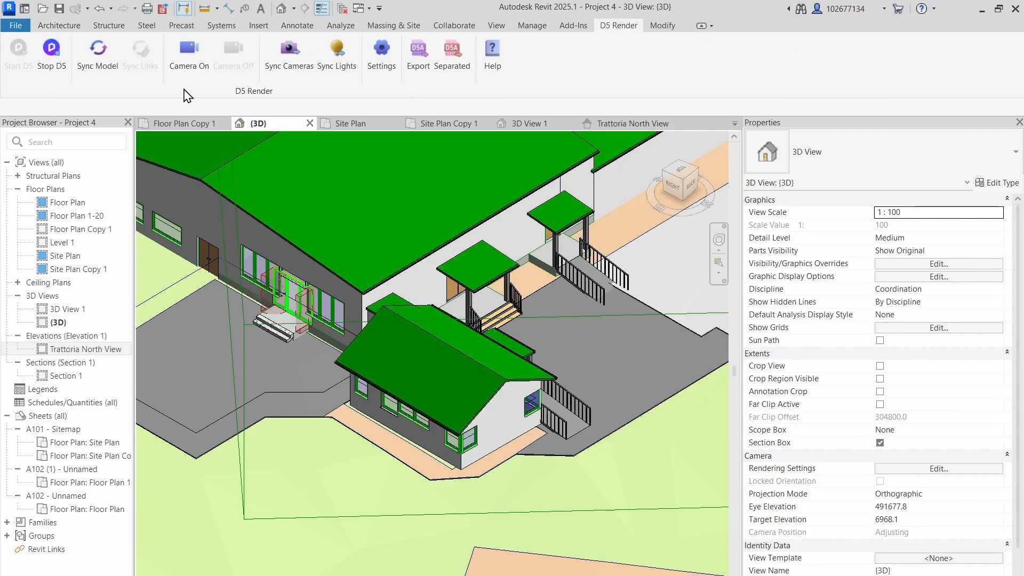
left_click(21, 55)
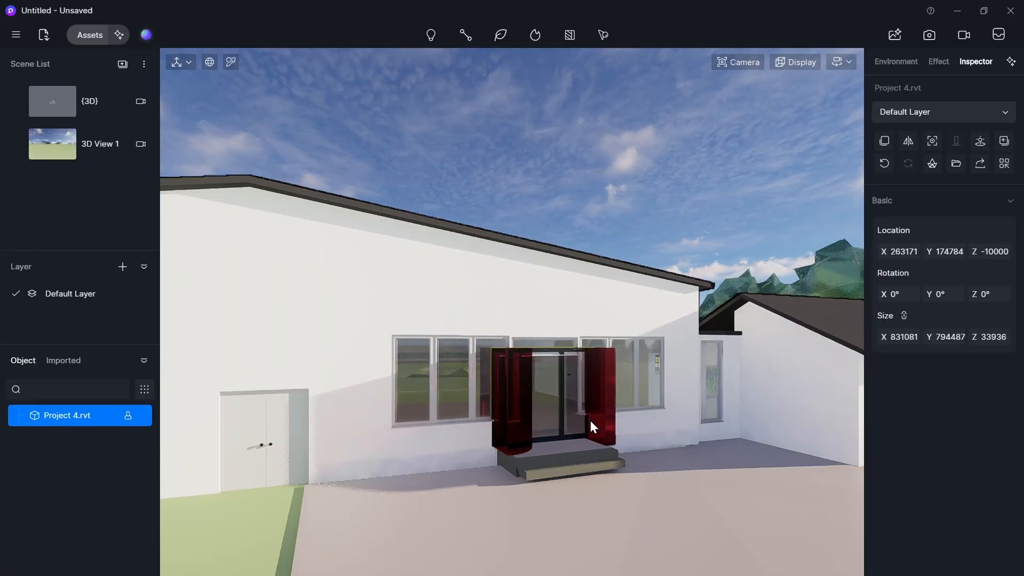
scroll(590, 420, "up", 3)
mouse_move(590, 421)
right_mouse_down()
mouse_move(676, 436)
mouse_move(596, 436)
right_mouse_up()
scroll(596, 436, "up", 2)
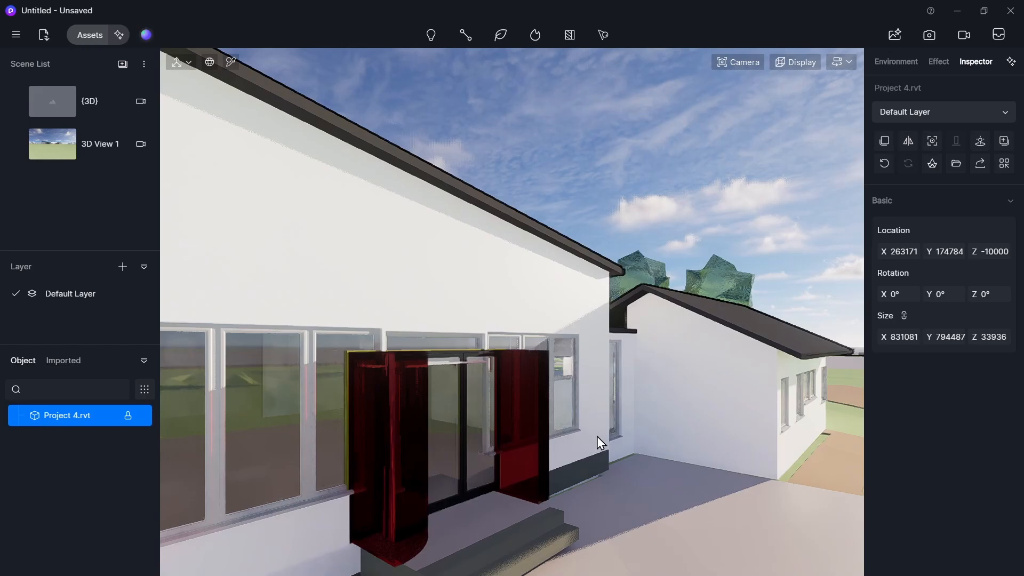
- Select the folding door's red Clearance Zone material and change its template to Custom Alpha
left_click(531, 414)
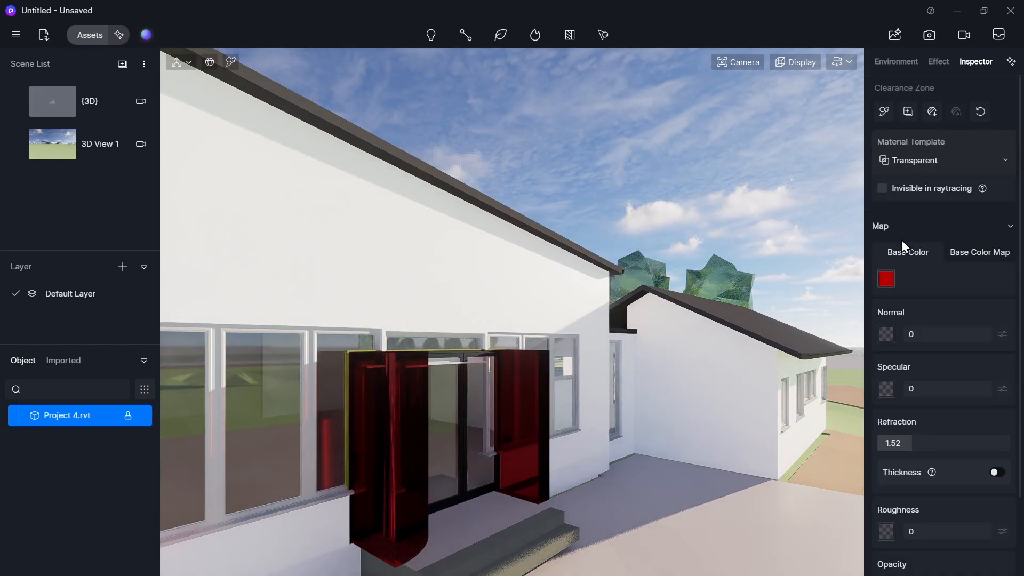
left_click(929, 167)
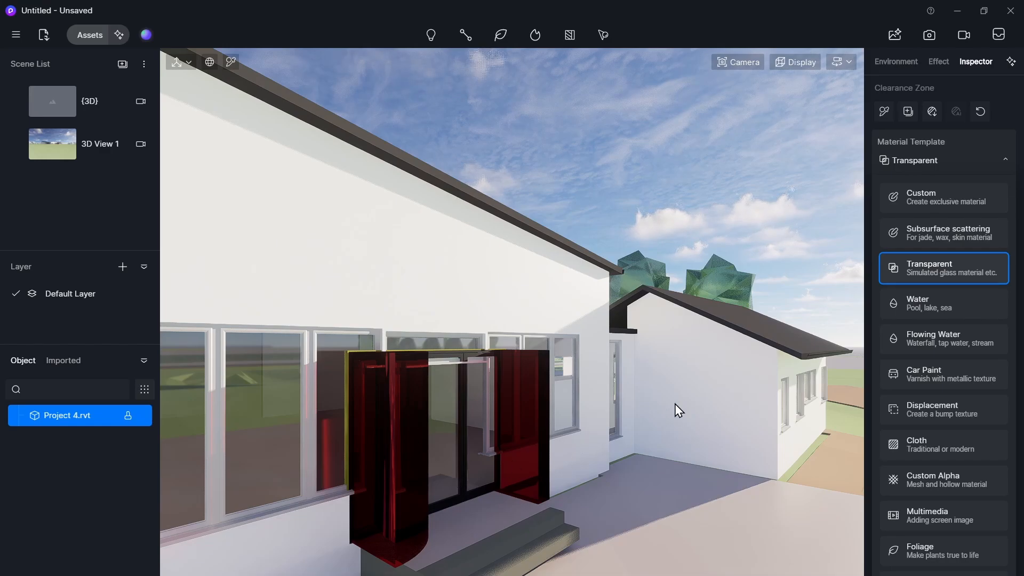
scroll(966, 392, "down", 1)
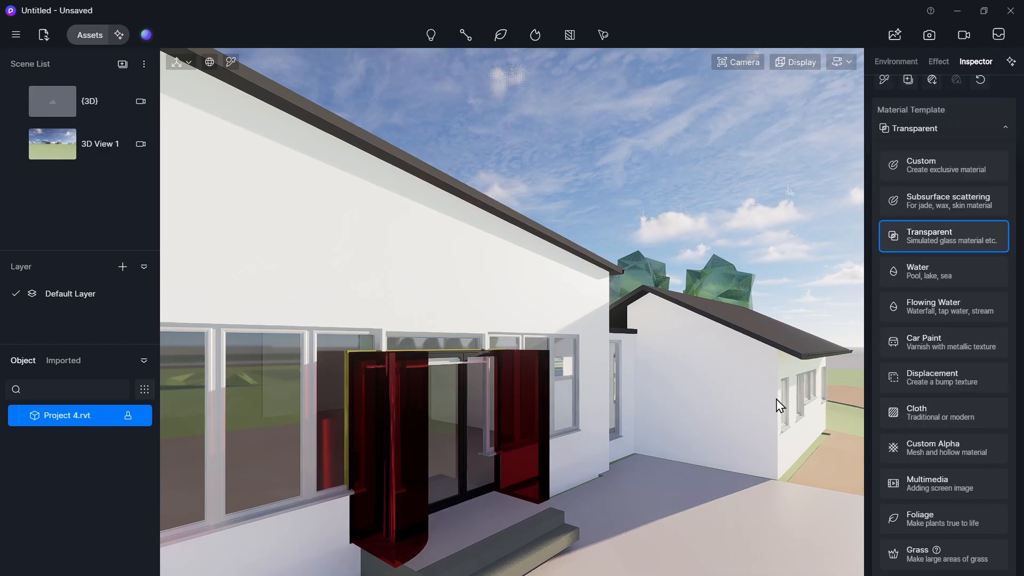
left_click(952, 458)
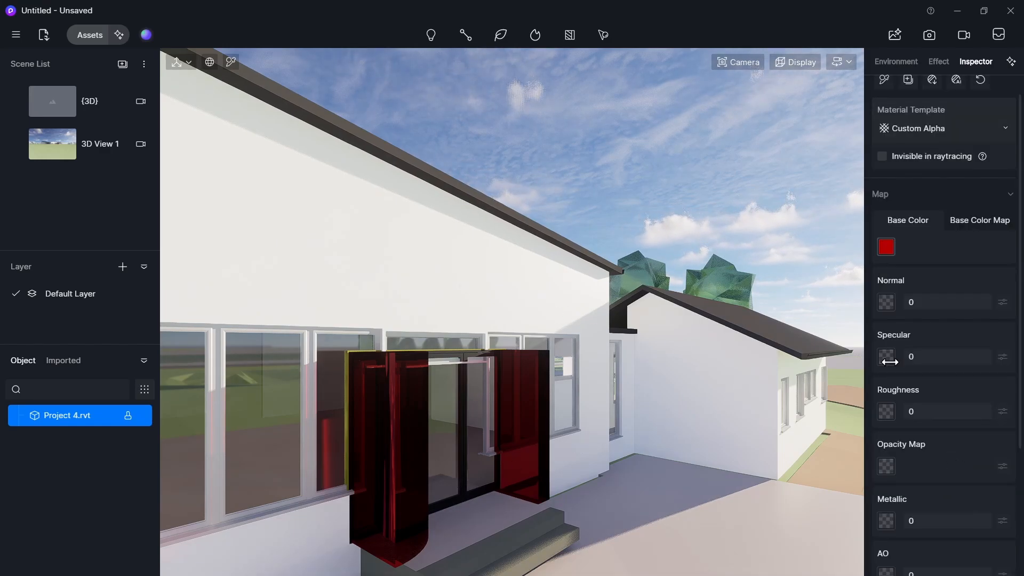
- Load the black 'hollow' image from Downloads as the Clearance Zone material's opacity map, then deselect
left_click(892, 465)
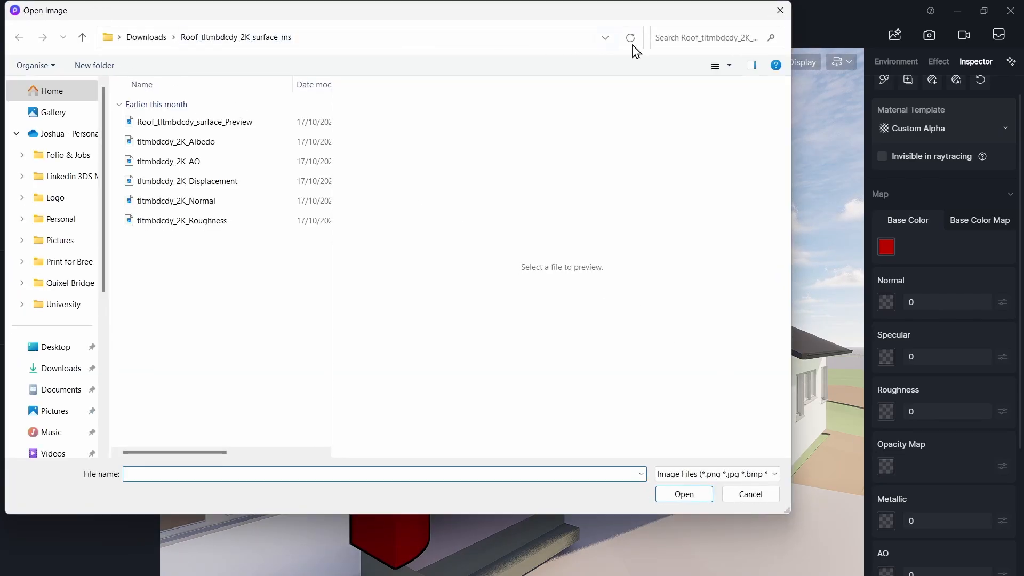
left_click(135, 42)
scroll(208, 342, "up", 10)
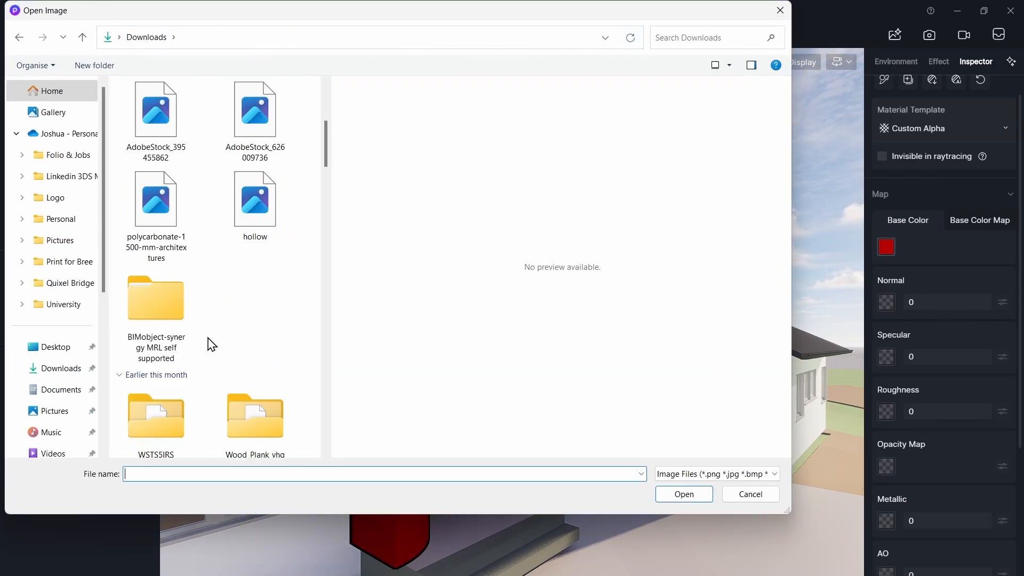
scroll(218, 352, "down", 6)
scroll(221, 354, "up", 3)
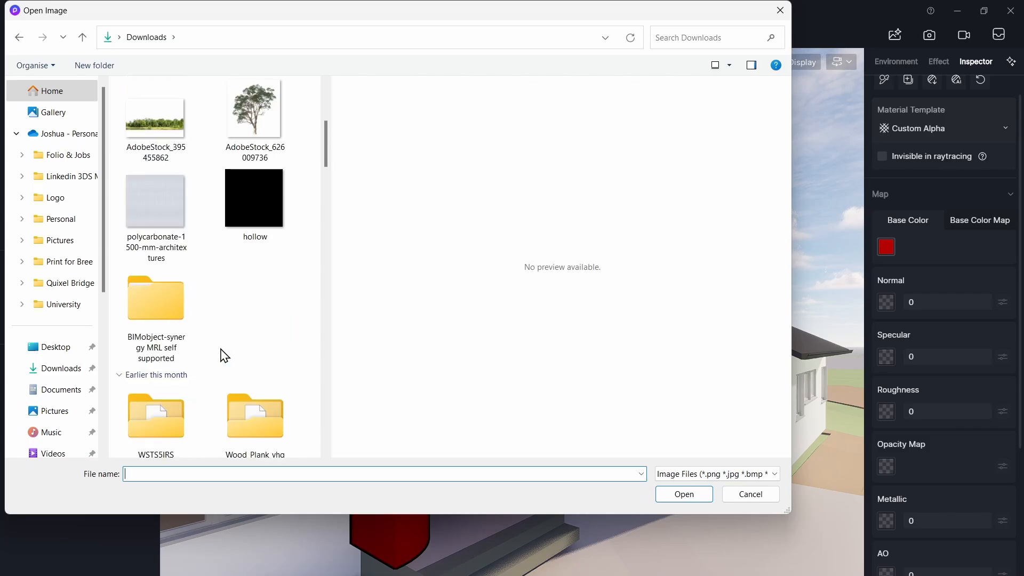
left_click(267, 235)
left_click(675, 496)
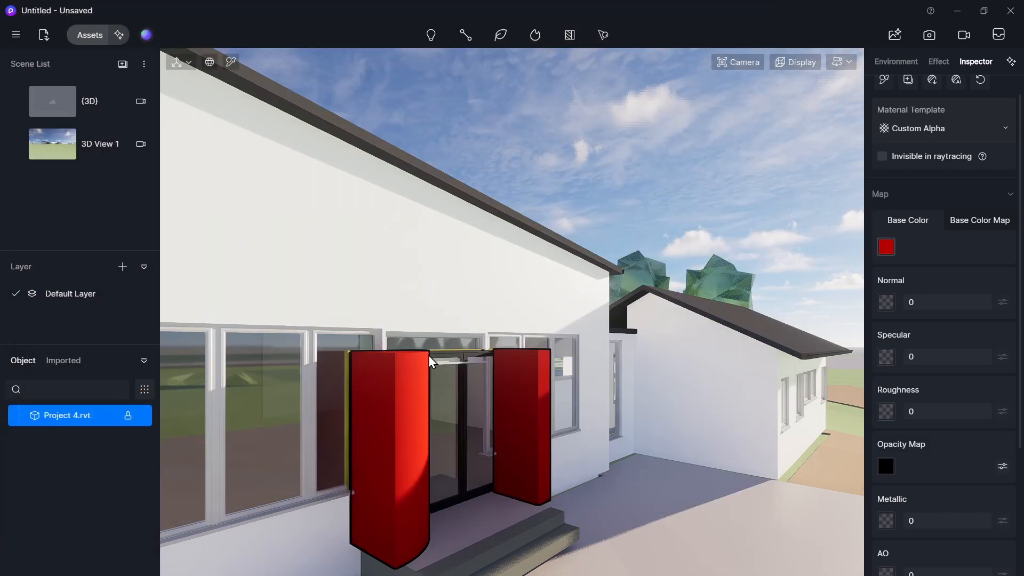
left_click(647, 227)
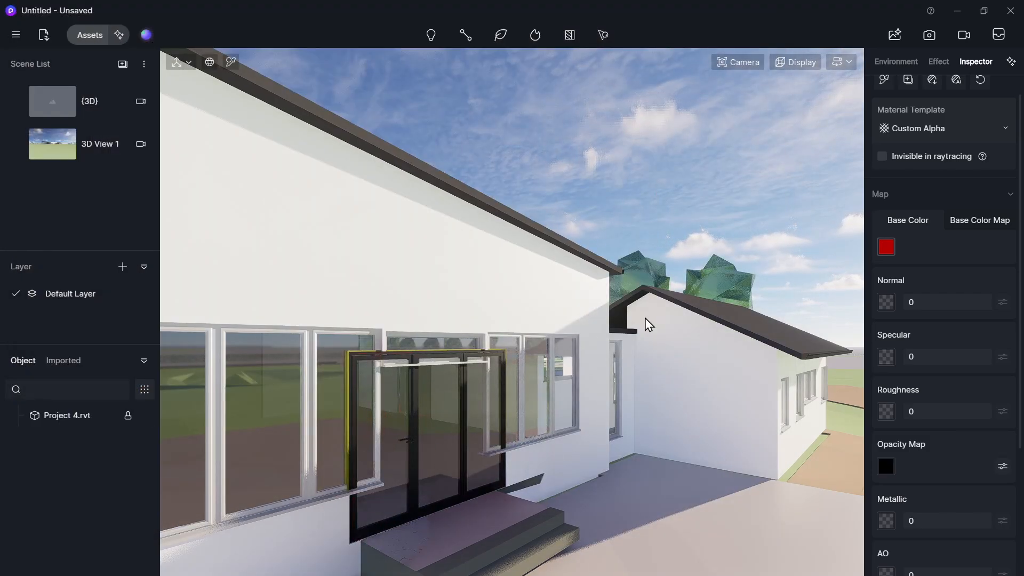
- Walk through the folding door into the building and inspect the interior walls and their material
key("a")
right_click_drag(705, 382, 731, 395)
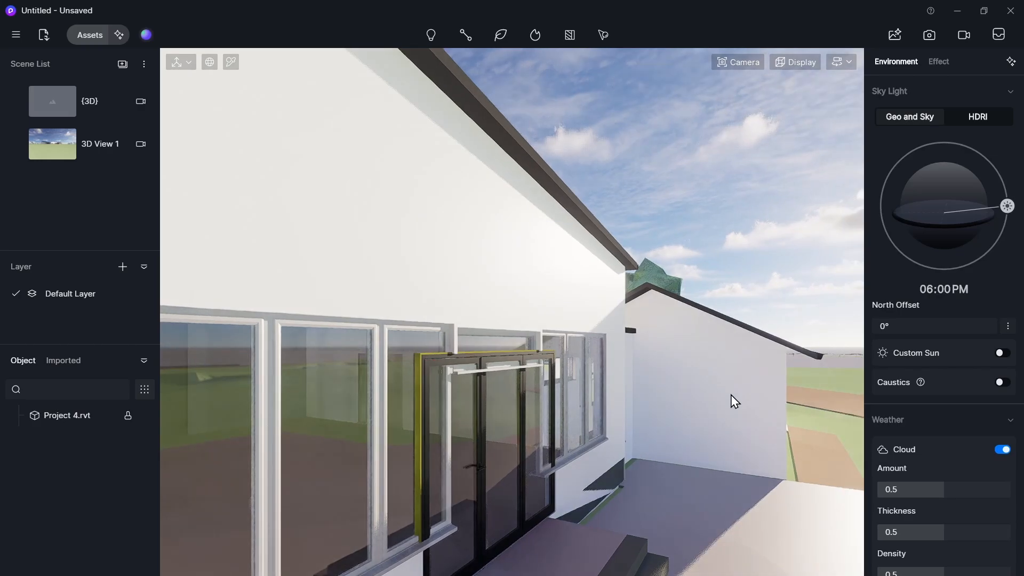
key("w")
key("a")
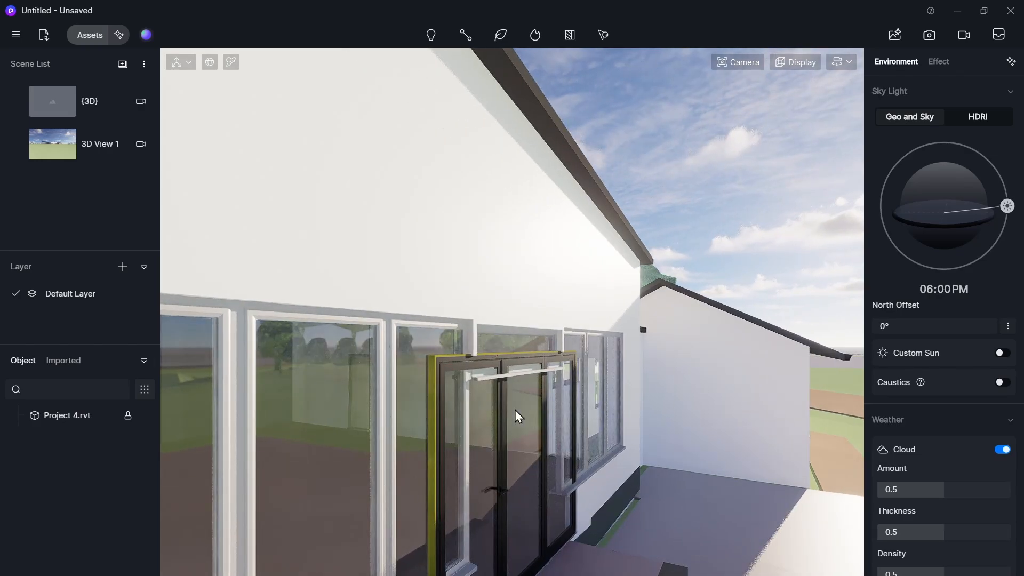
key("d")
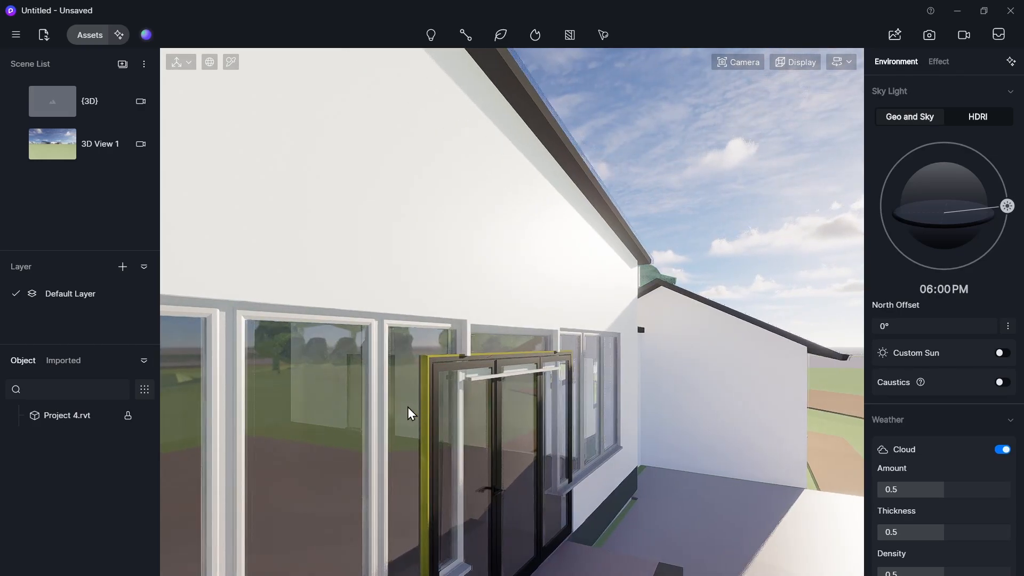
right_click_drag(407, 407, 331, 410)
key("s")
key("d")
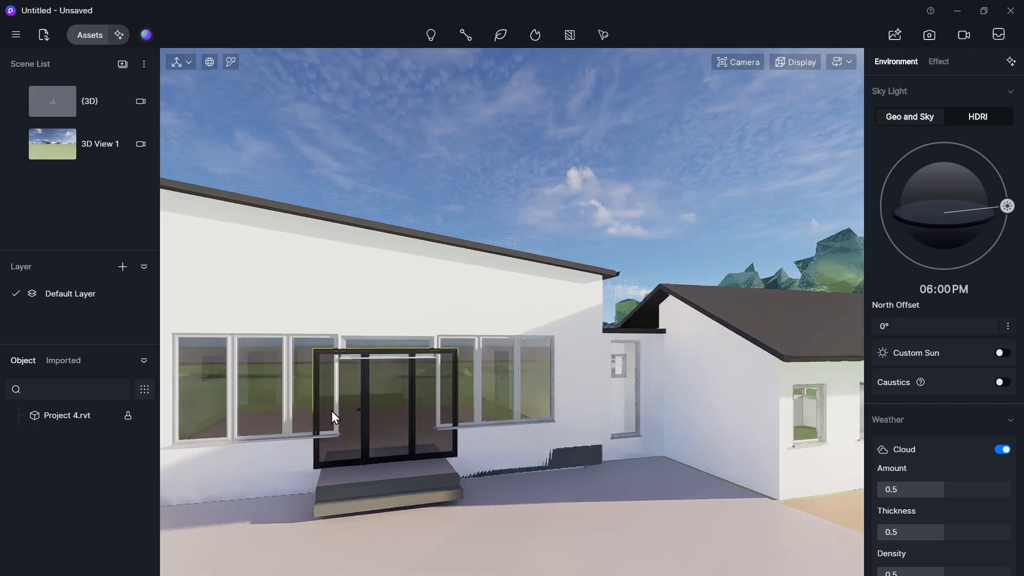
key("w")
key("a")
key("w")
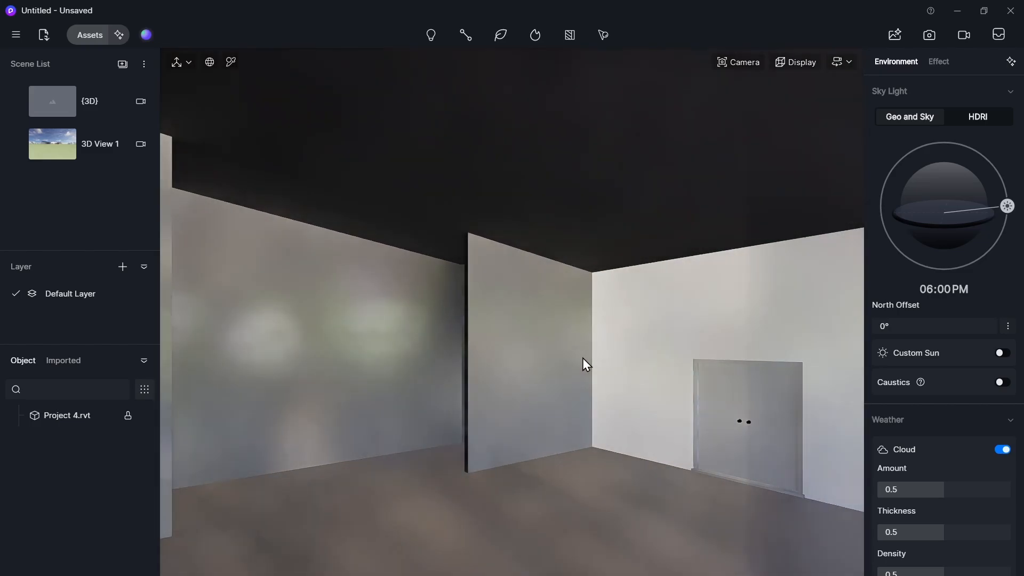
key("w")
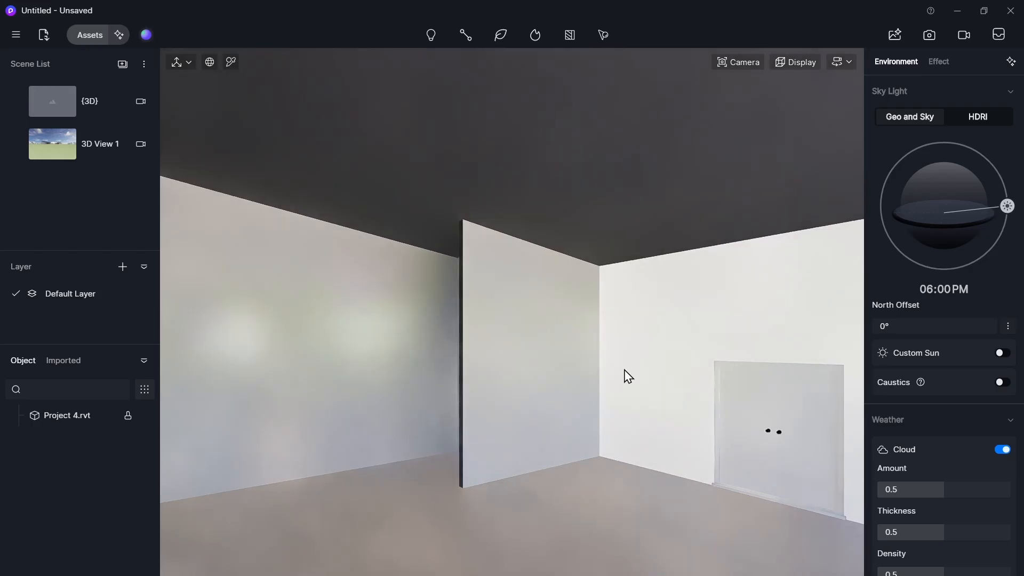
left_click(677, 392)
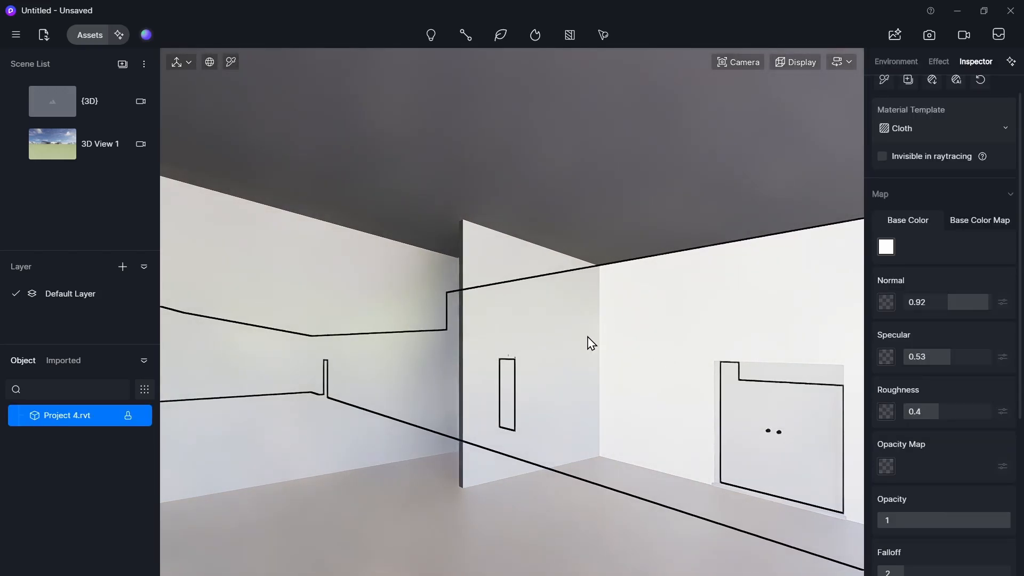
key("d")
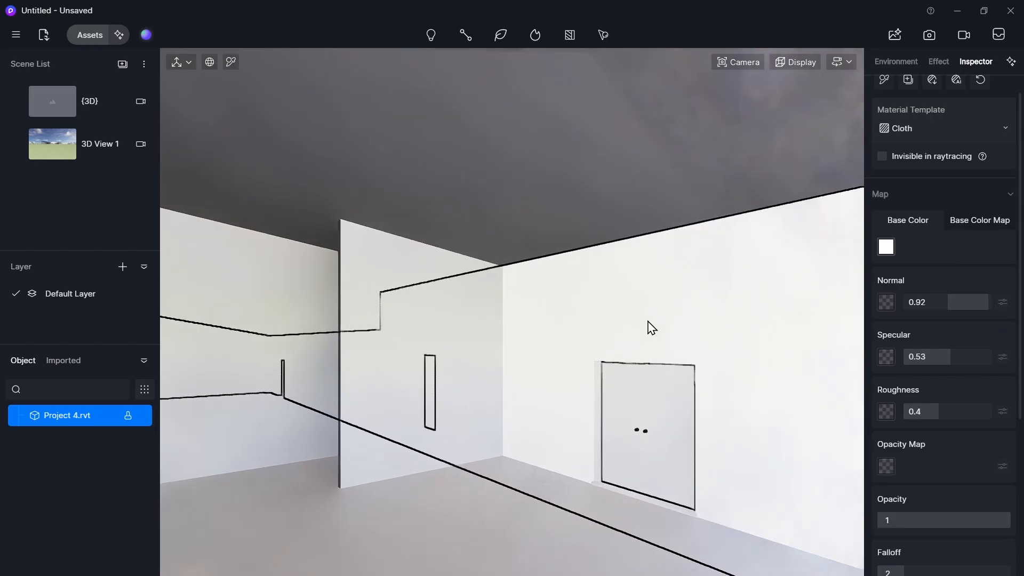
key("d")
right_click_drag(588, 337, 452, 375)
key("d")
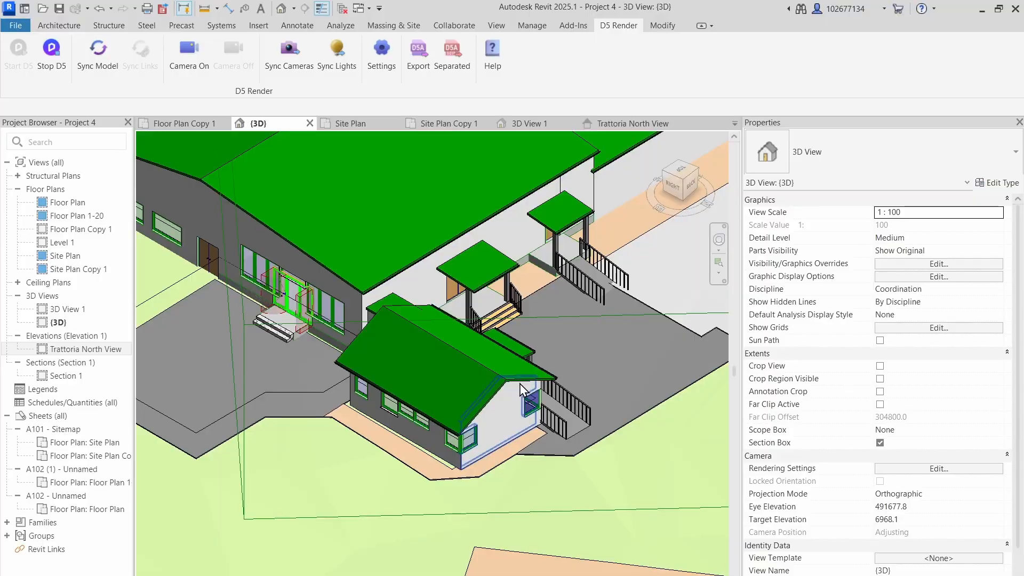
- Switch to Revit, select the building's walls and change their type to Wall-Int_12P-100Blk-12P
scroll(511, 240, "up", 4)
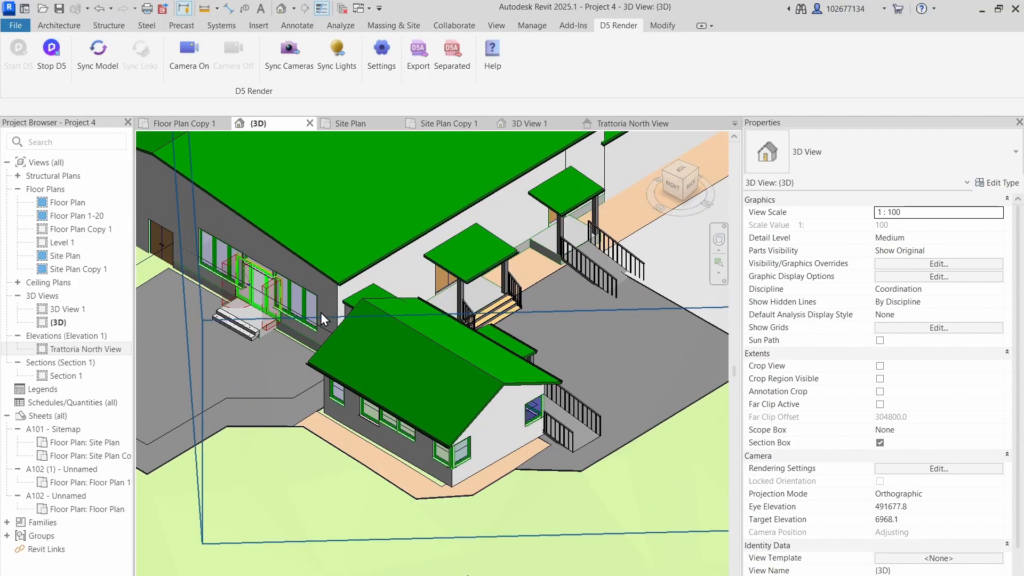
left_click(333, 302)
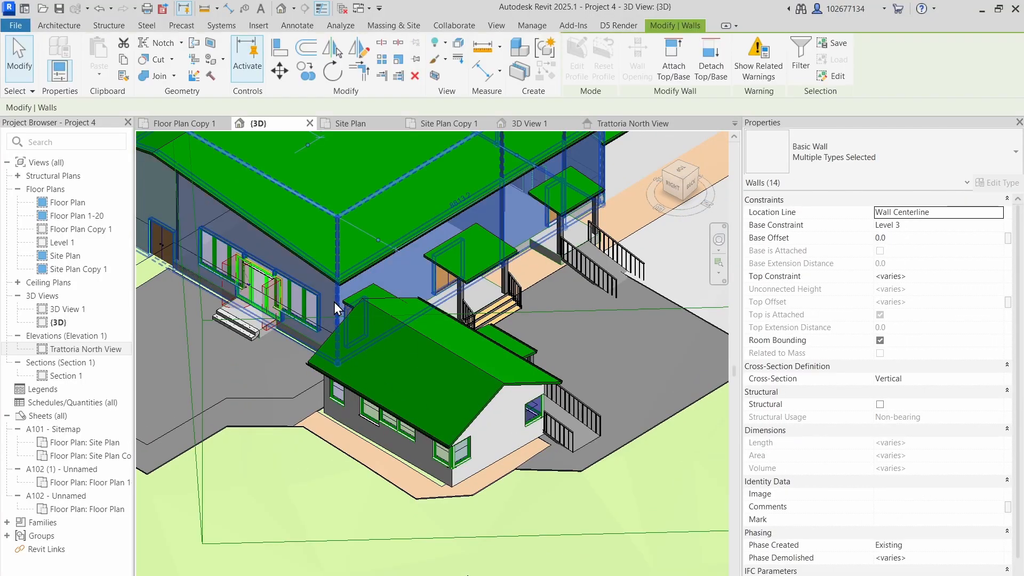
left_click(877, 150)
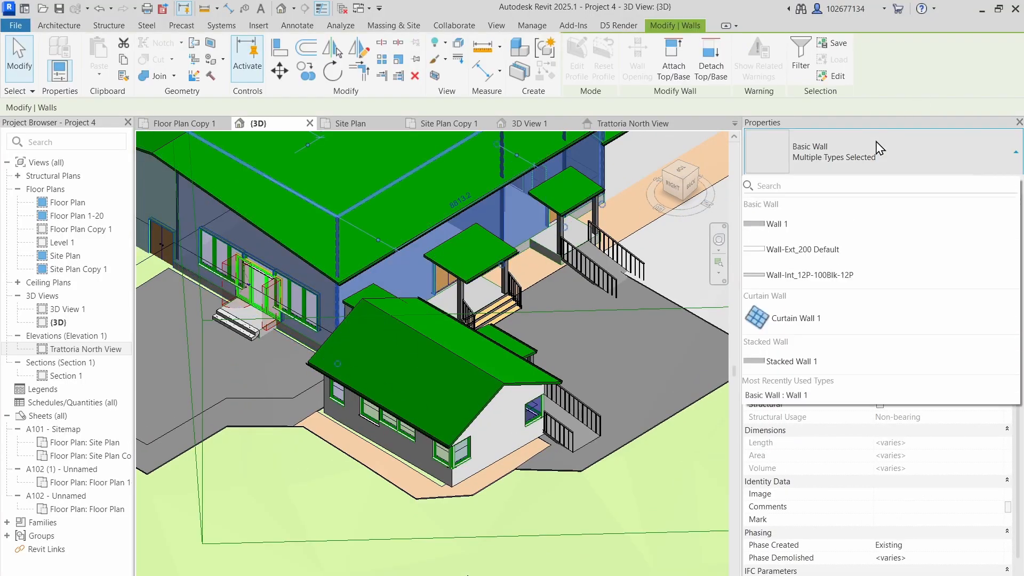
left_click(847, 277)
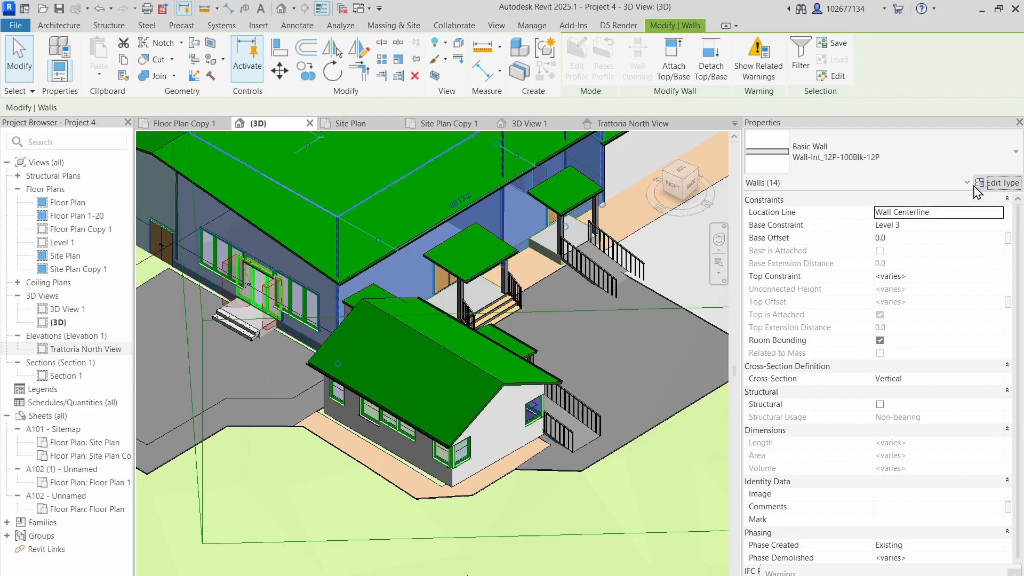
- Set the wall type's exterior Finish 2 layer material to Oak Flooring, then sync the model to D5 Render
left_click(976, 186)
left_click(802, 226)
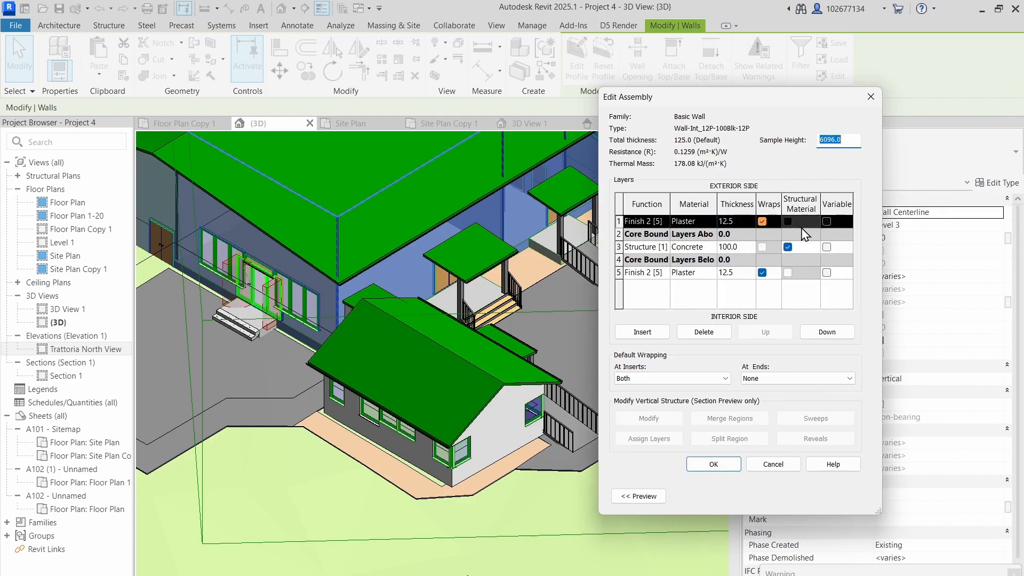
left_click(708, 222)
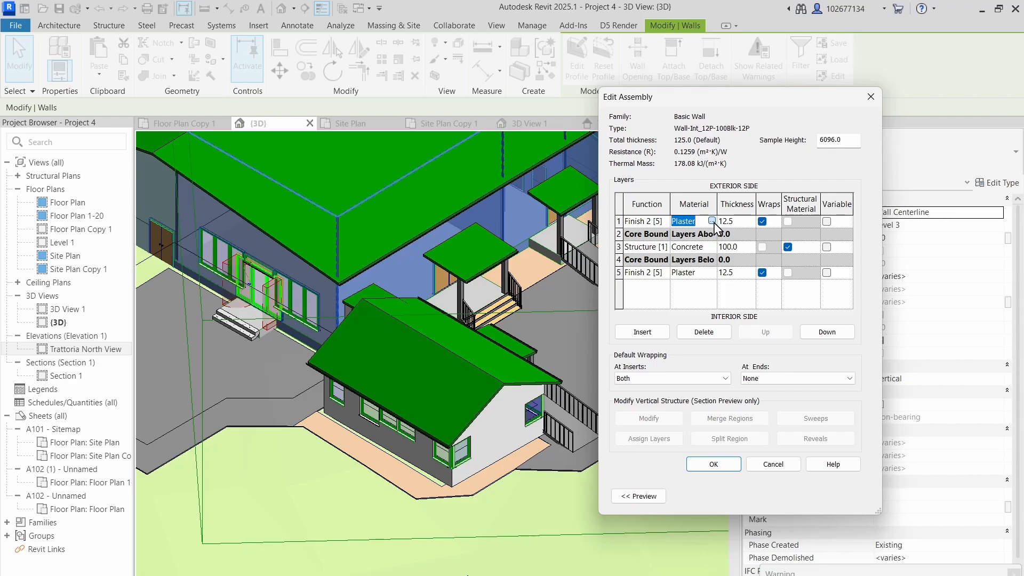
left_click(712, 220)
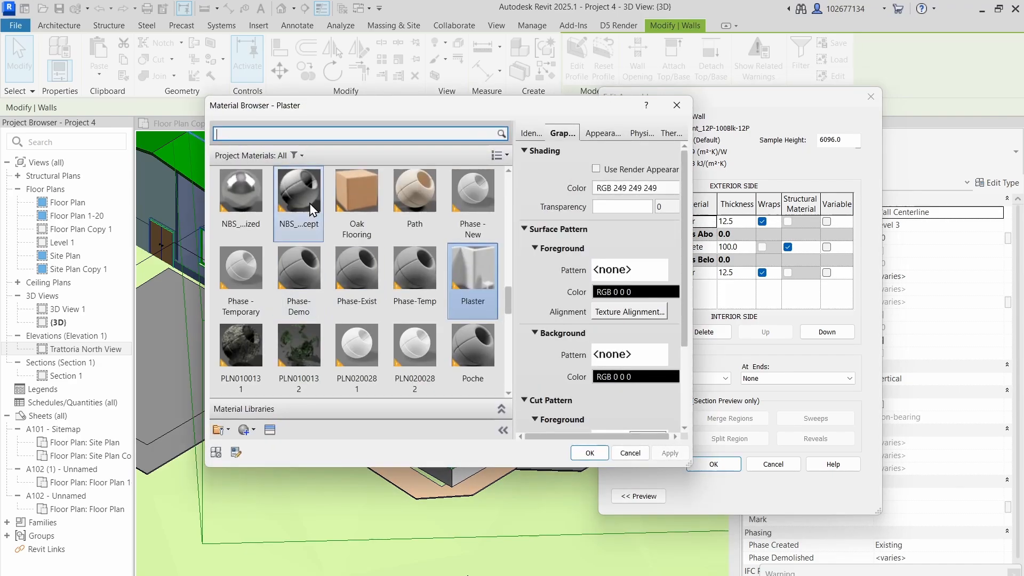
left_click(357, 202)
left_click(590, 453)
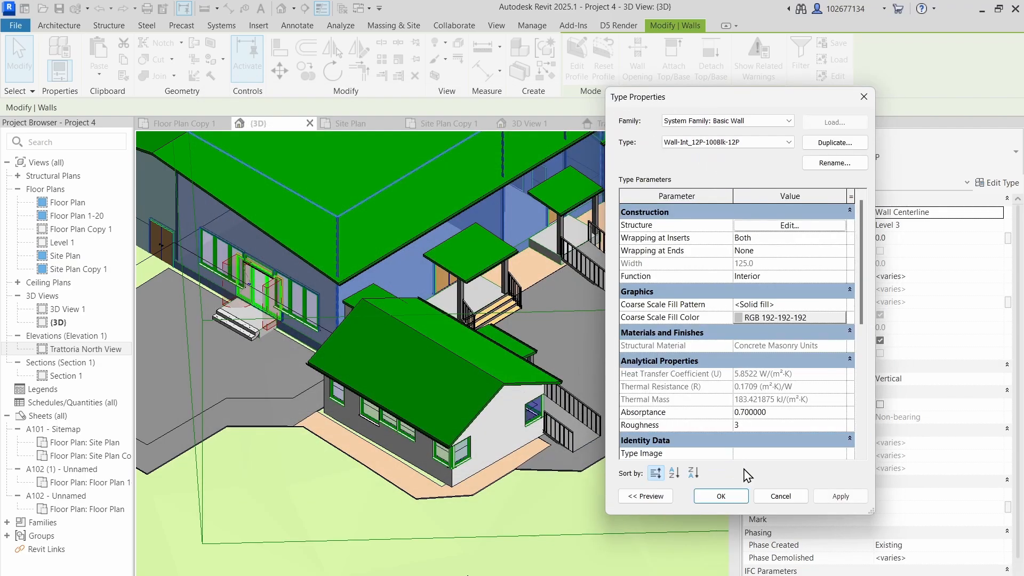
left_click(734, 497)
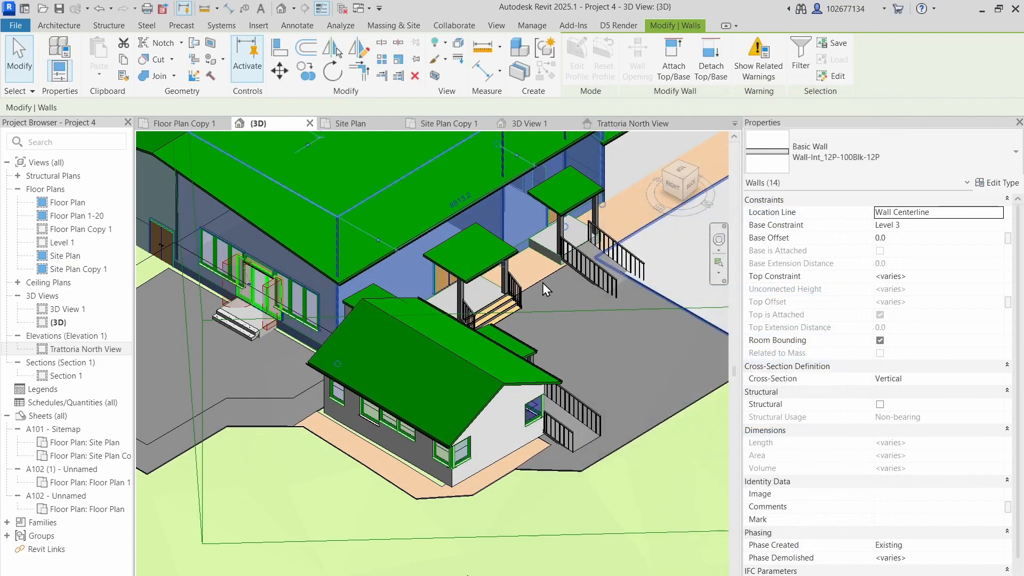
left_click(691, 280)
left_click(98, 53)
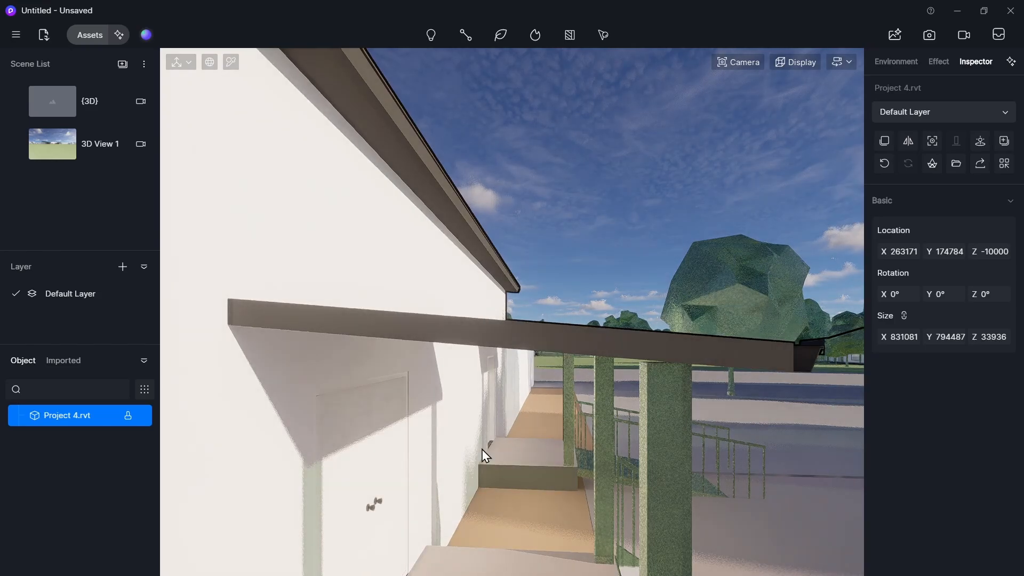
- Search the material library for oak and apply Red oak to the building's exterior wall cladding
left_click(464, 508)
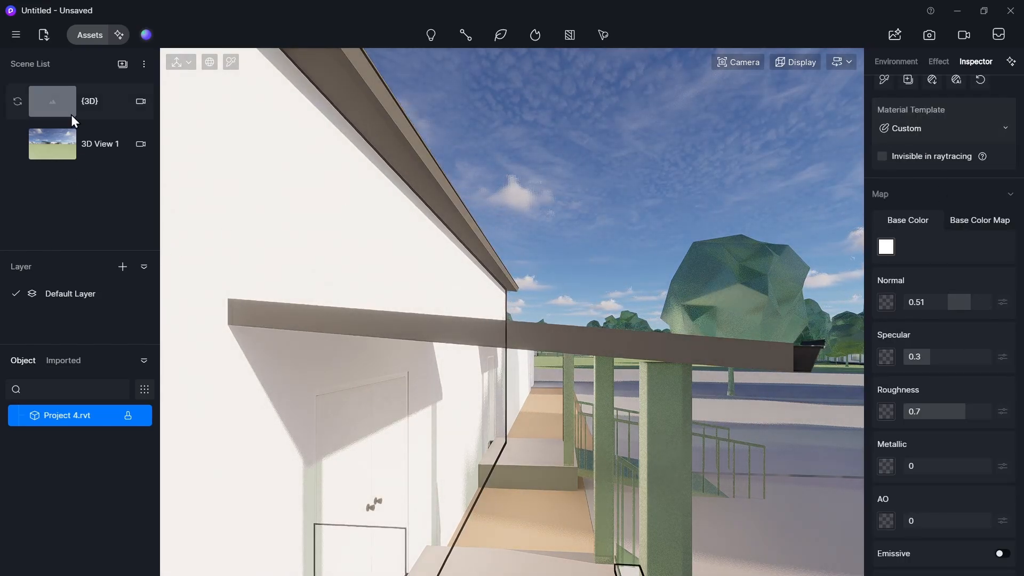
left_click(99, 33)
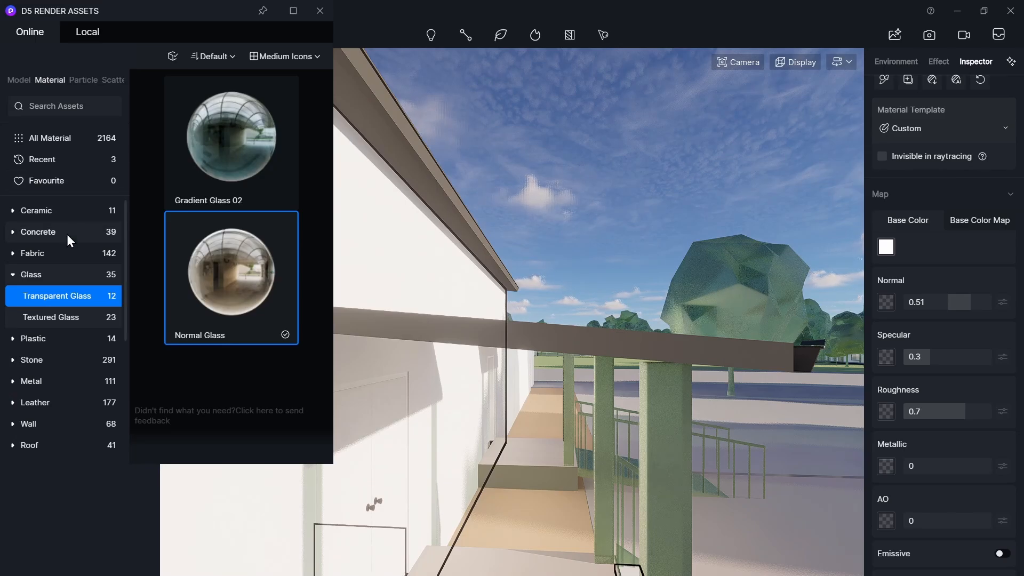
scroll(56, 411, "down", 2)
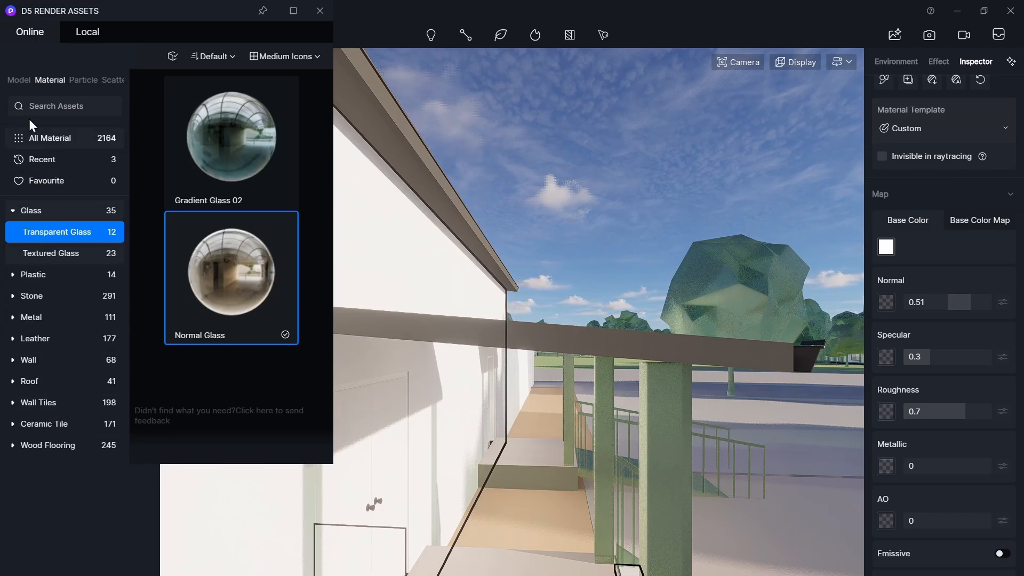
left_click(53, 106)
type("oak")
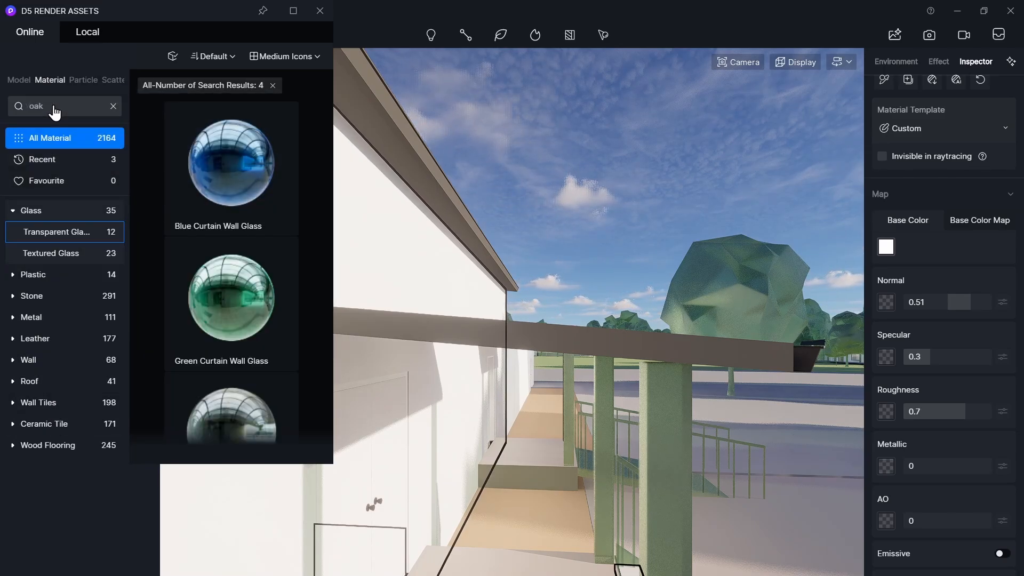
scroll(249, 293, "down", 10)
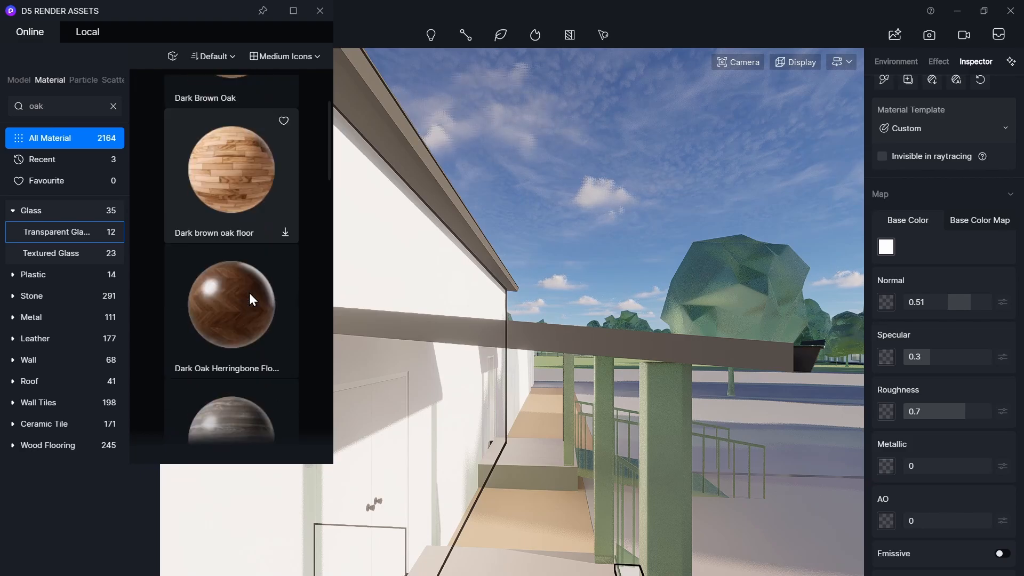
scroll(249, 300, "down", 6)
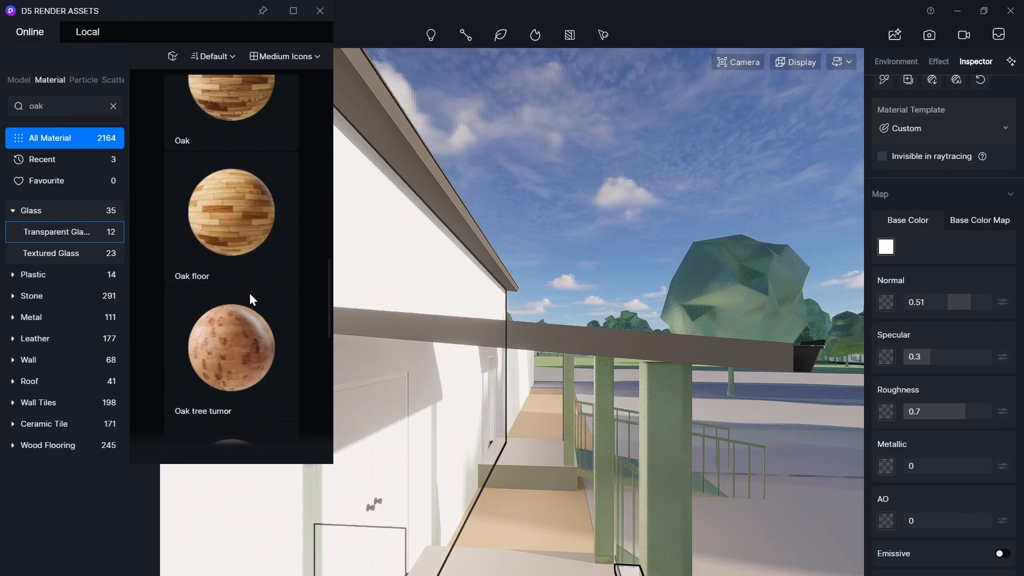
left_click(228, 218)
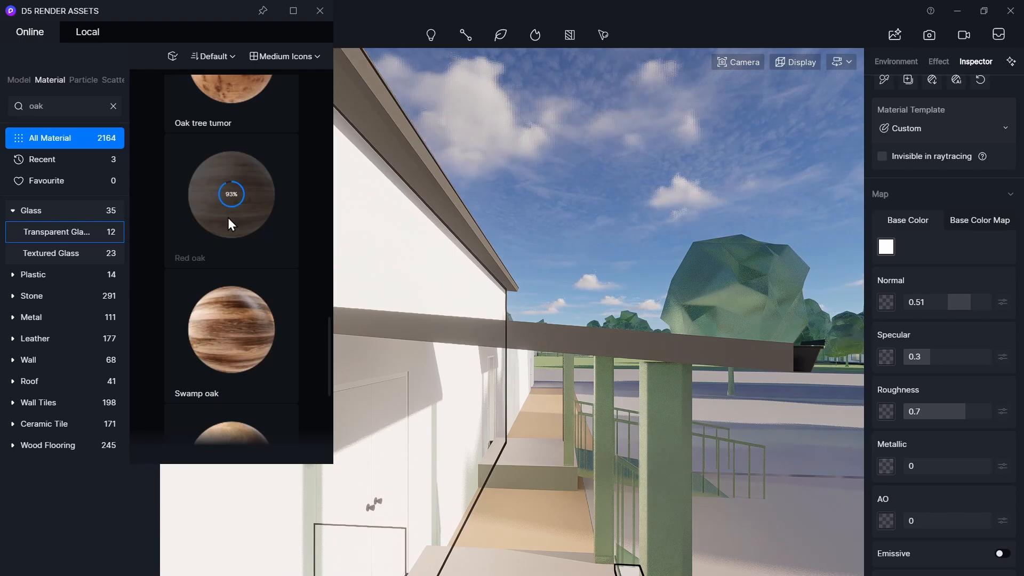
left_click_drag(229, 218, 481, 419)
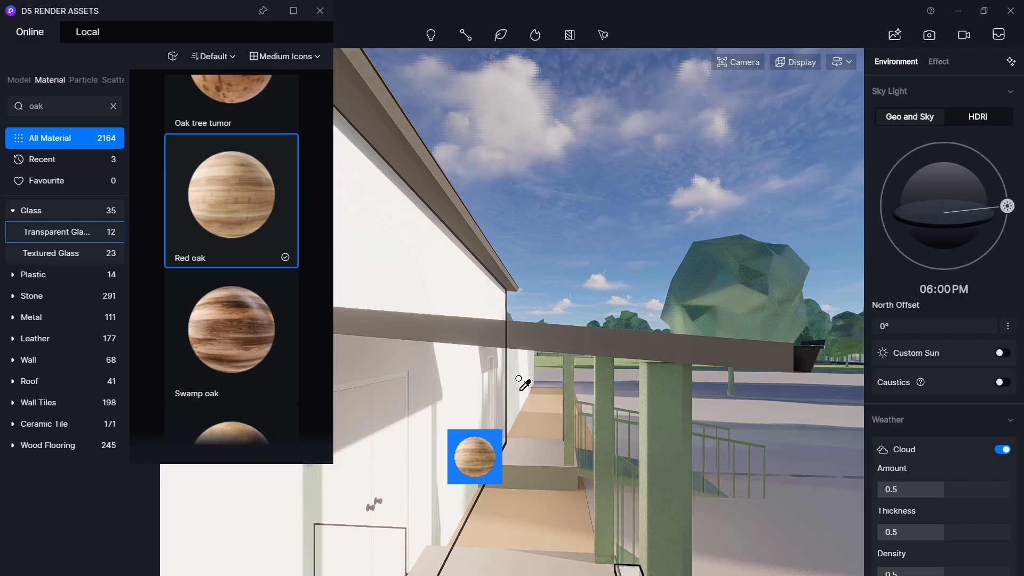
left_click_drag(522, 383, 523, 382)
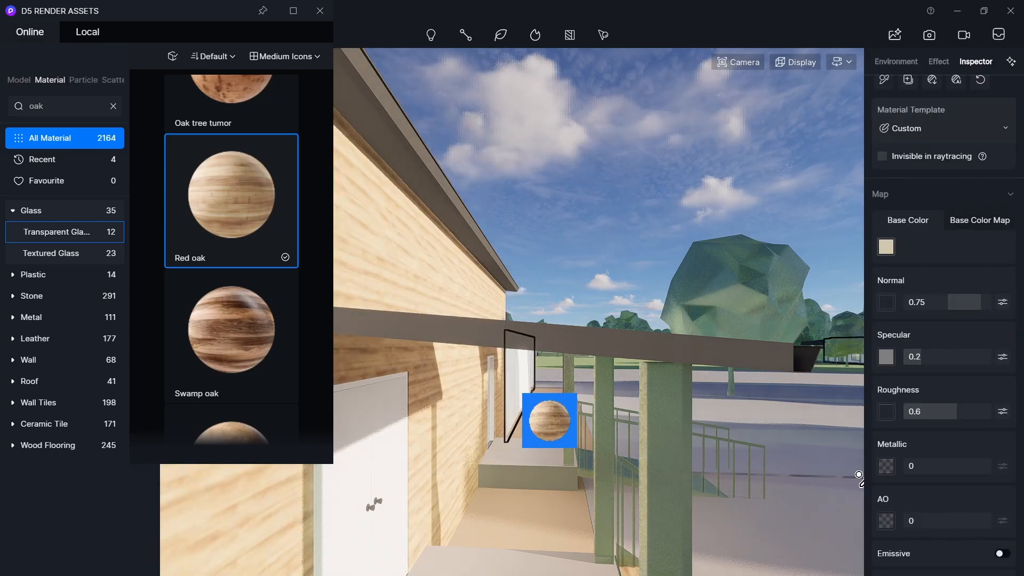
- Unlock the UV stretch ratio and set the Red oak material's Y stretch to 0.61
scroll(939, 372, "down", 5)
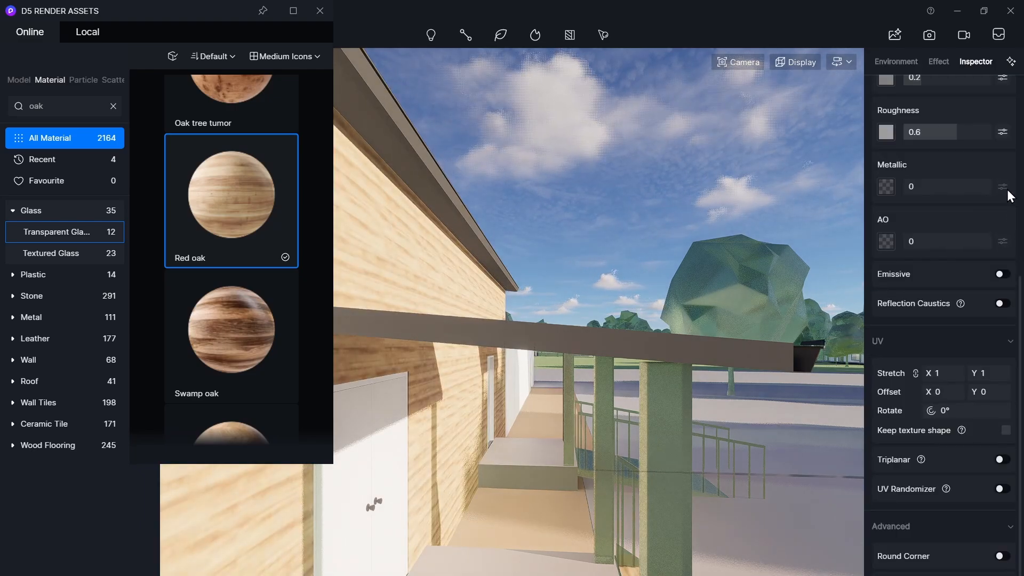
left_click(916, 373)
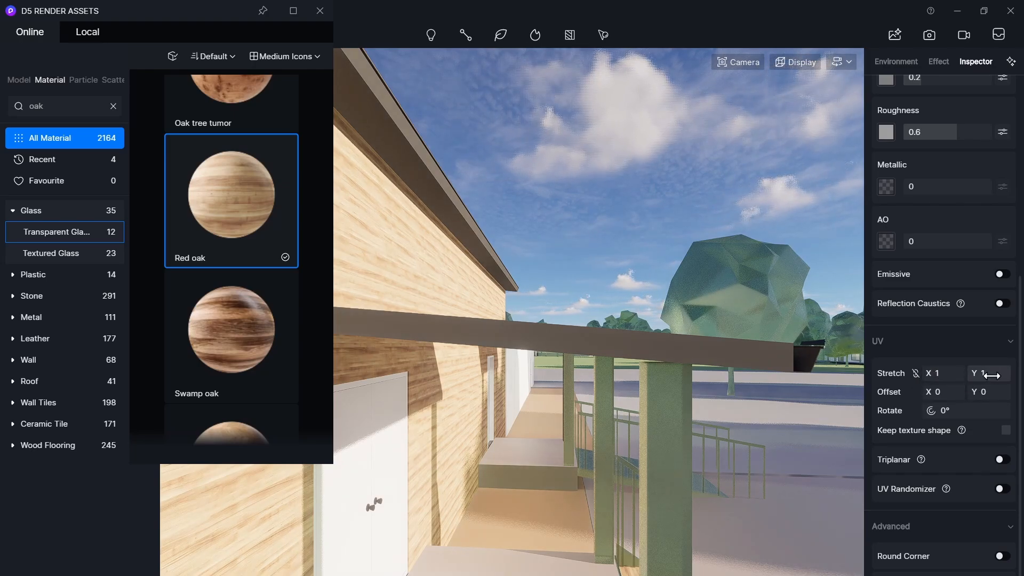
mouse_move(984, 379)
left_mouse_down()
mouse_move(941, 383)
mouse_move(969, 392)
left_mouse_up()
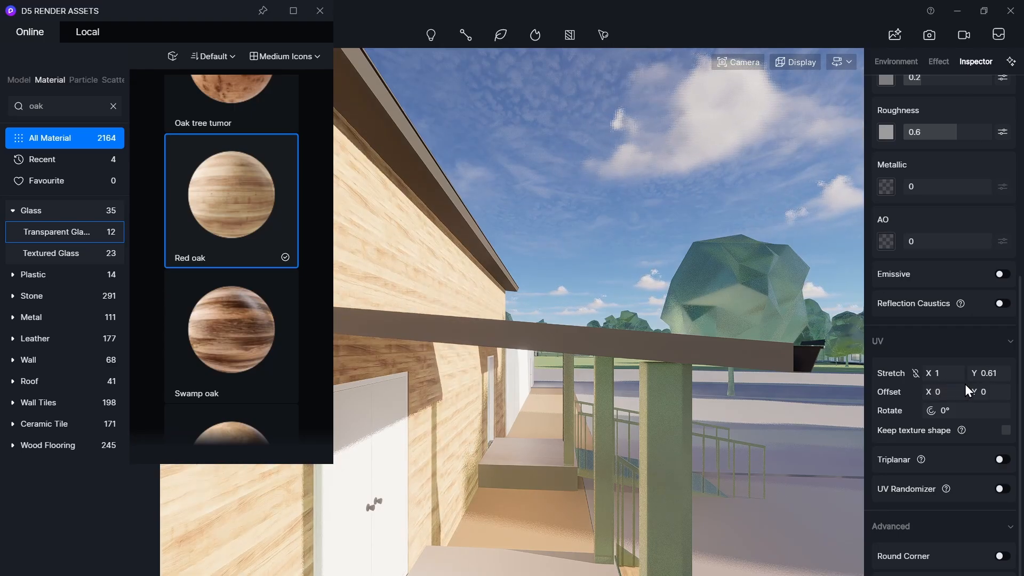
- Move inside the building, search for plaster, and apply White Plaster Cracked Co... to the interior wall
key("a")
key("a")
right_click_drag(534, 336, 662, 334)
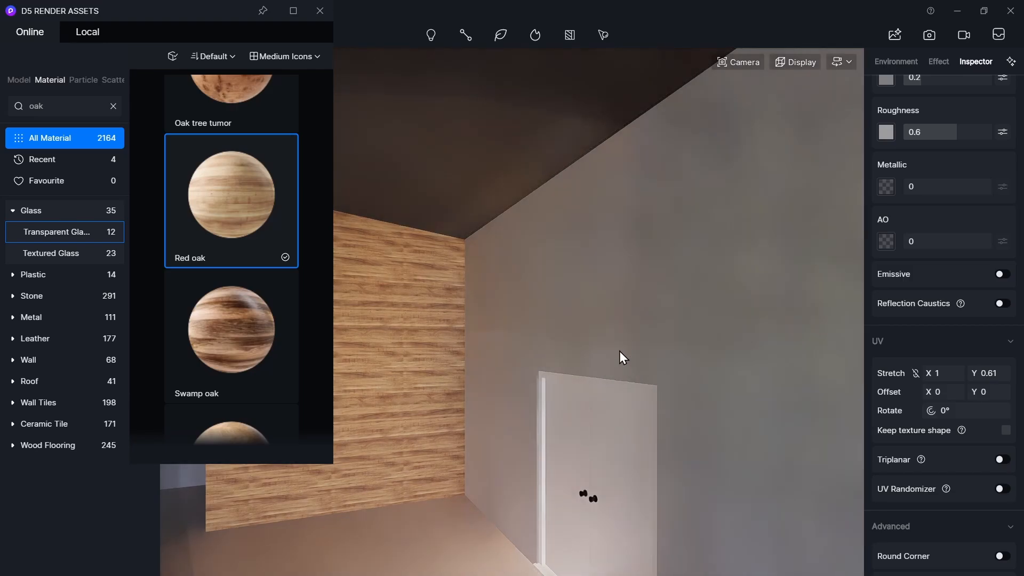
scroll(144, 245, "down", 1)
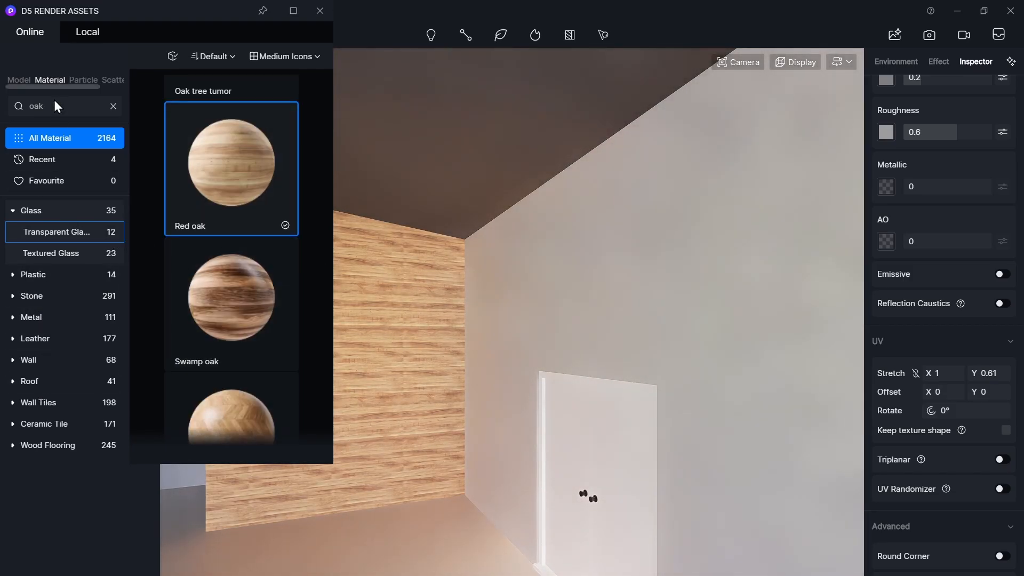
left_click(113, 106)
type("pl")
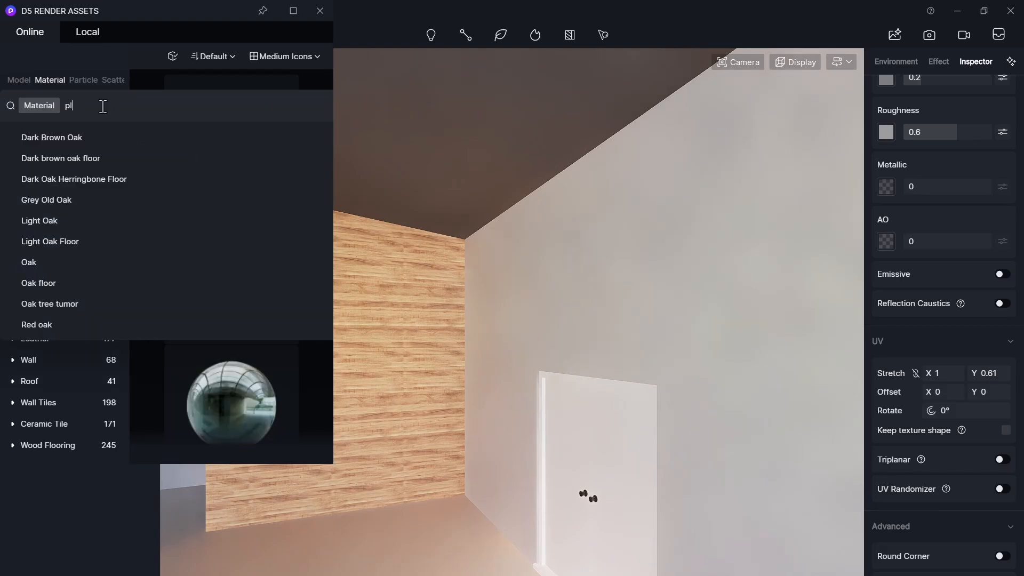
type("aster")
key("Return")
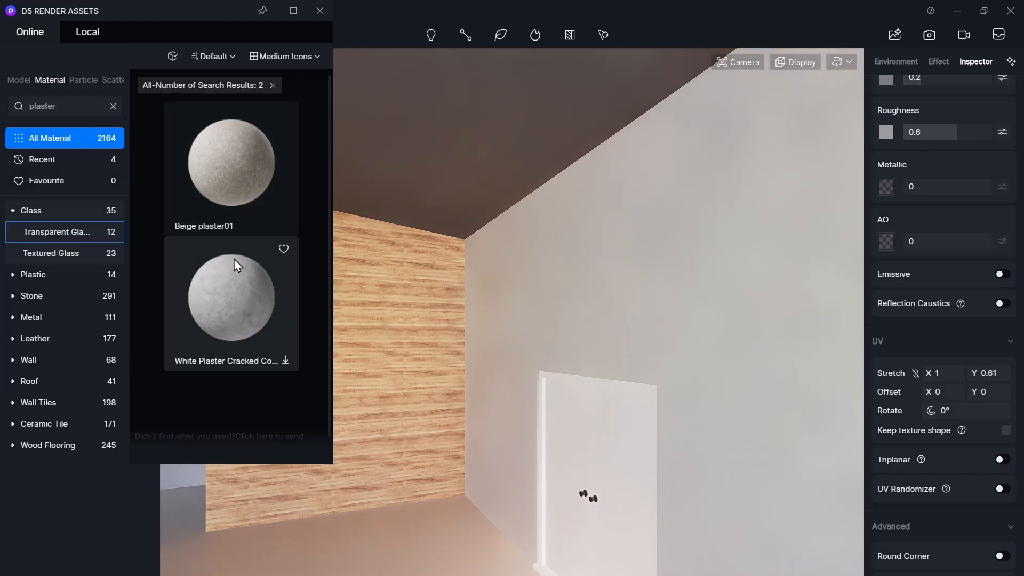
left_click(233, 277)
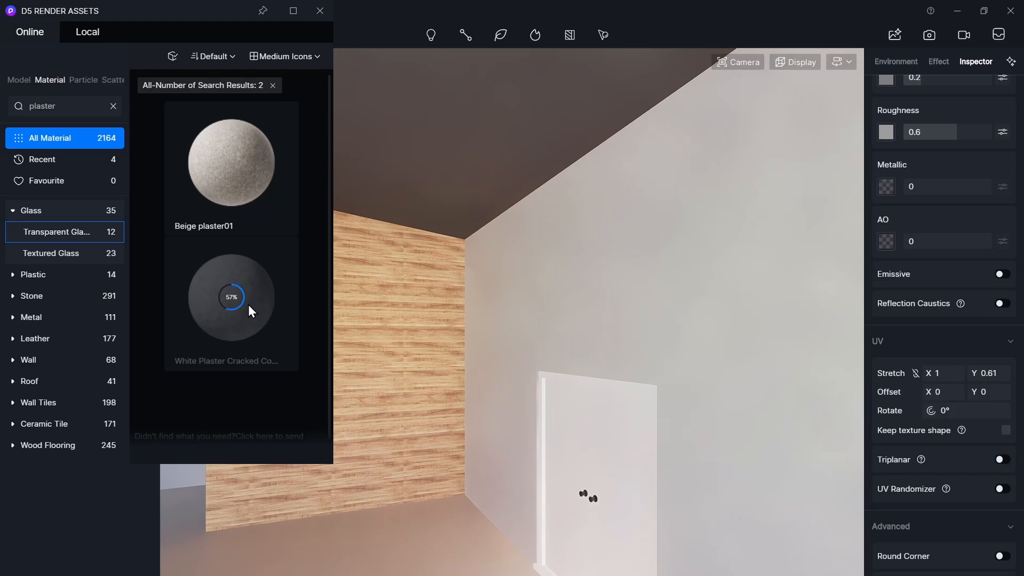
left_click(248, 305)
left_click(688, 278)
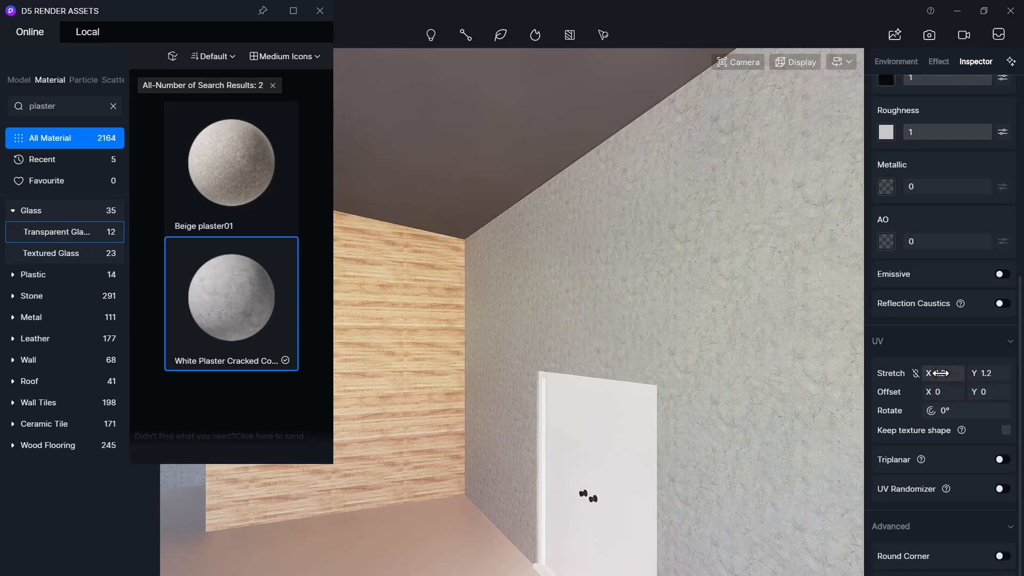
- Set the plaster material's X stretch to 0.59 and close the asset library
left_click_drag(940, 373, 915, 384)
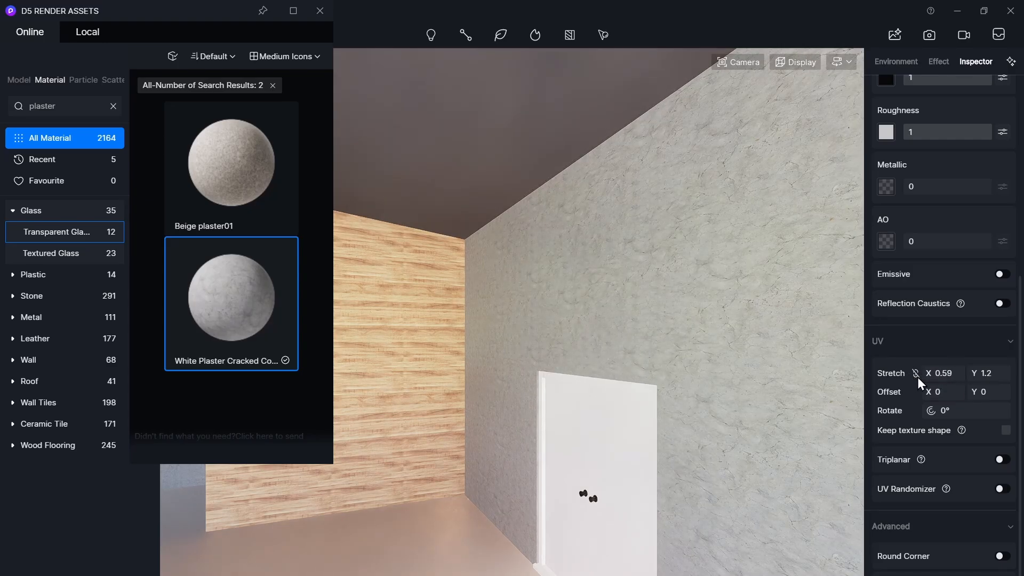
right_click_drag(695, 357, 838, 328)
right_click_drag(664, 338, 888, 347)
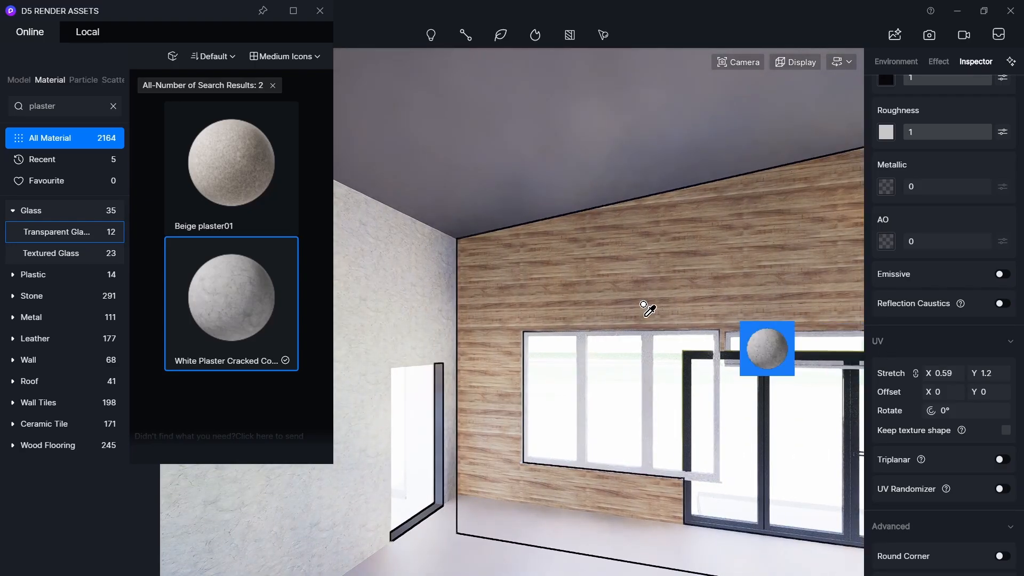
key("a")
key("a")
right_click_drag(654, 314, 840, 322)
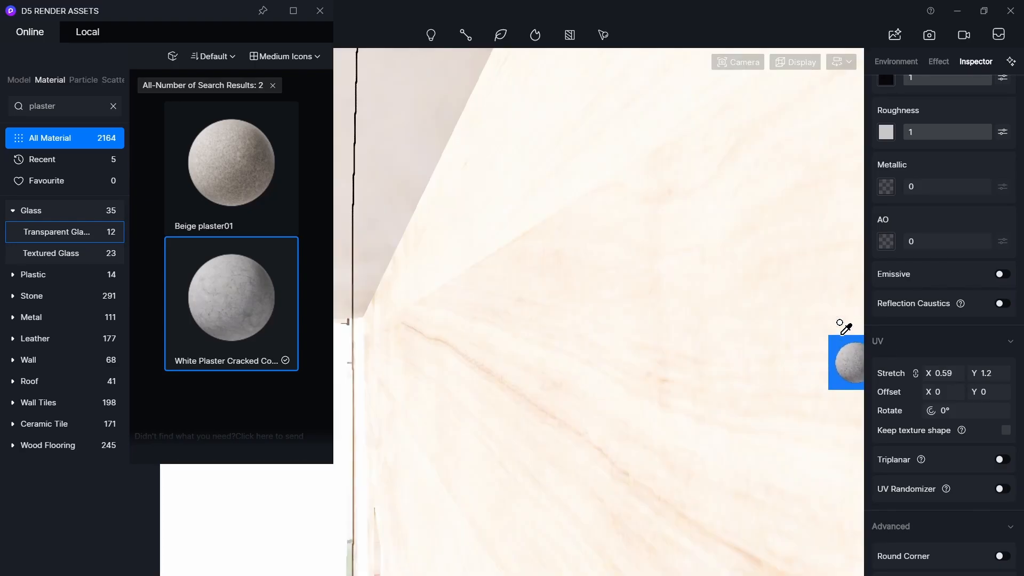
key("s")
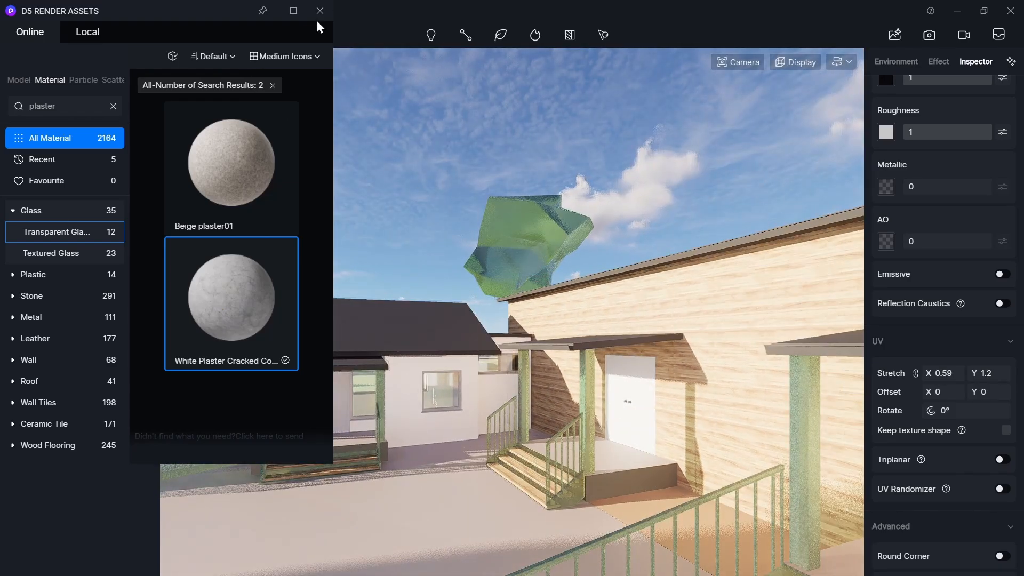
left_click(320, 11)
right_click_drag(612, 302, 668, 313)
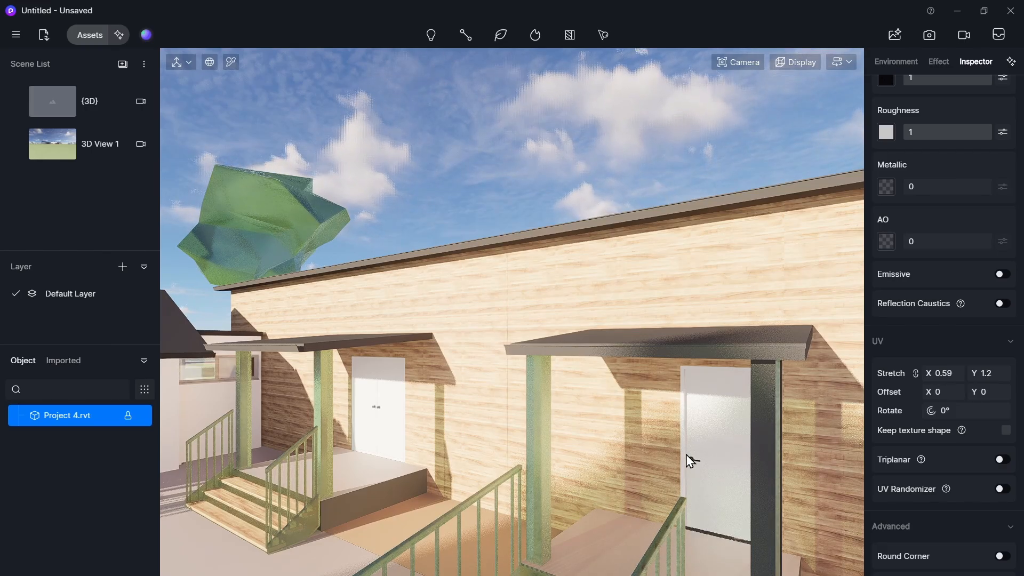
- Switch to Revit and inspect the layer structure of the Wall-Int_12P-100Blk-12P wall type
key("alt+Tab")
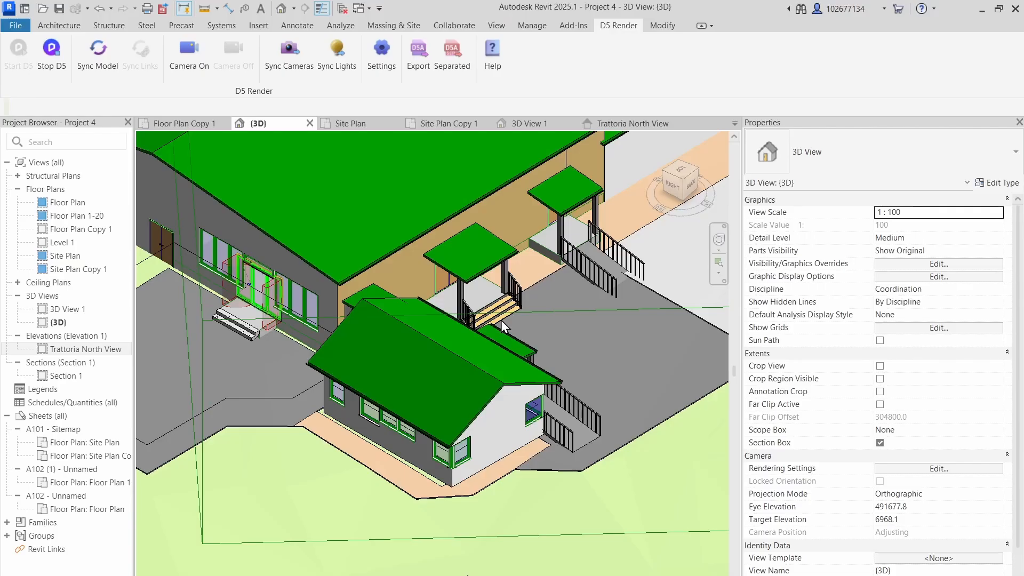
left_click(382, 269)
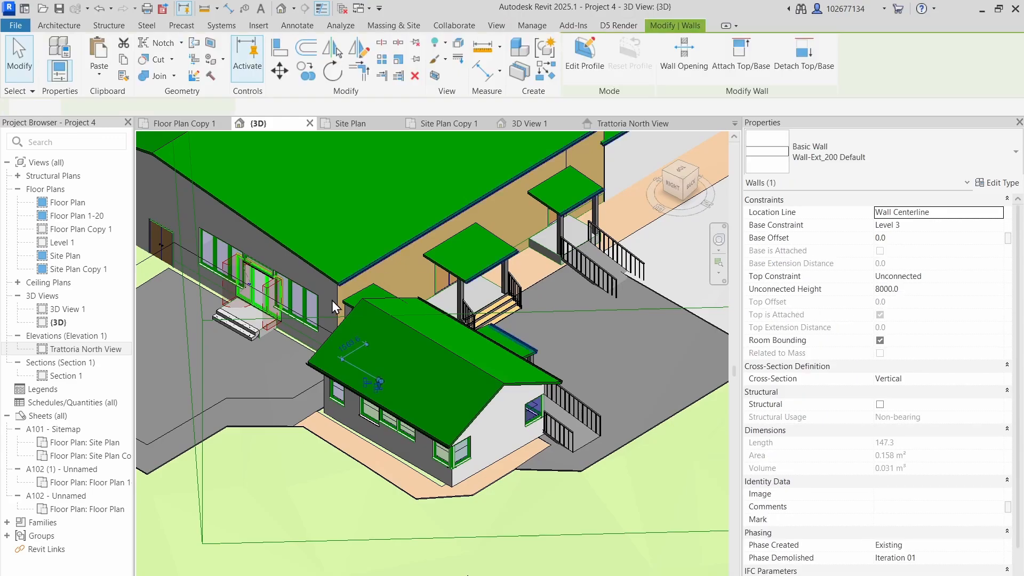
left_click(378, 300)
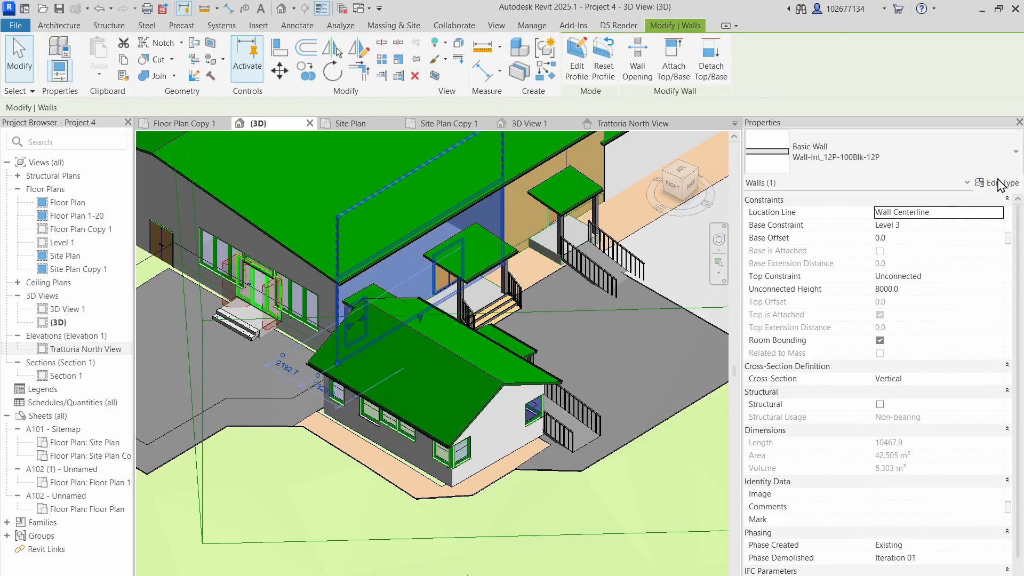
left_click(998, 182)
left_click(810, 226)
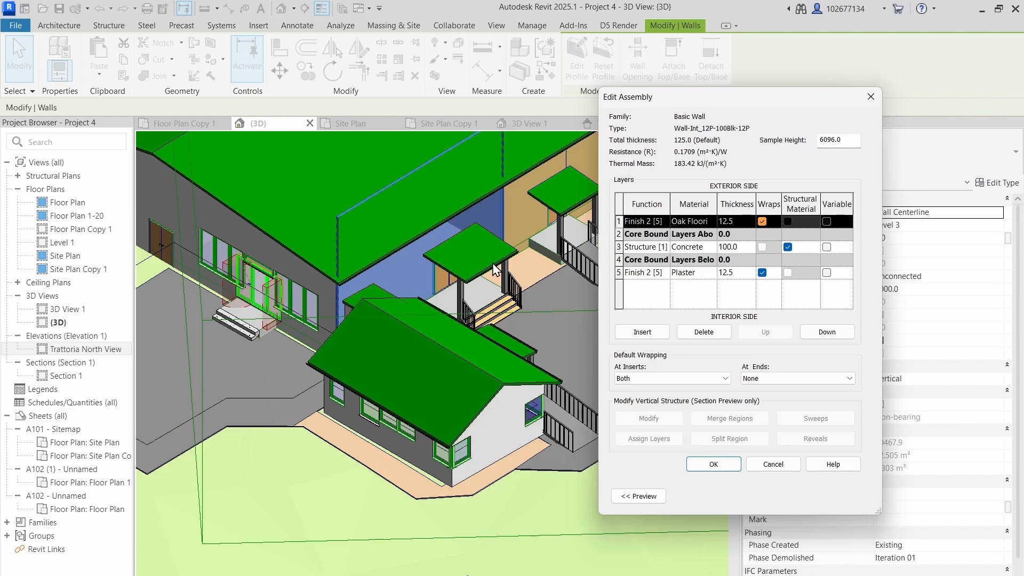
left_click(750, 466)
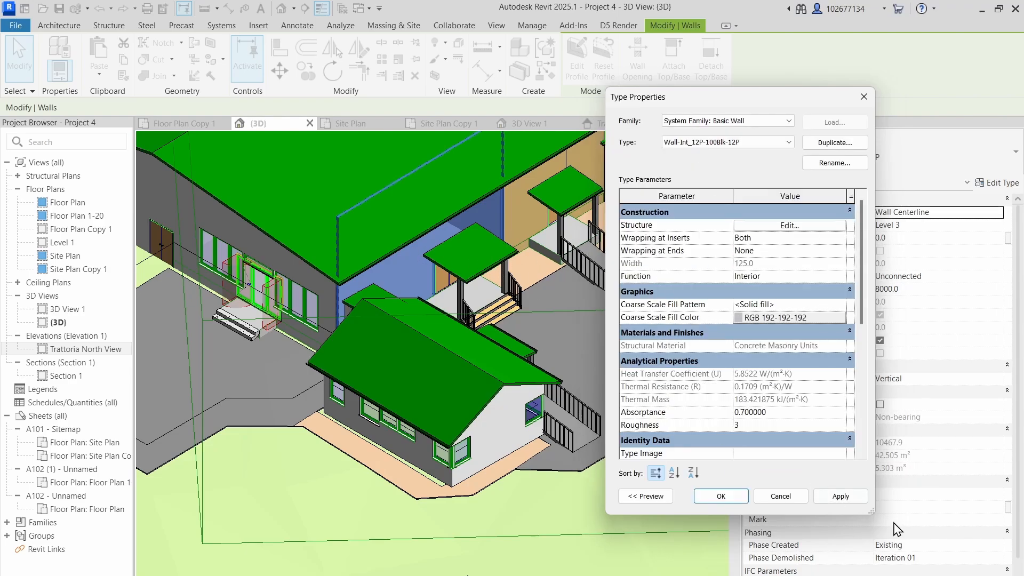
left_click(721, 495)
key("Escape")
- Set the Roof_Generic-125mm roof type's structure layer material to Oak Flooring and apply it
left_click(469, 250)
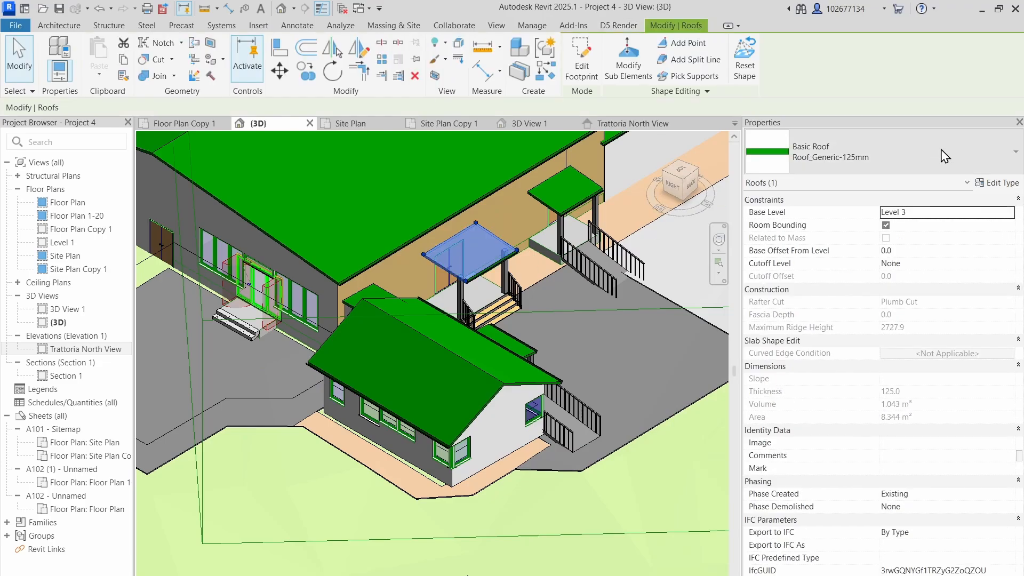
left_click(999, 183)
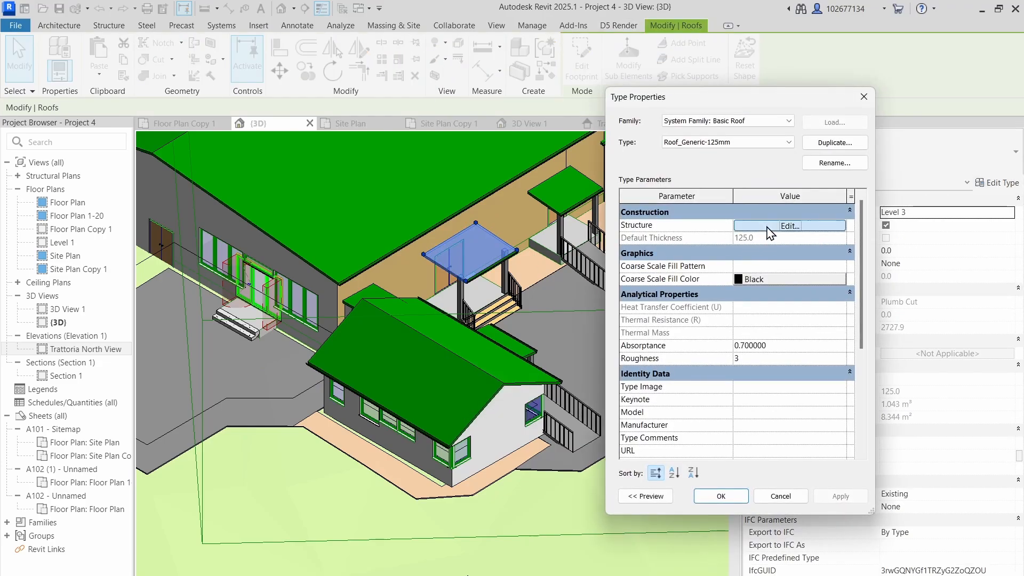
left_click(769, 226)
left_click(714, 223)
left_click(728, 223)
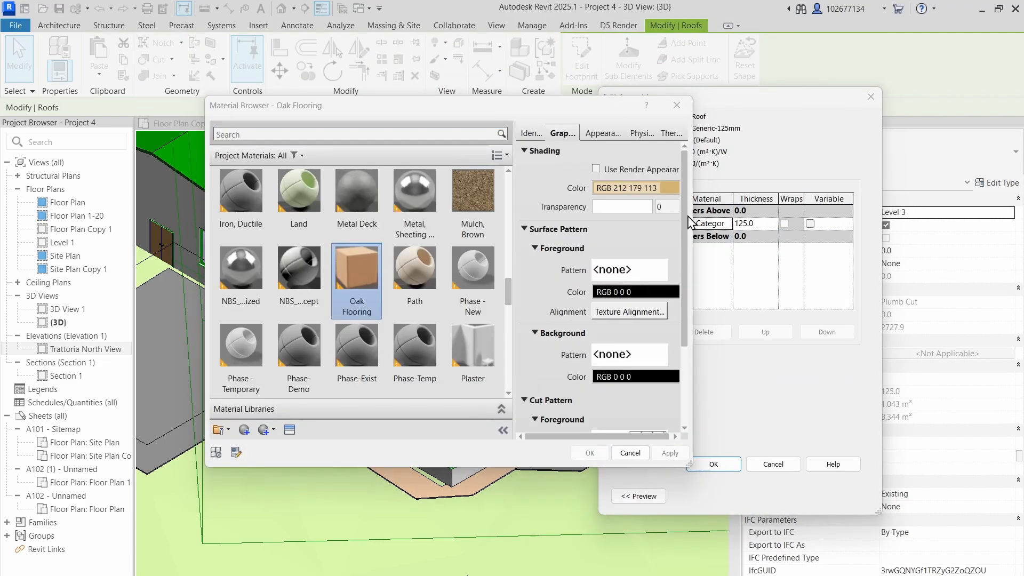
left_click(602, 453)
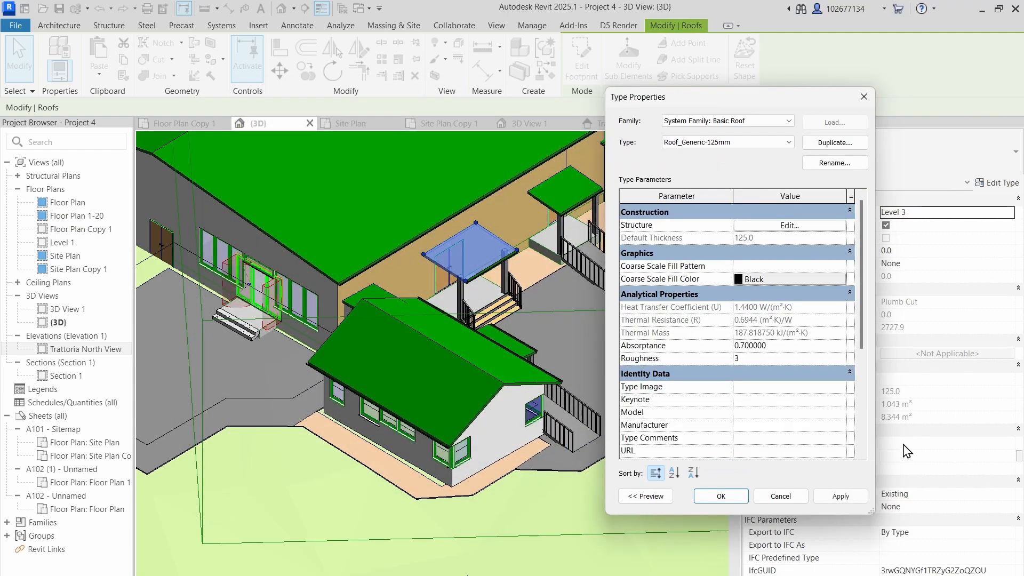
left_click(840, 496)
left_click(720, 496)
key("Escape")
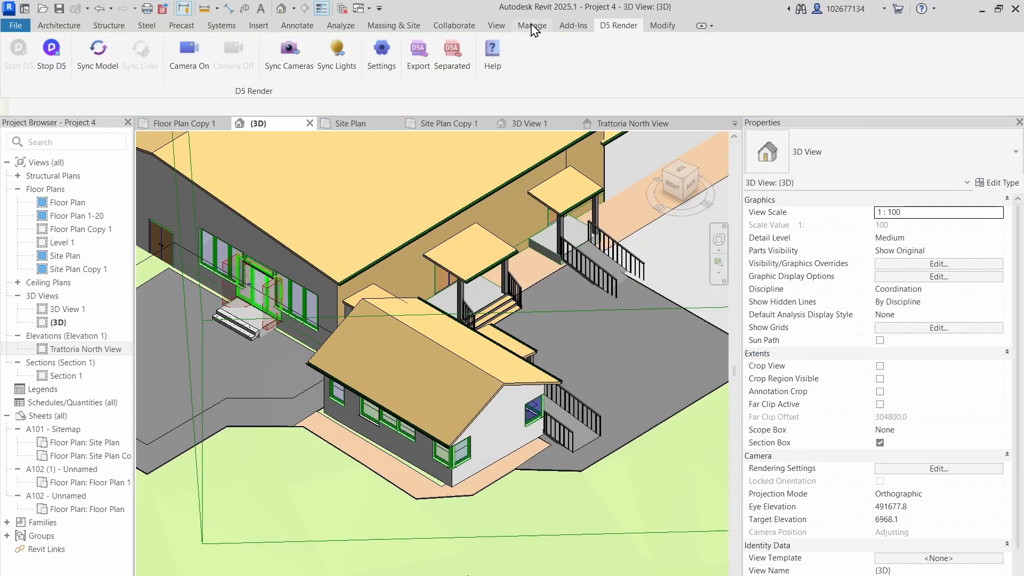
- Sync the model to D5 Render and move the view up to the roof
left_click(88, 68)
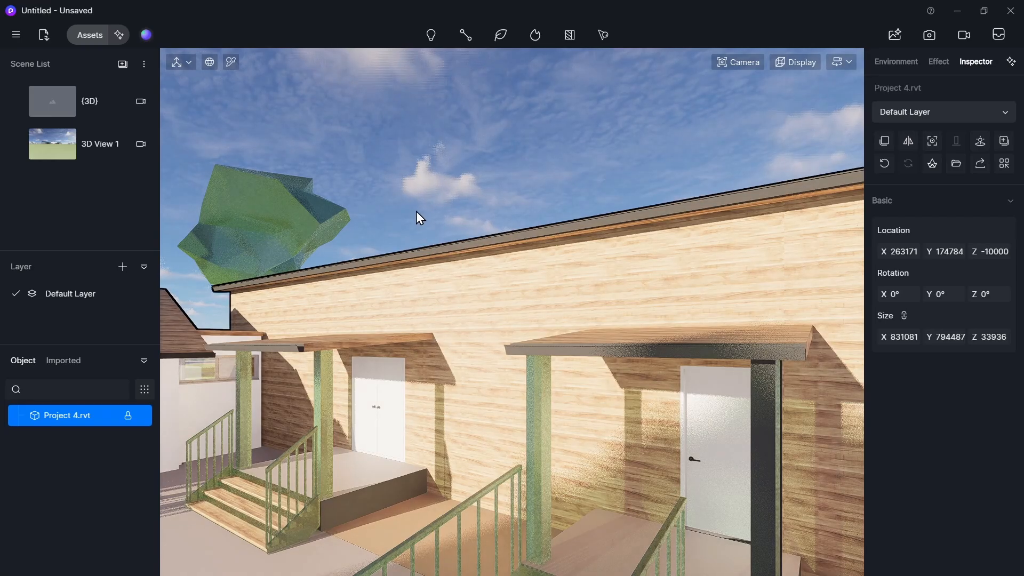
key("a")
key("w")
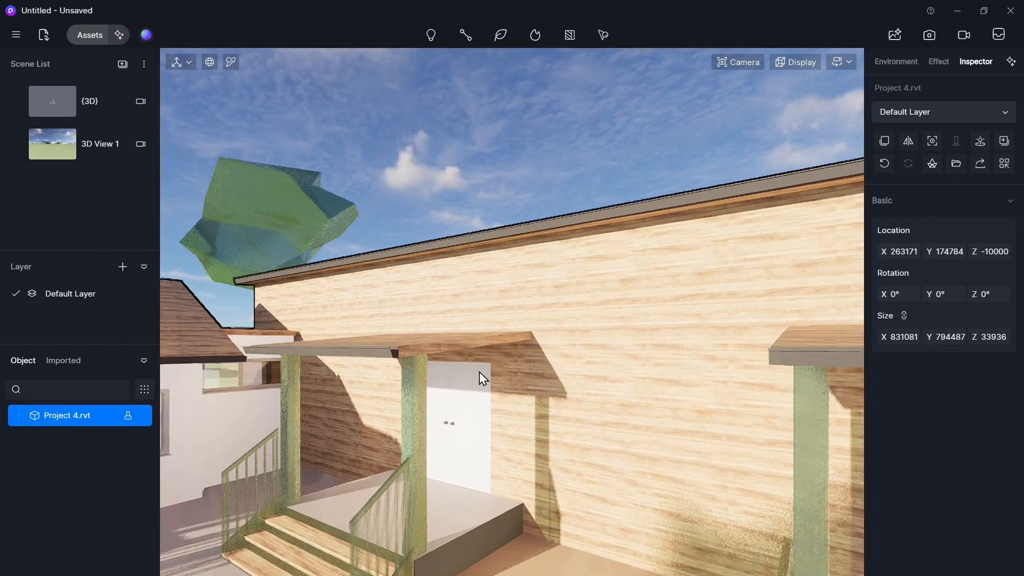
mouse_move(479, 373)
middle_mouse_down()
mouse_move(471, 473)
mouse_move(496, 430)
mouse_move(481, 494)
mouse_move(532, 535)
middle_mouse_up()
- Turn on Triplanar for the roof's oak material, then deselect it
left_click(533, 535)
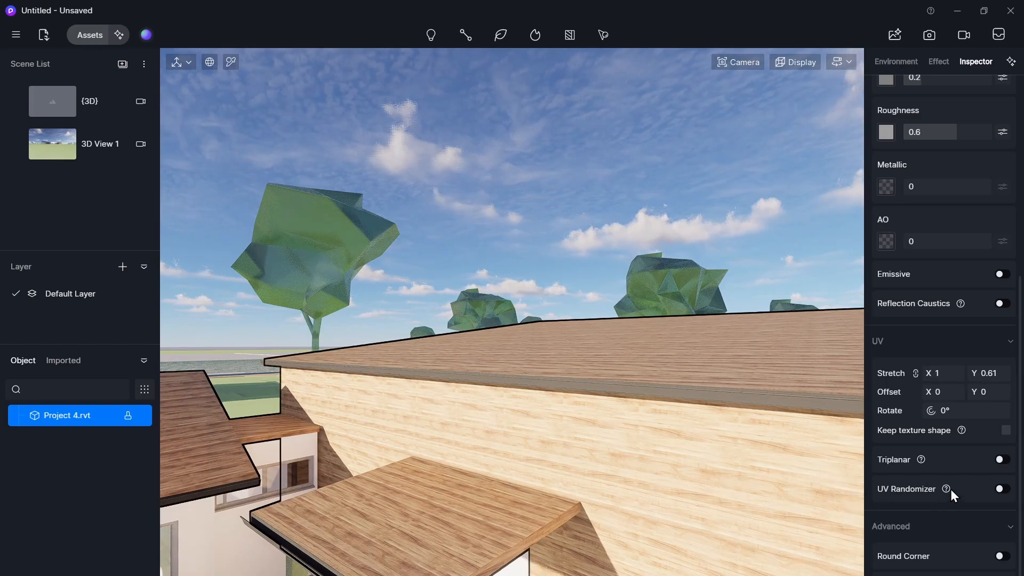
left_click(1003, 461)
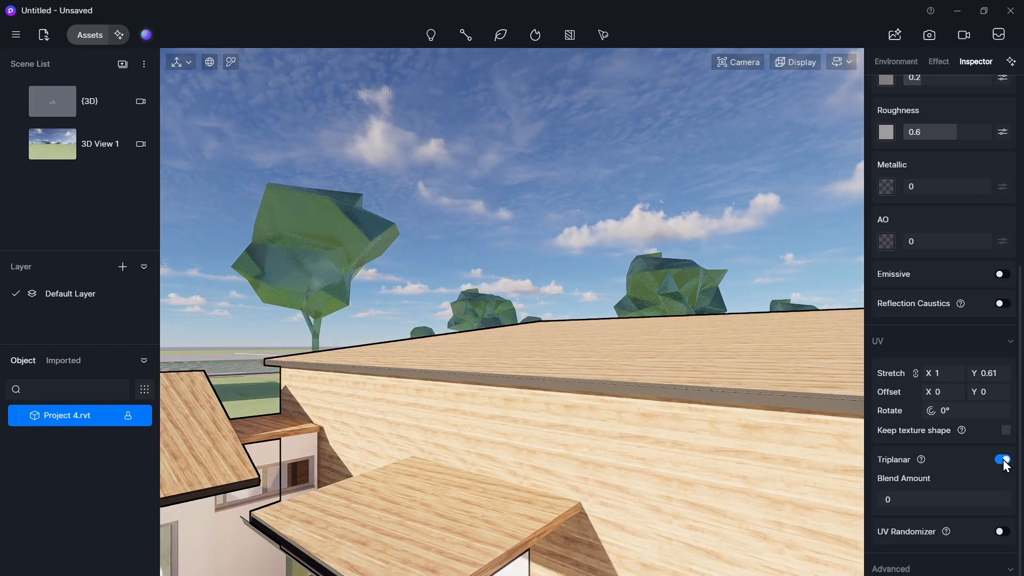
left_click(542, 206)
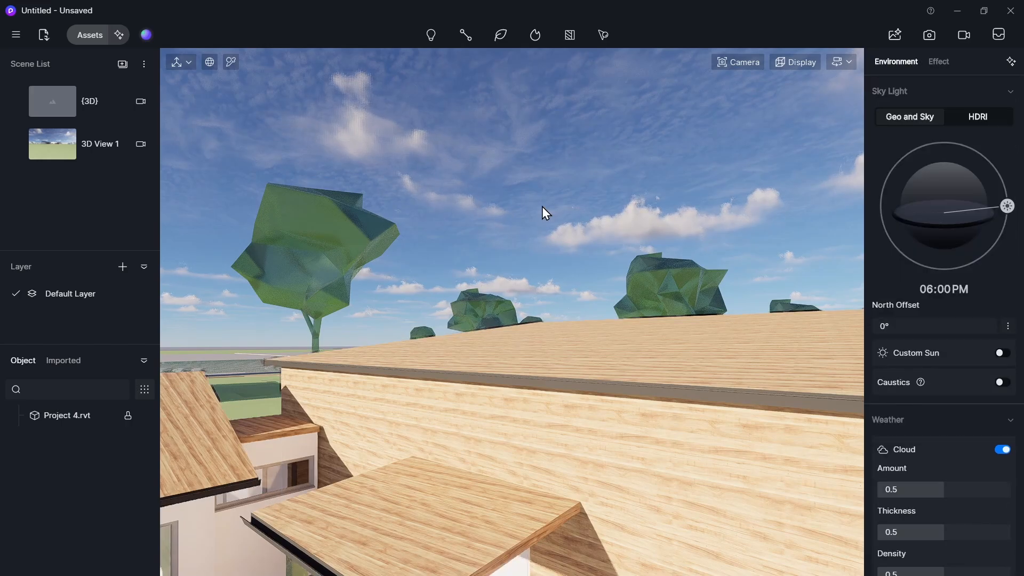
key("s")
key("a")
key("s")
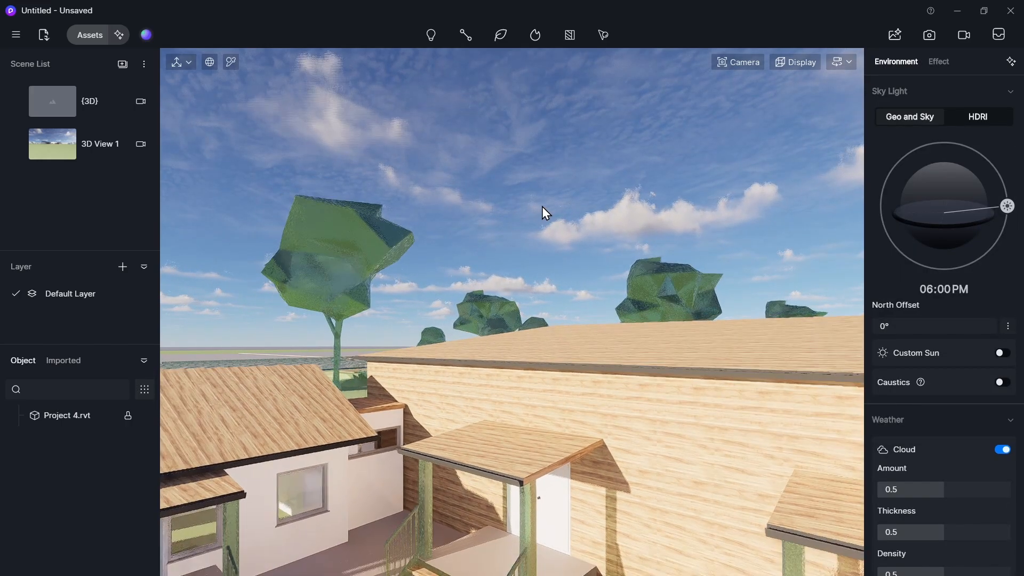